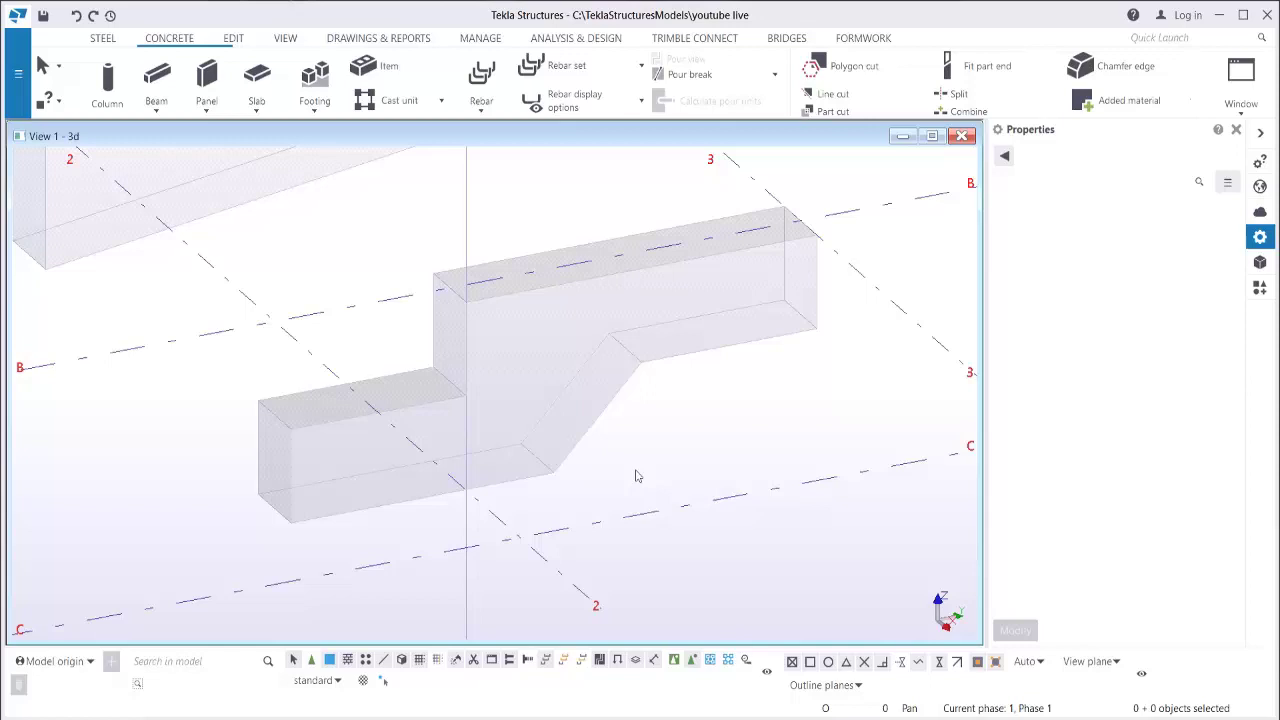
Start a rebar group for the stepped beam and set its bending radius to 20.
middle_click_drag(579, 390, 735, 456)
scroll(759, 515, "down", 1)
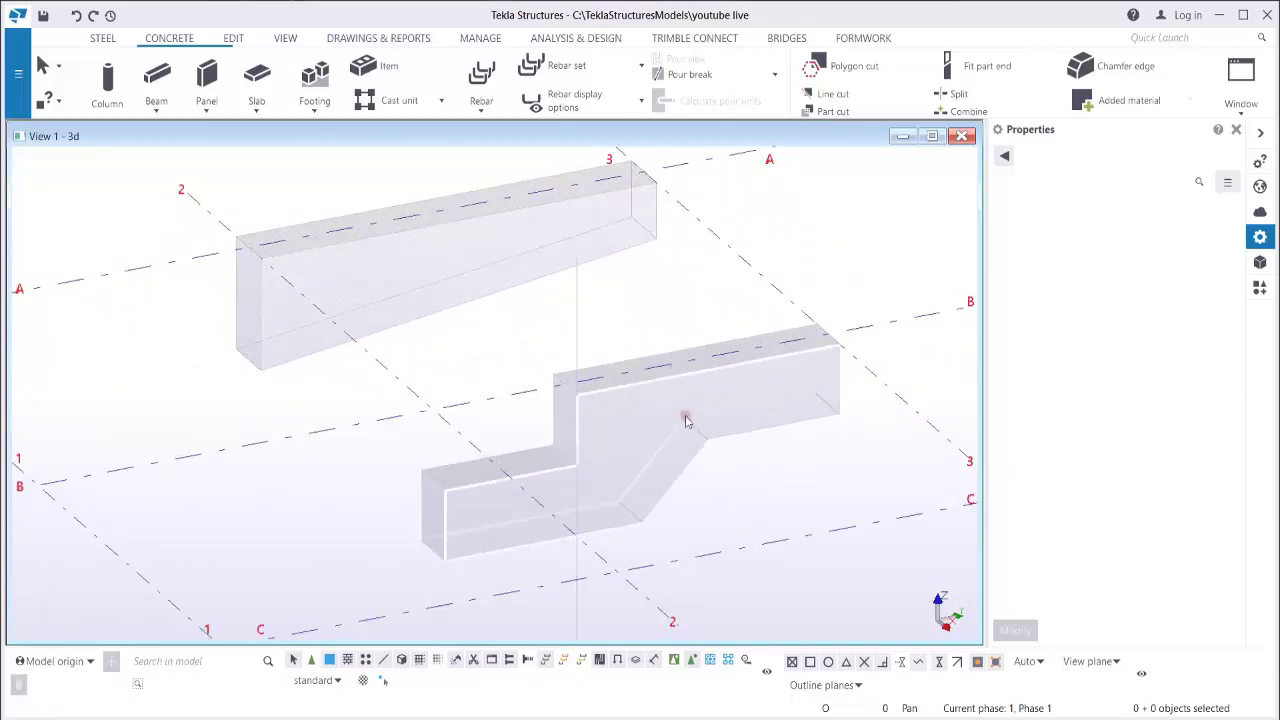
scroll(673, 453, "up", 1)
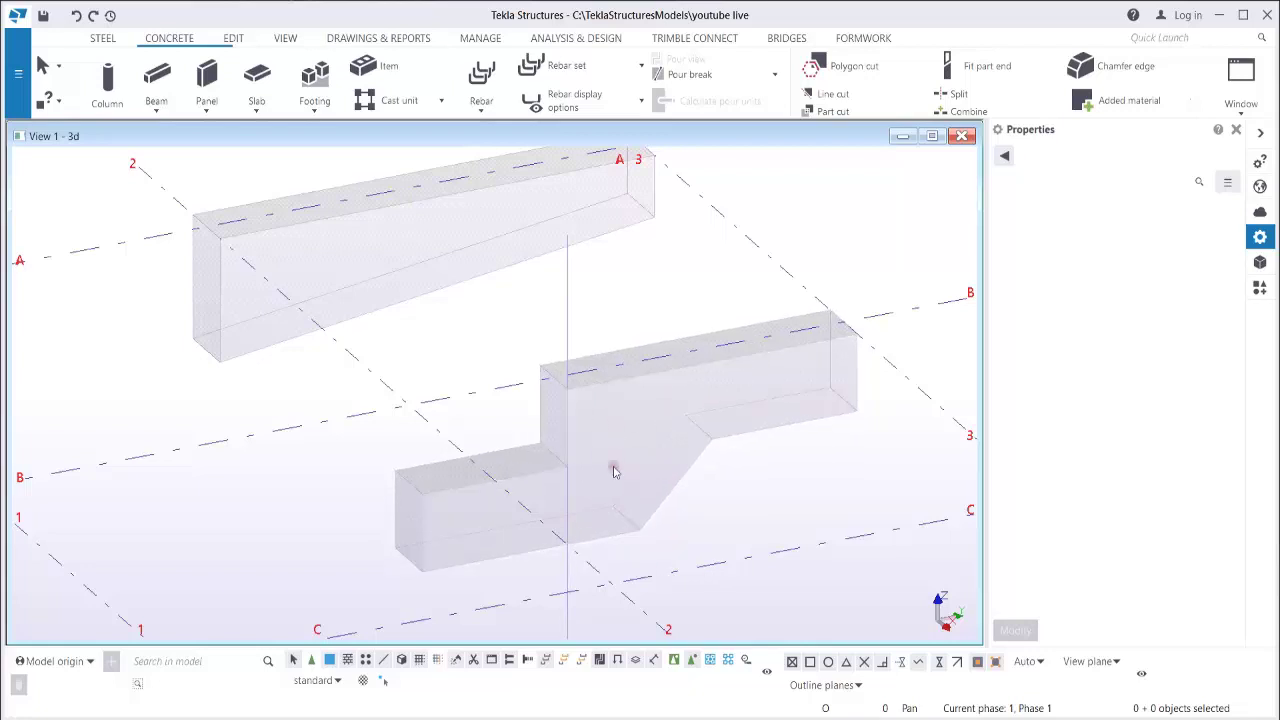
scroll(606, 462, "up", 3)
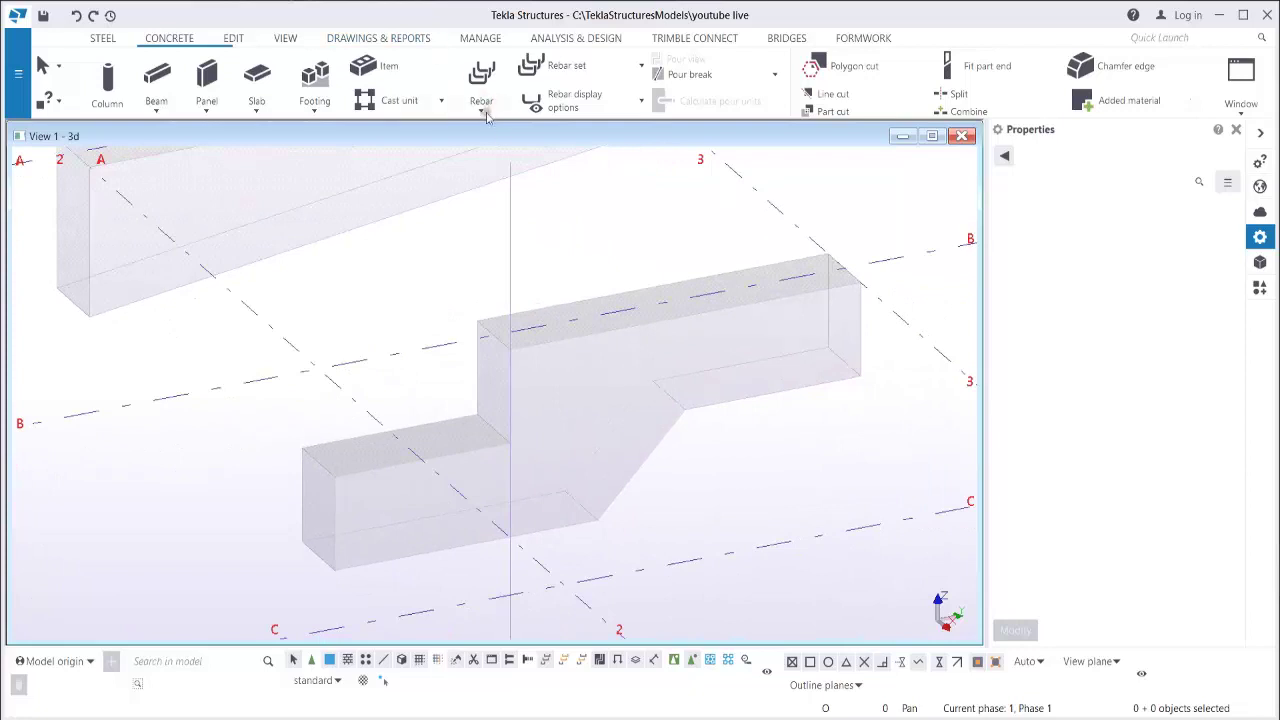
left_click(483, 110)
left_click(494, 138)
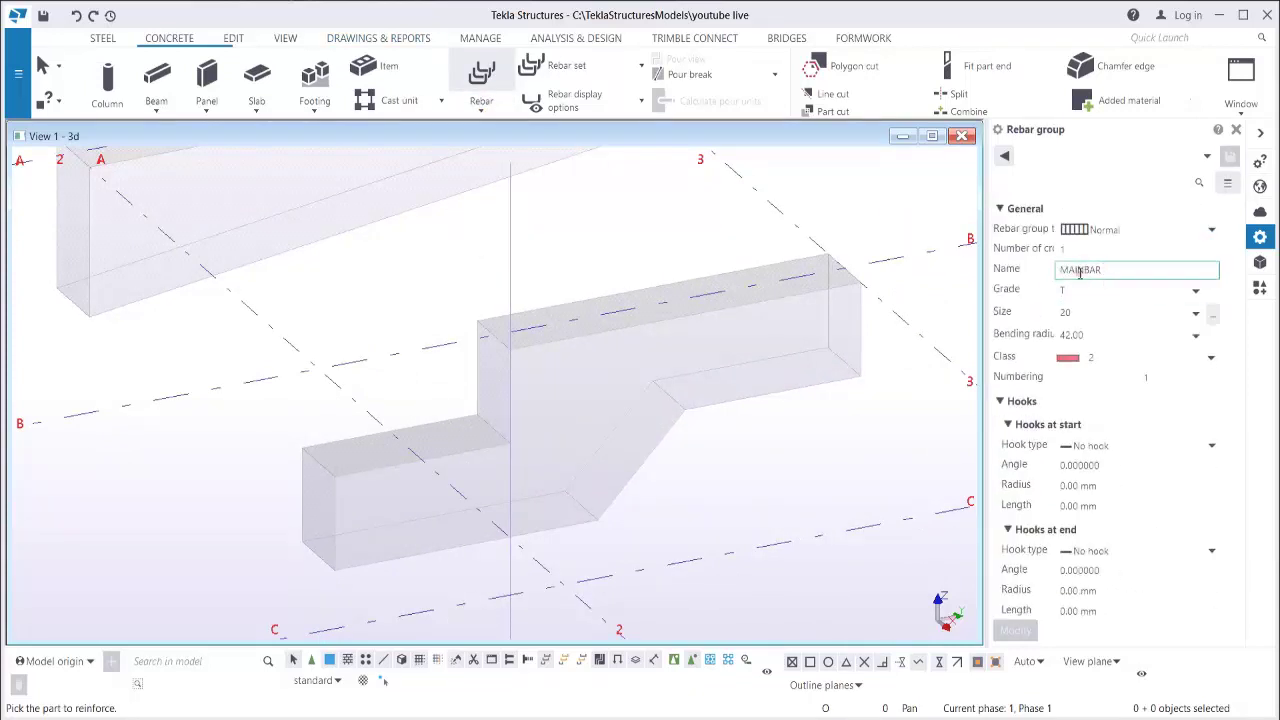
left_click_drag(1092, 343, 1018, 335)
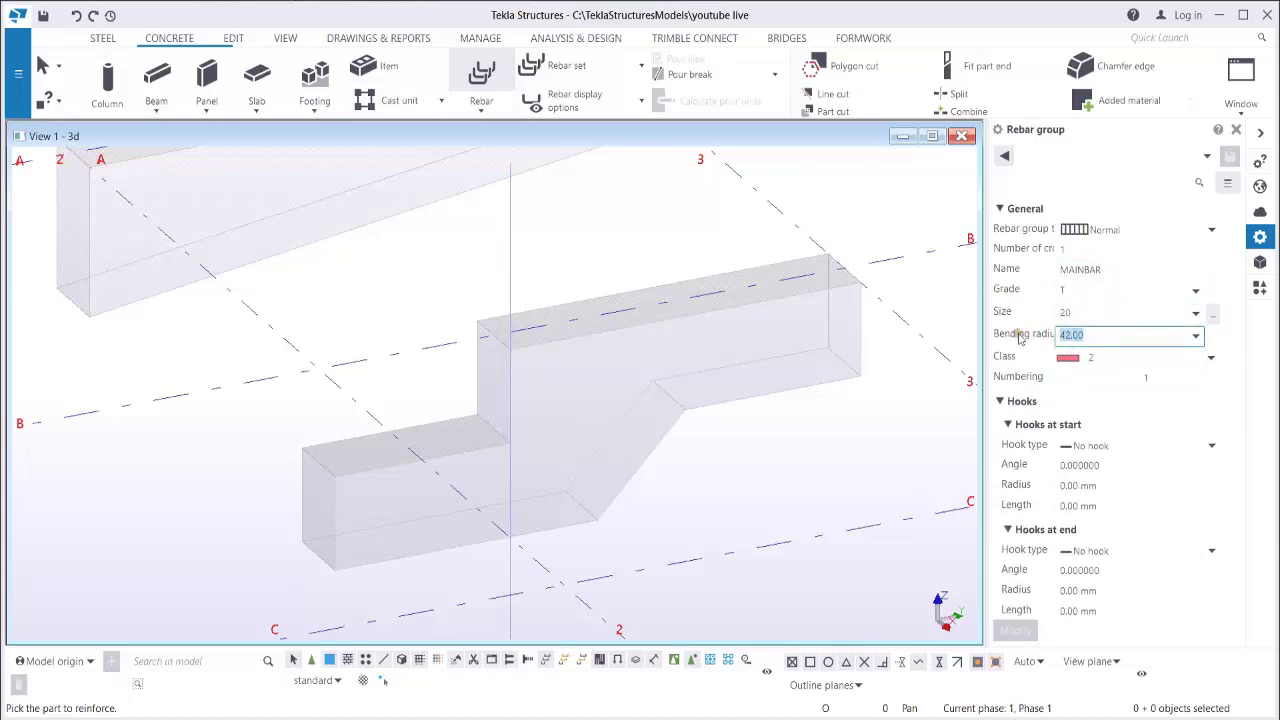
type("20")
left_click(1084, 377)
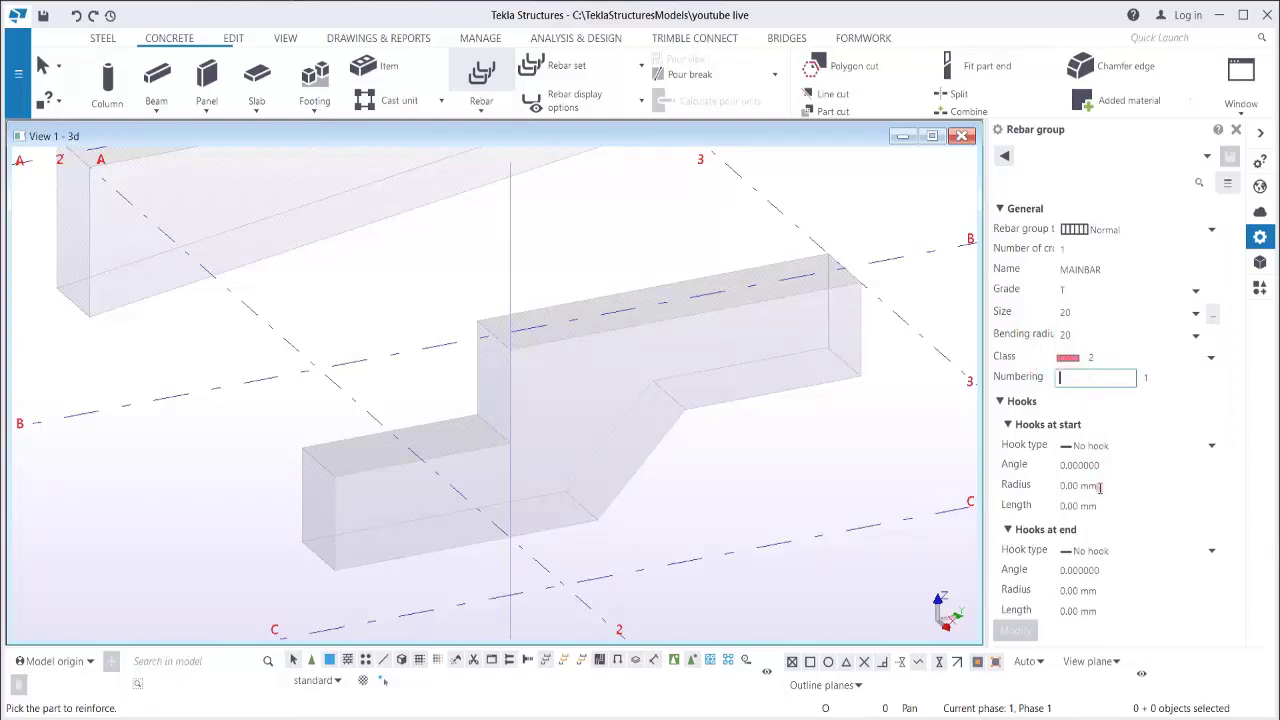
Set the rebar group's on-plane cover thickness to -50.
scroll(1087, 556, "down", 2)
scroll(1090, 558, "down", 1)
left_click(1143, 530)
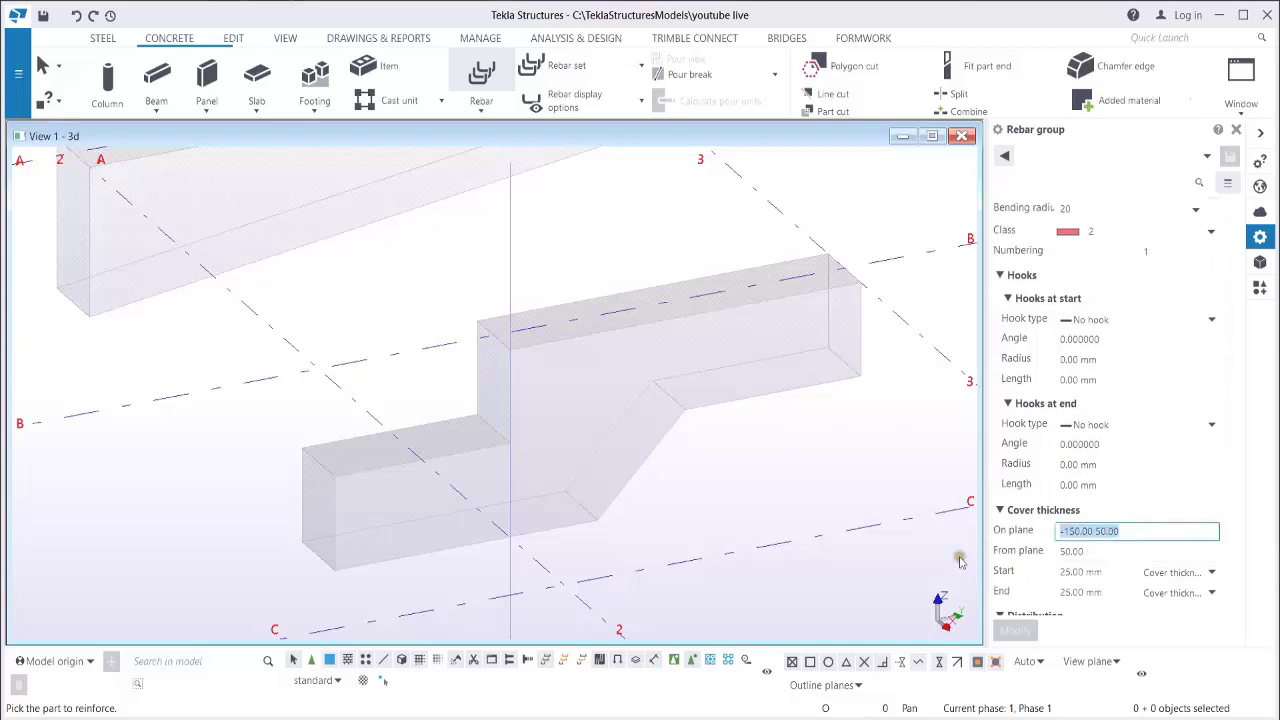
type("-")
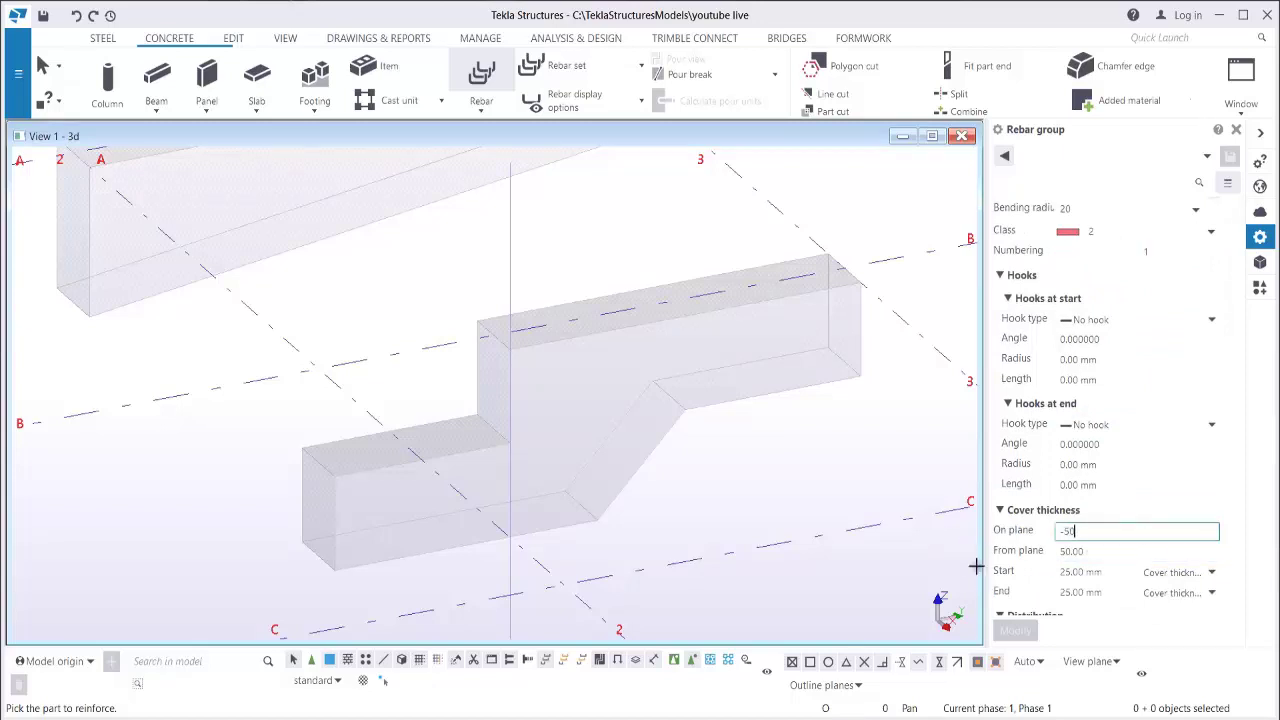
type("50")
Create the bar group in the stepped beam, following its cranked bottom edge from end to end and distributed across the beam's width.
left_click(603, 518)
left_click(598, 521)
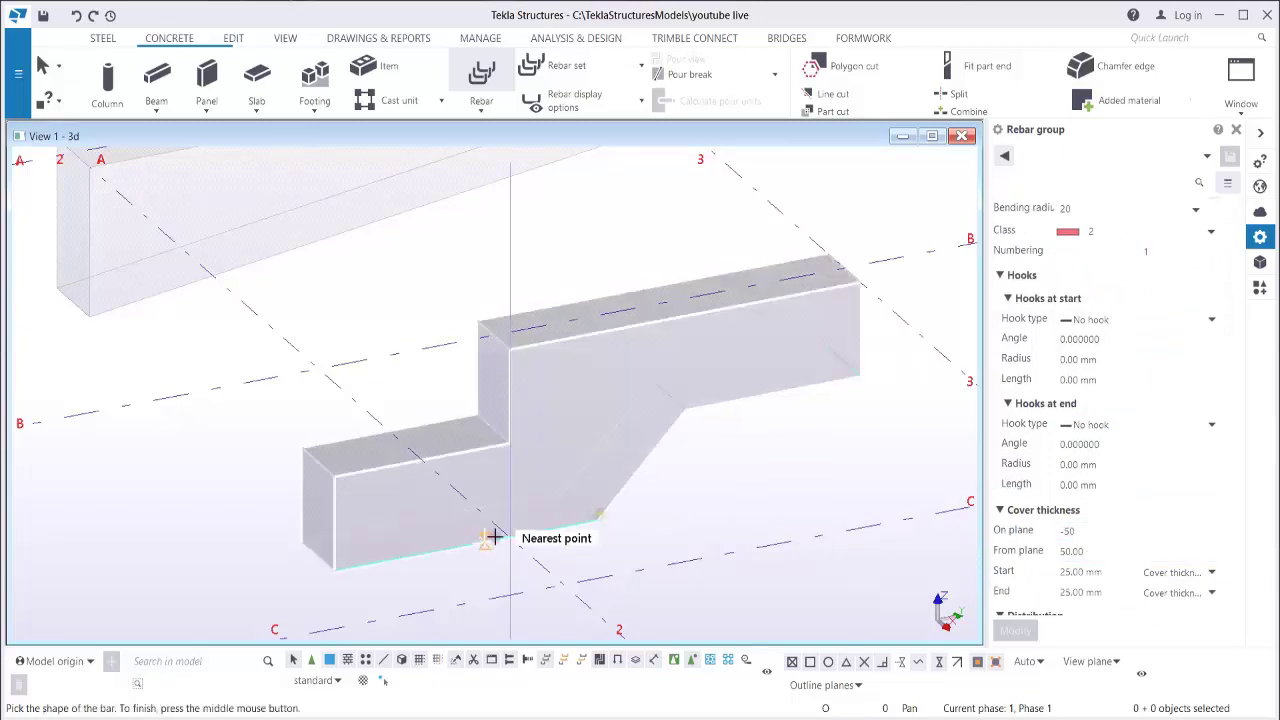
left_click(338, 570)
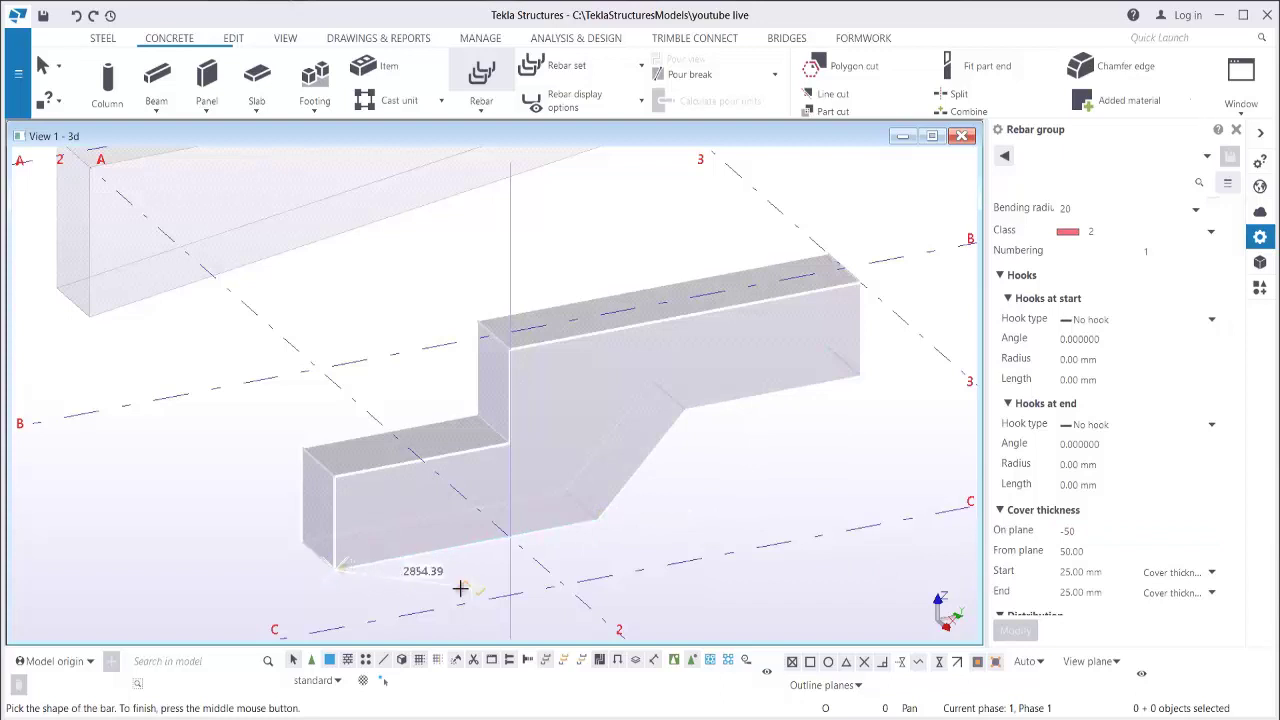
left_click(598, 520)
left_click(680, 409)
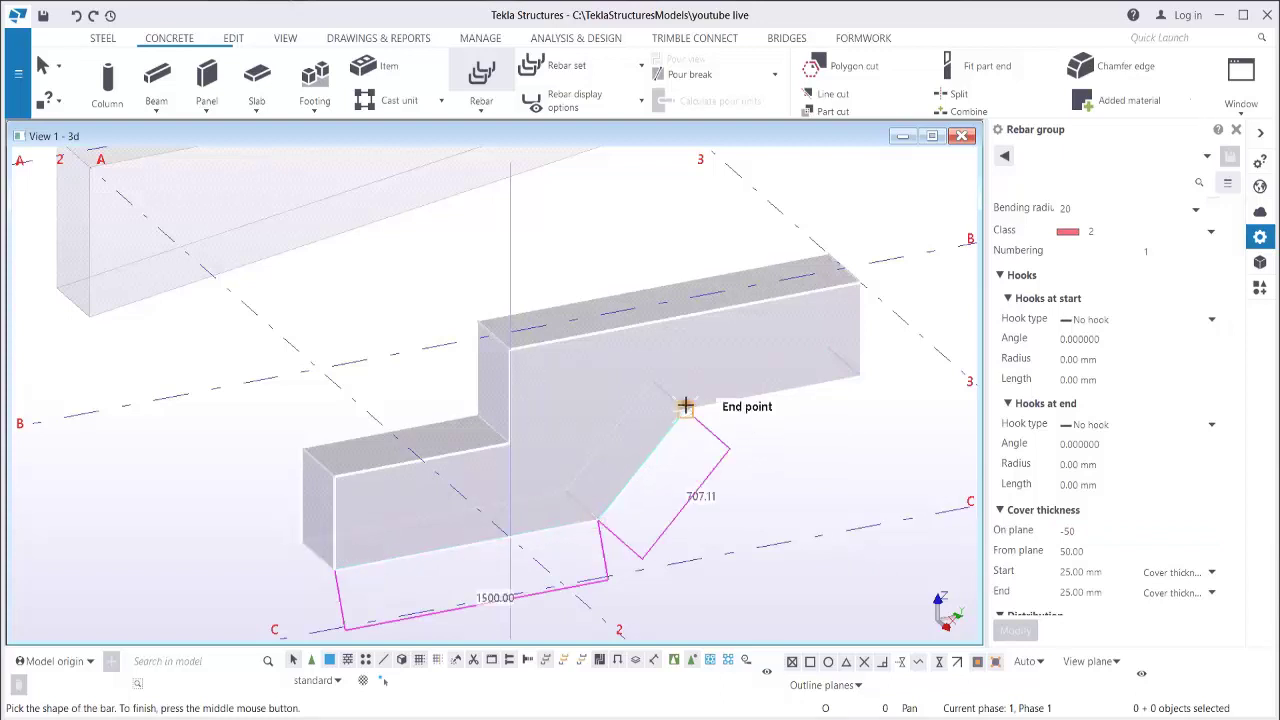
left_click(857, 380)
middle_click(526, 474)
left_click(334, 566)
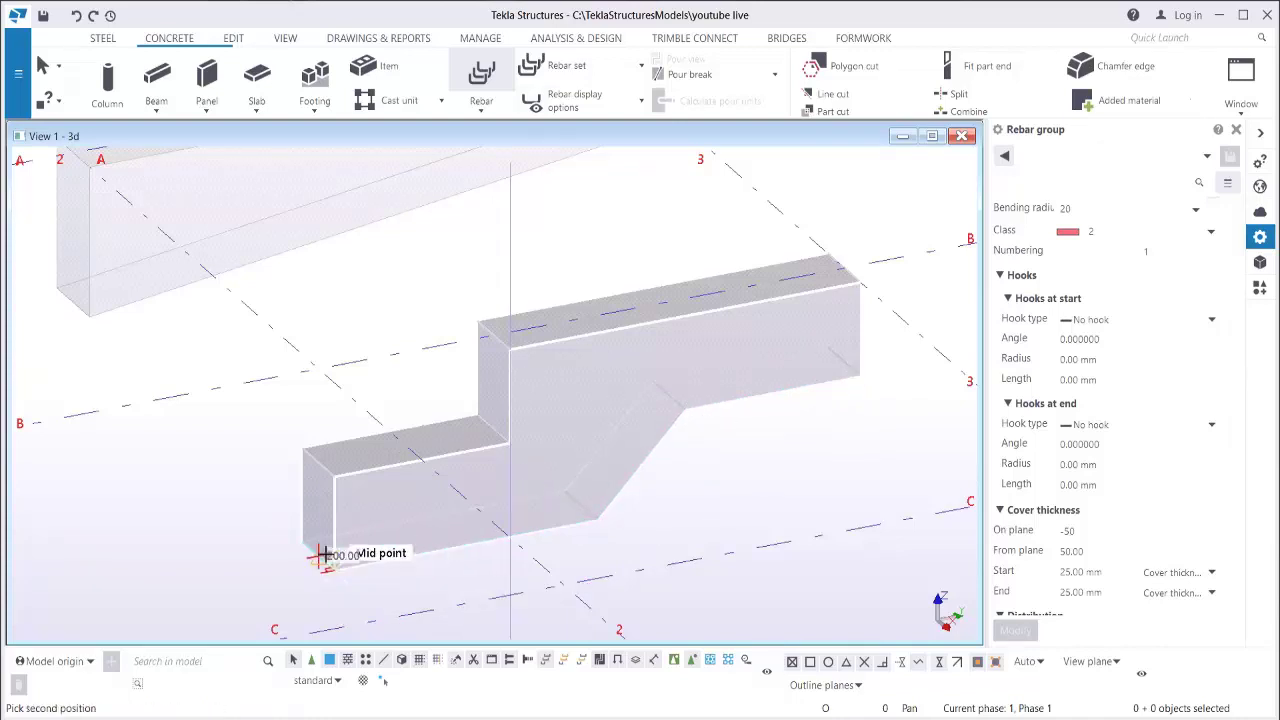
left_click(305, 541)
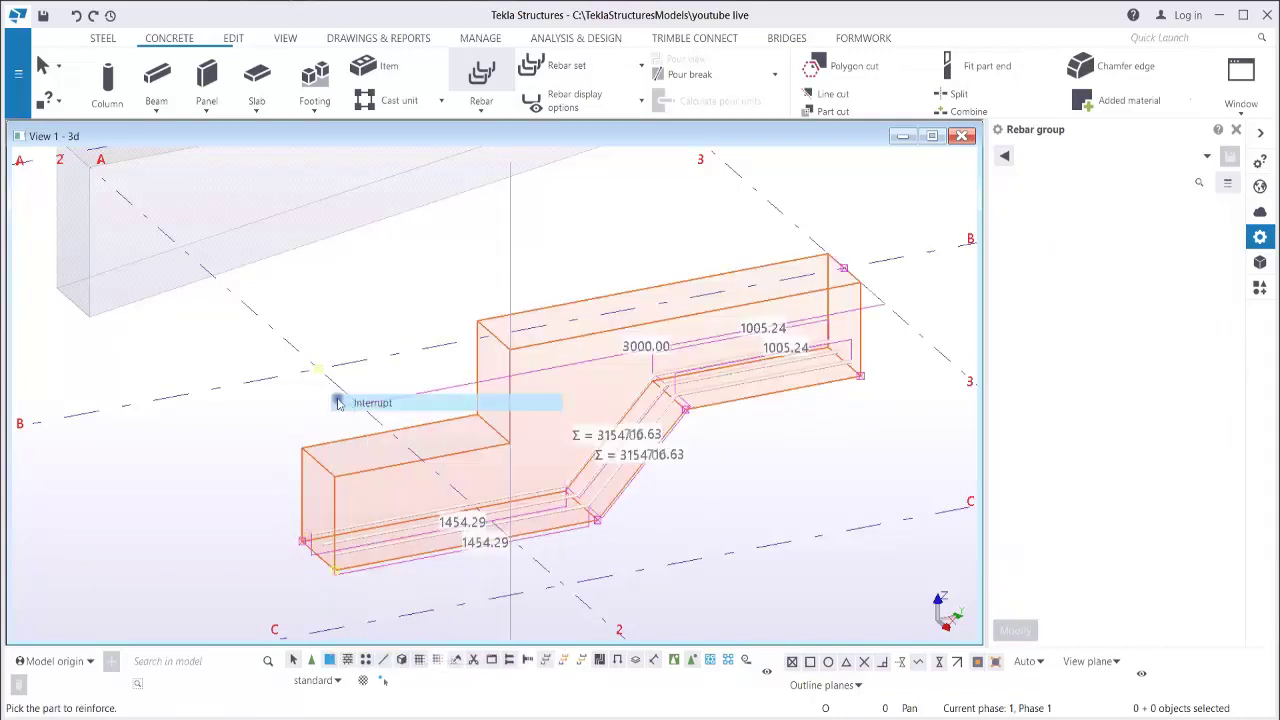
Outline a second rebar group along the beam's lower bottom edge to grid 2, up to the upper top corner and along the top edge.
scroll(529, 463, "up", 3)
middle_click_drag(670, 508, 543, 443)
scroll(558, 420, "down", 2)
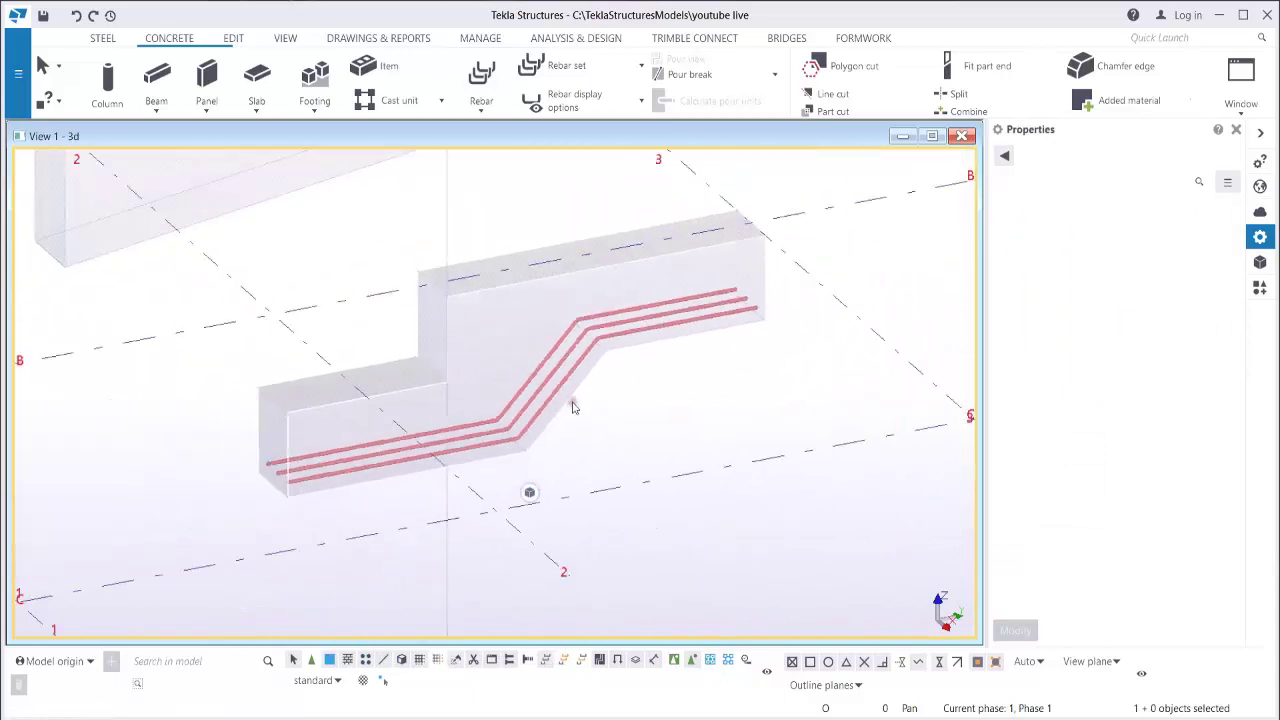
scroll(573, 404, "up", 1)
middle_click_drag(567, 400, 520, 418, "ctrl")
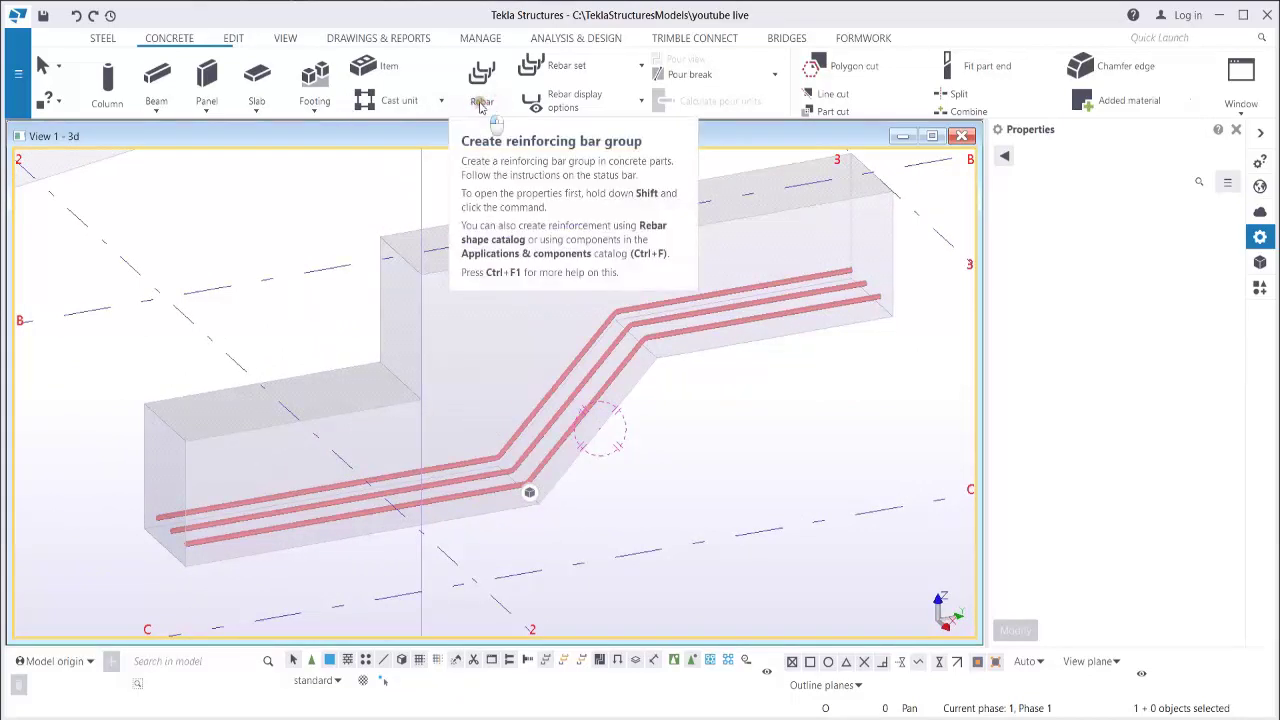
left_click(482, 110)
left_click(492, 134)
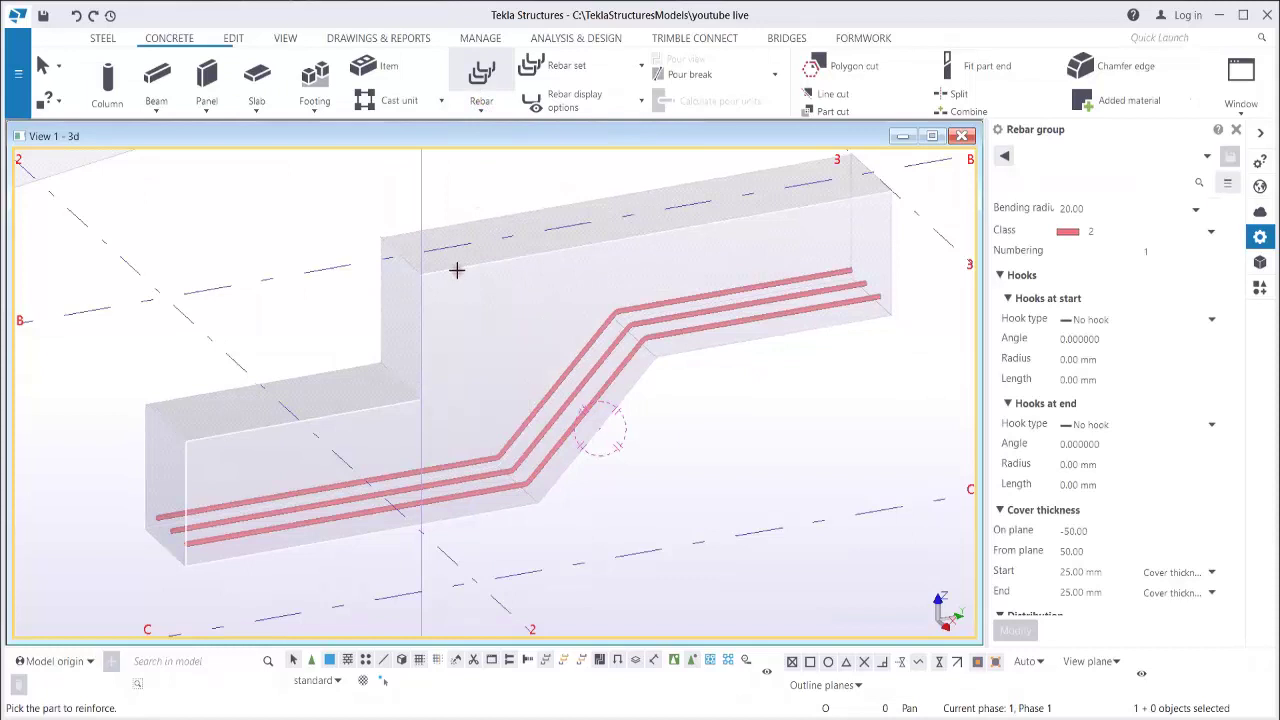
left_click(375, 355)
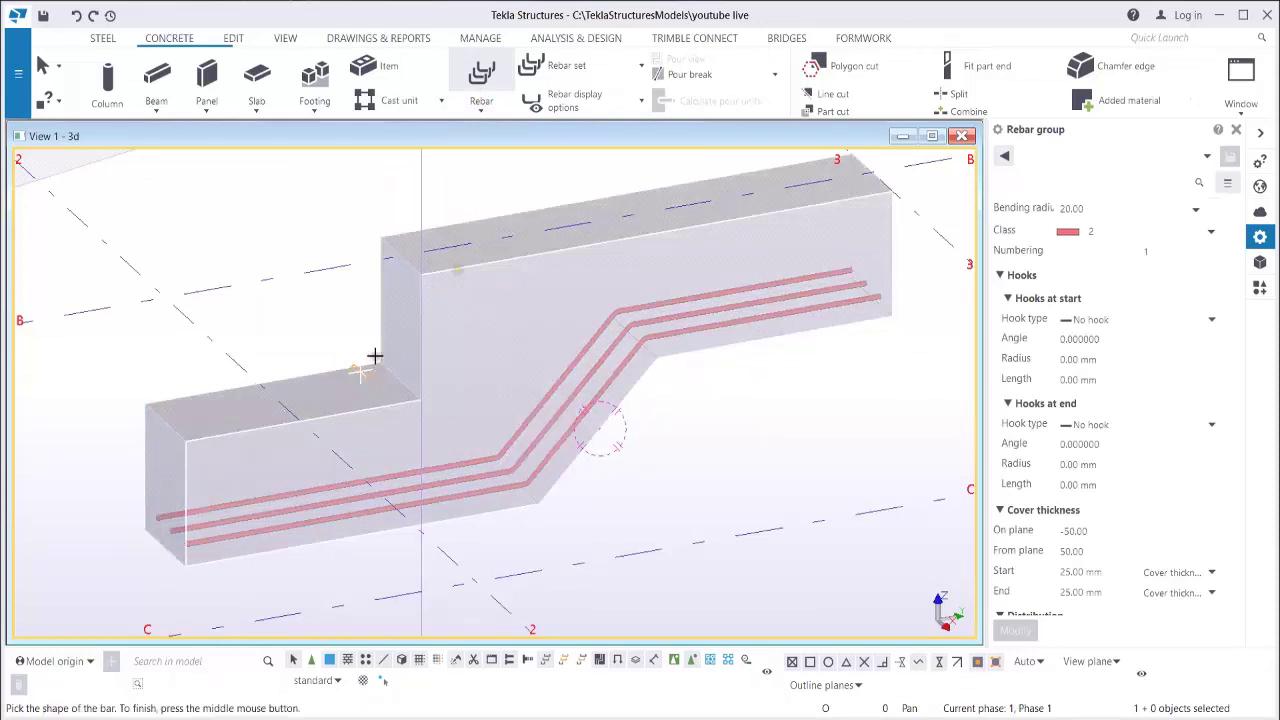
left_click(184, 565)
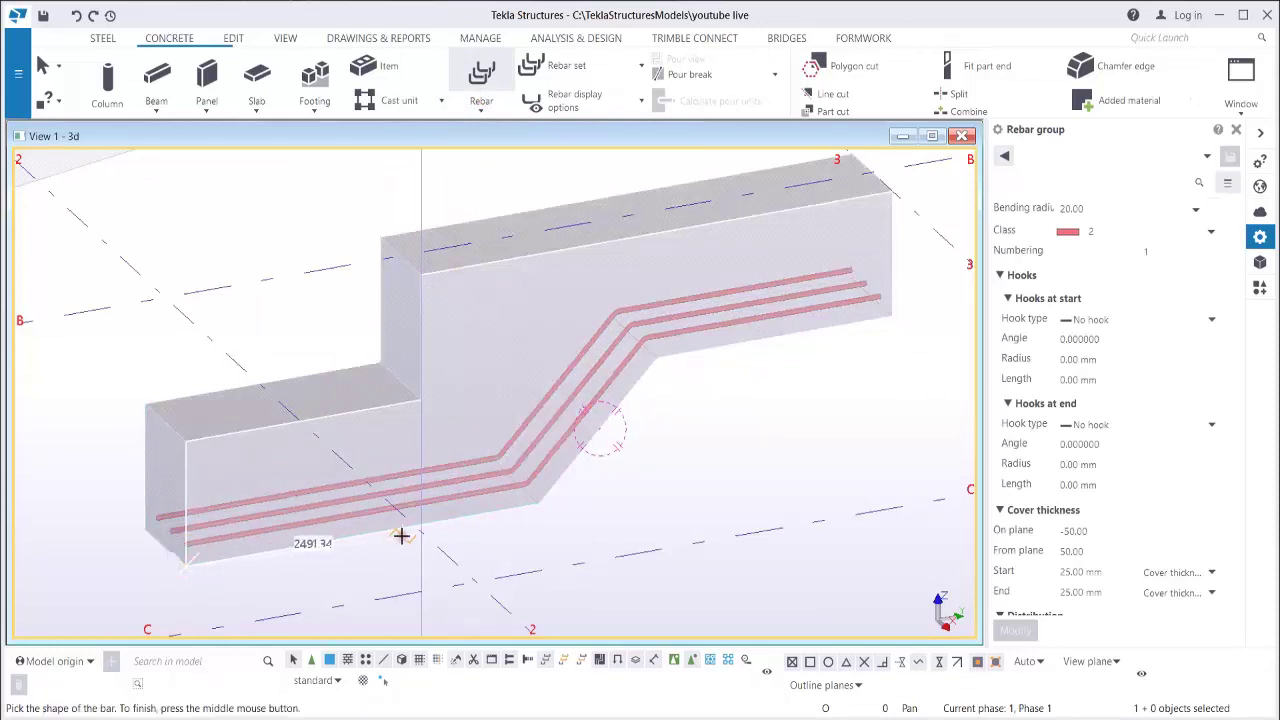
left_click(422, 528)
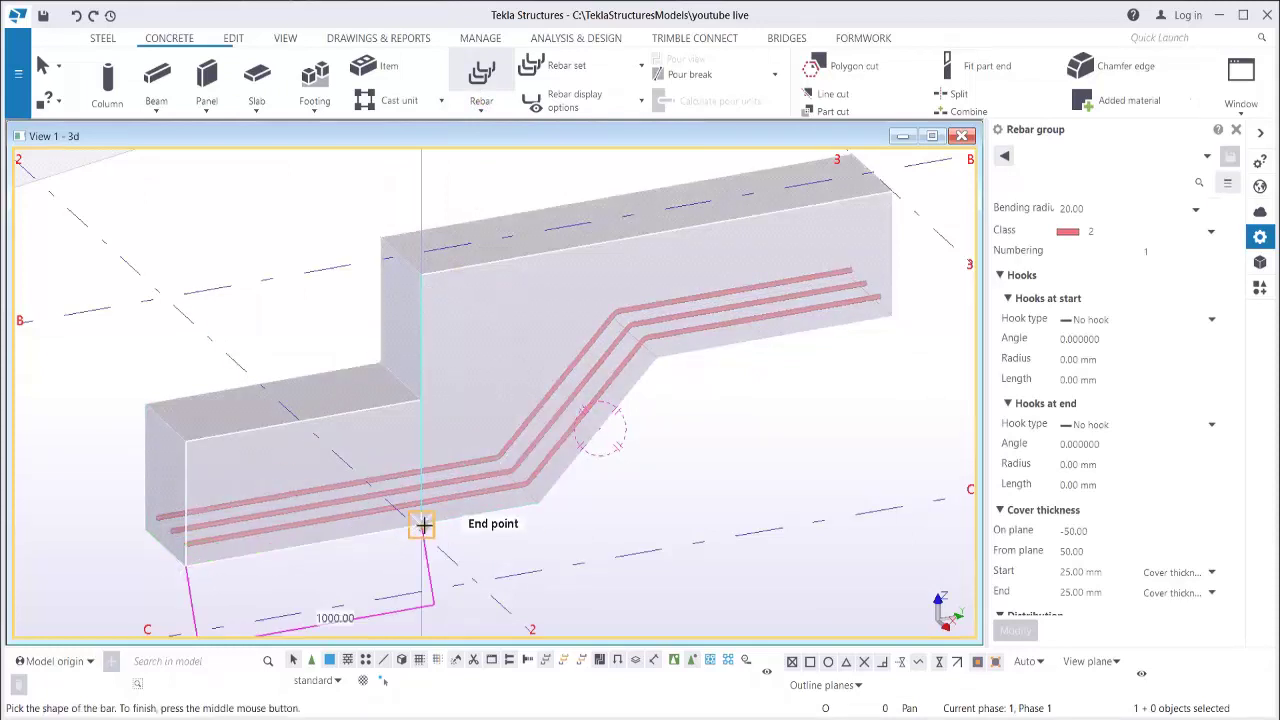
left_click(424, 274)
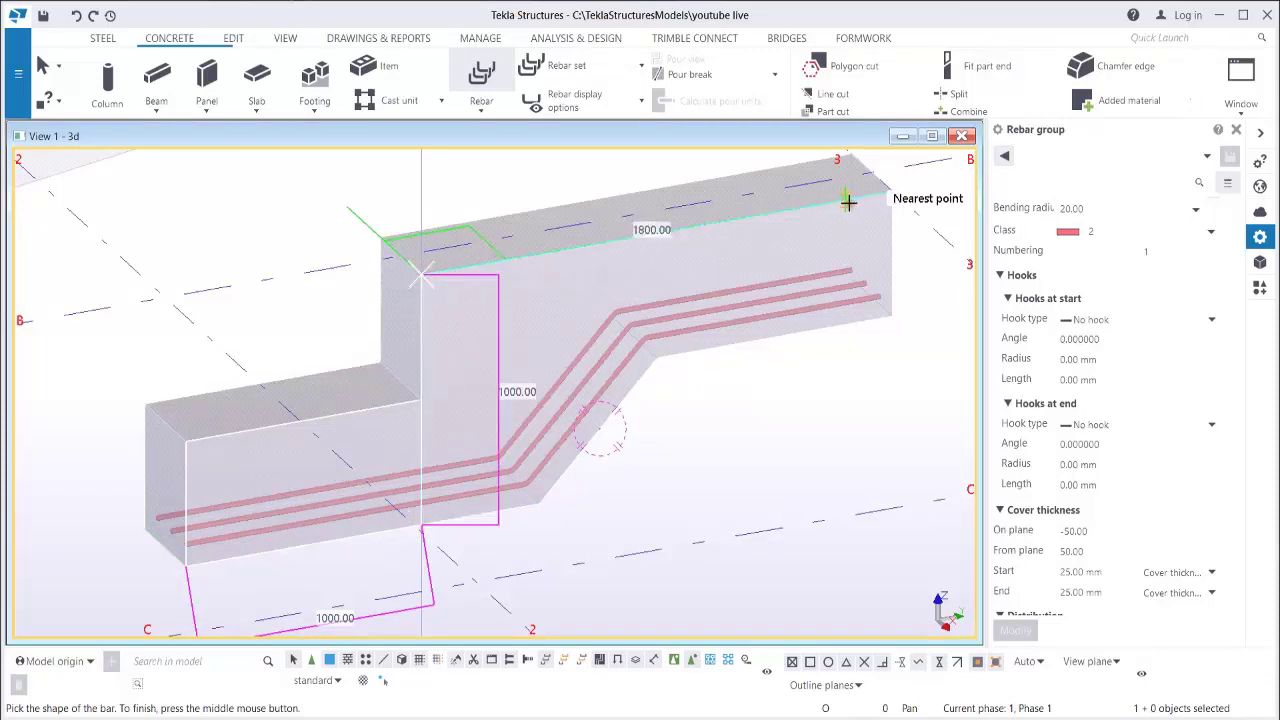
left_click(881, 193)
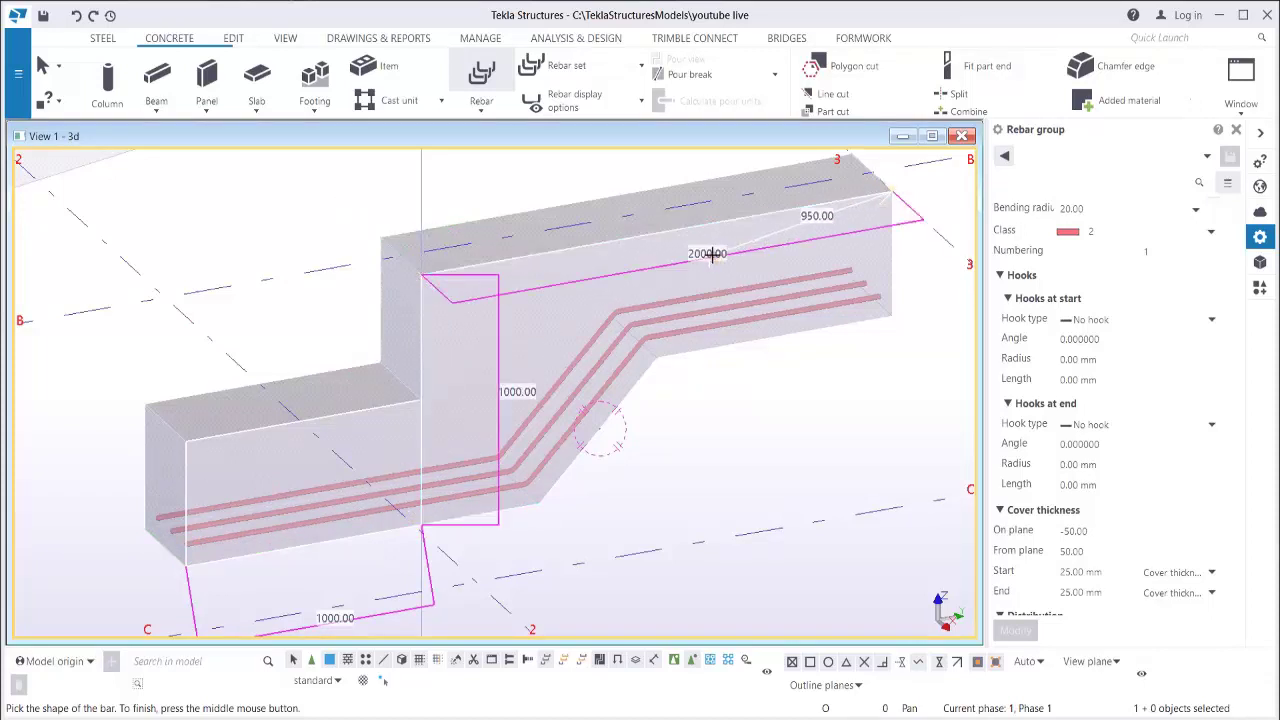
middle_click(709, 251)
Distribute the second bar group across the beam's width at the inner step corner and end the rebar command.
left_click(421, 400)
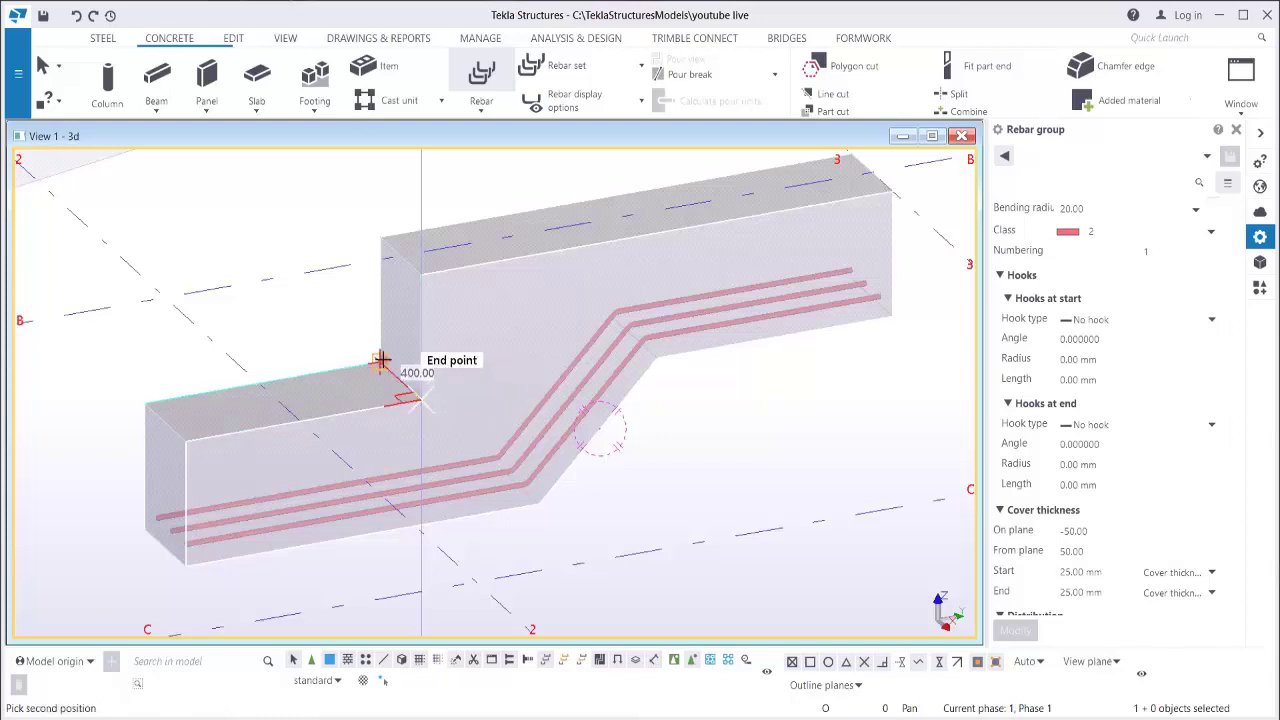
left_click(381, 360)
right_click(303, 273)
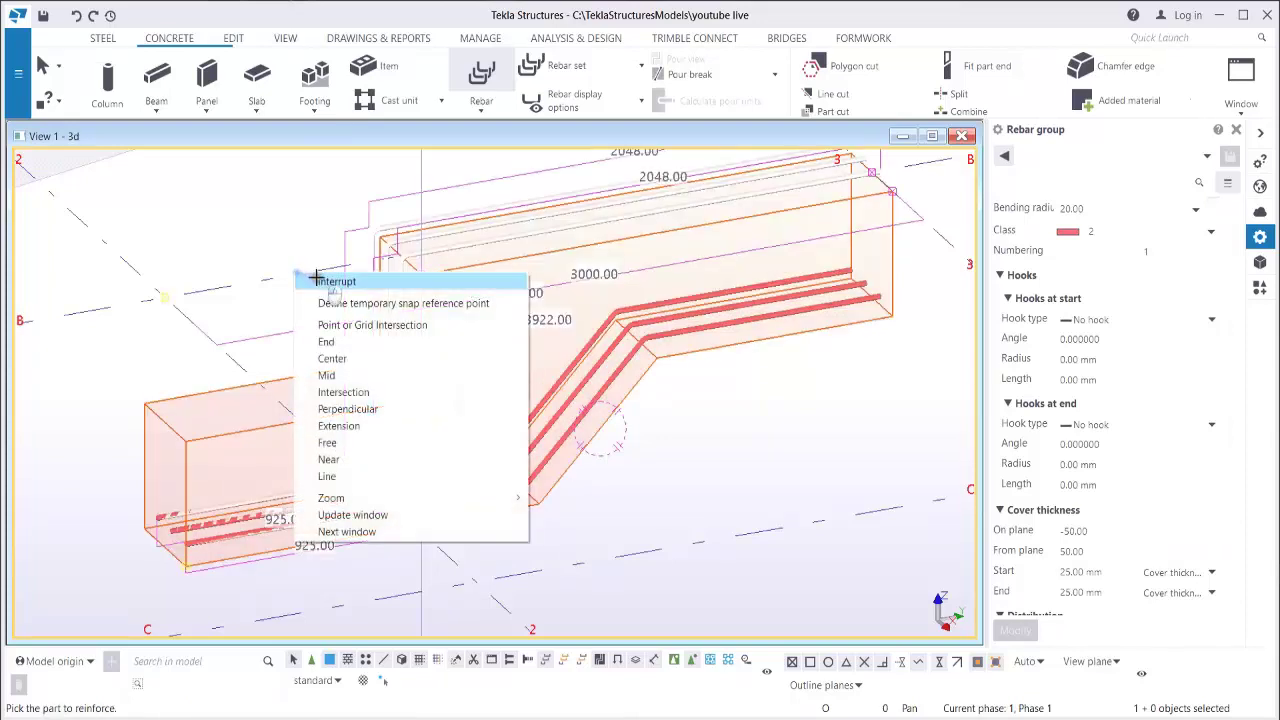
left_click(328, 285)
Show only the stepped beam and its two rebar groups in the 3D view.
scroll(380, 475, "up", 4)
scroll(400, 482, "down", 8)
middle_click_drag(462, 360, 505, 341, "ctrl")
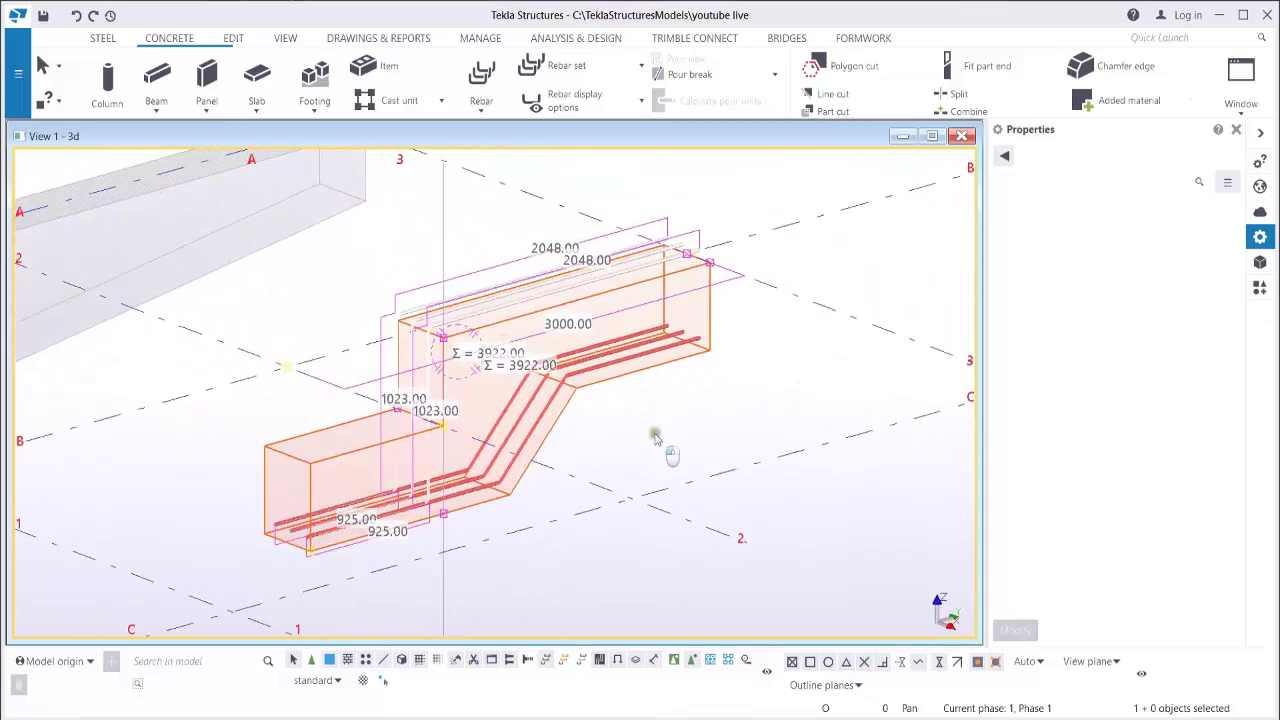
left_click(654, 434)
scroll(432, 357, "up", 4)
scroll(463, 364, "down", 6)
scroll(527, 282, "up", 2)
left_click_drag(537, 263, 380, 575)
right_click(462, 445)
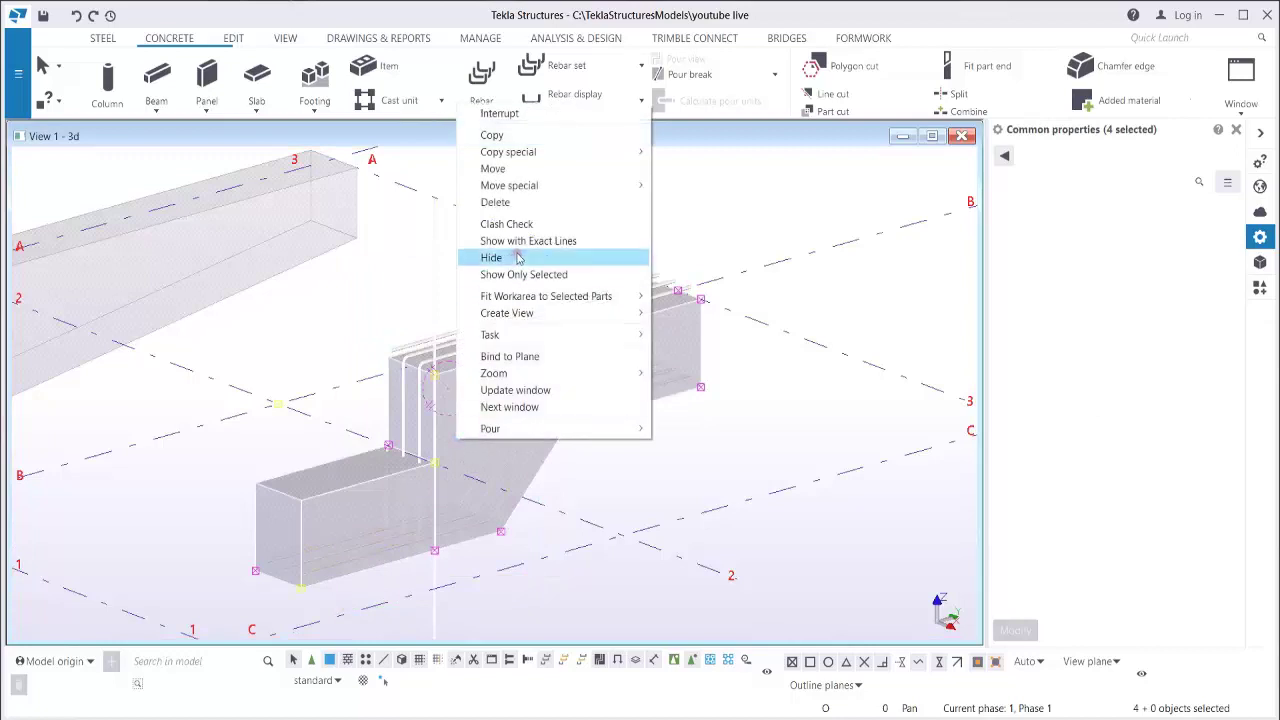
left_click(524, 274)
scroll(422, 466, "up", 3)
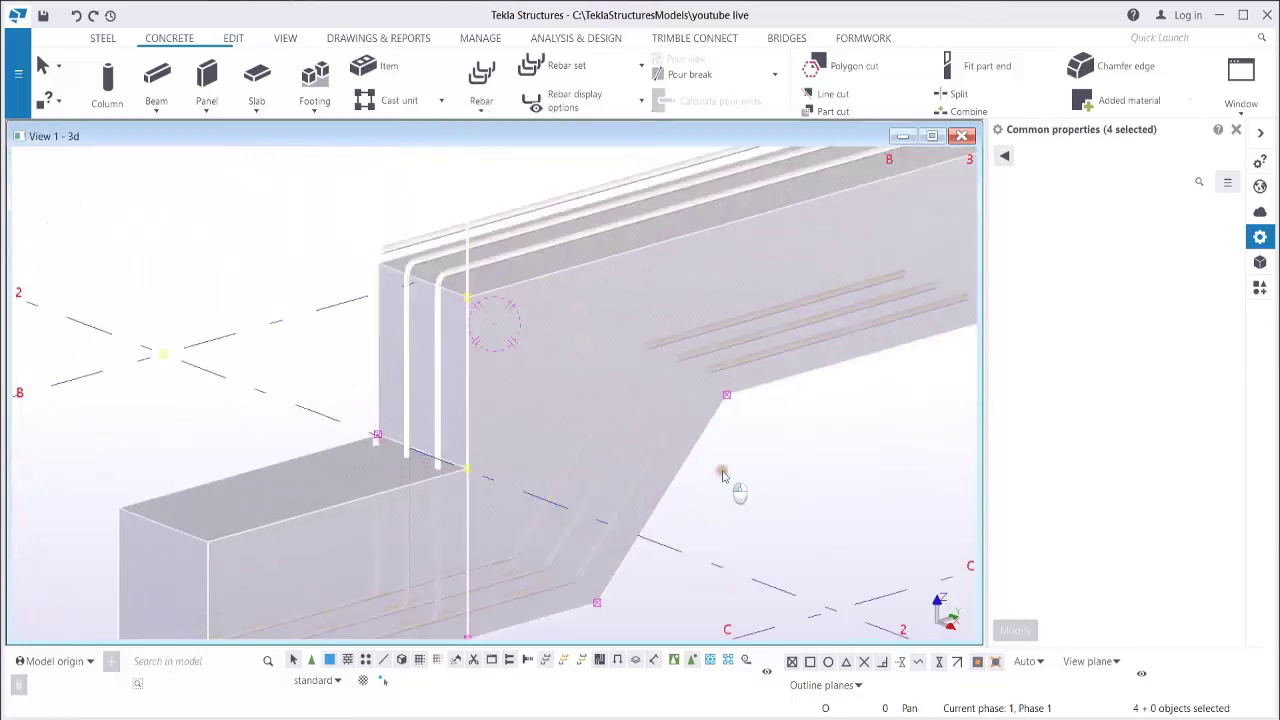
left_click(730, 483)
Set the on-plane cover thickness of the second bar group, the one with vertical legs, to -150.
mouse_move(431, 428)
middle_mouse_down("ctrl")
mouse_move(380, 394)
mouse_move(427, 379)
mouse_move(410, 330)
mouse_move(518, 550)
middle_mouse_up("ctrl")
scroll(518, 550, "up", 3)
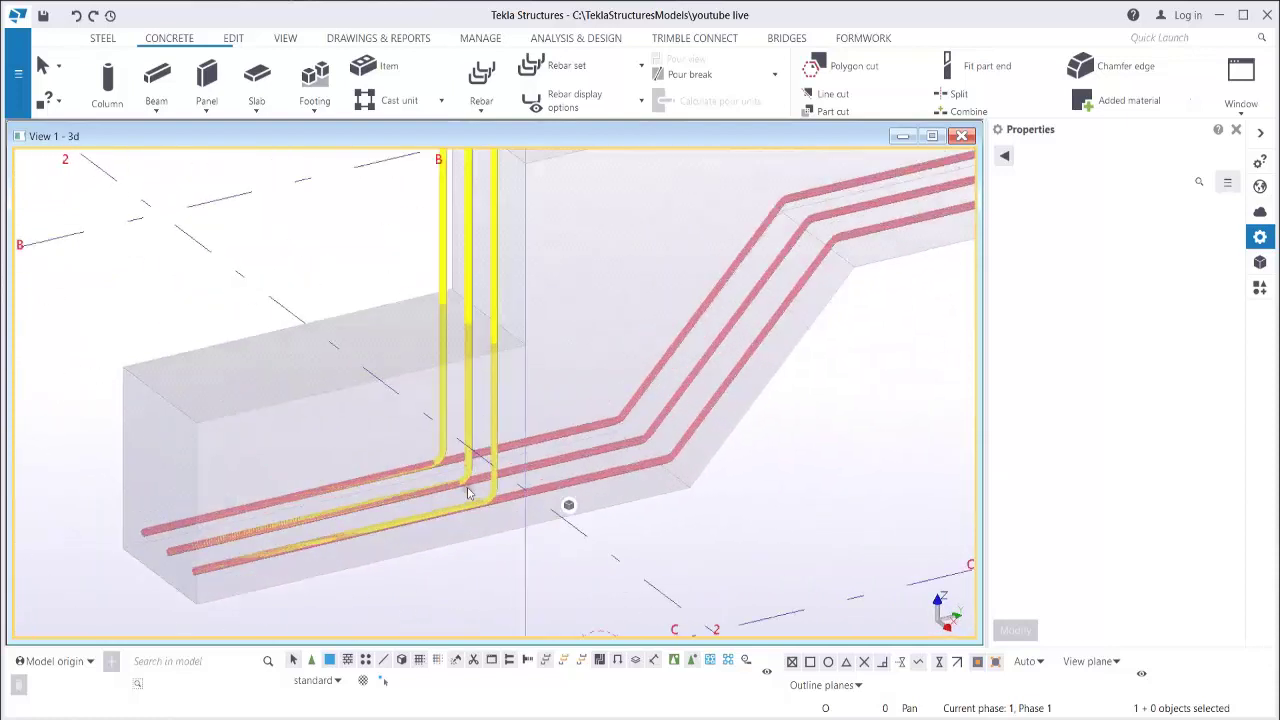
left_click(474, 488)
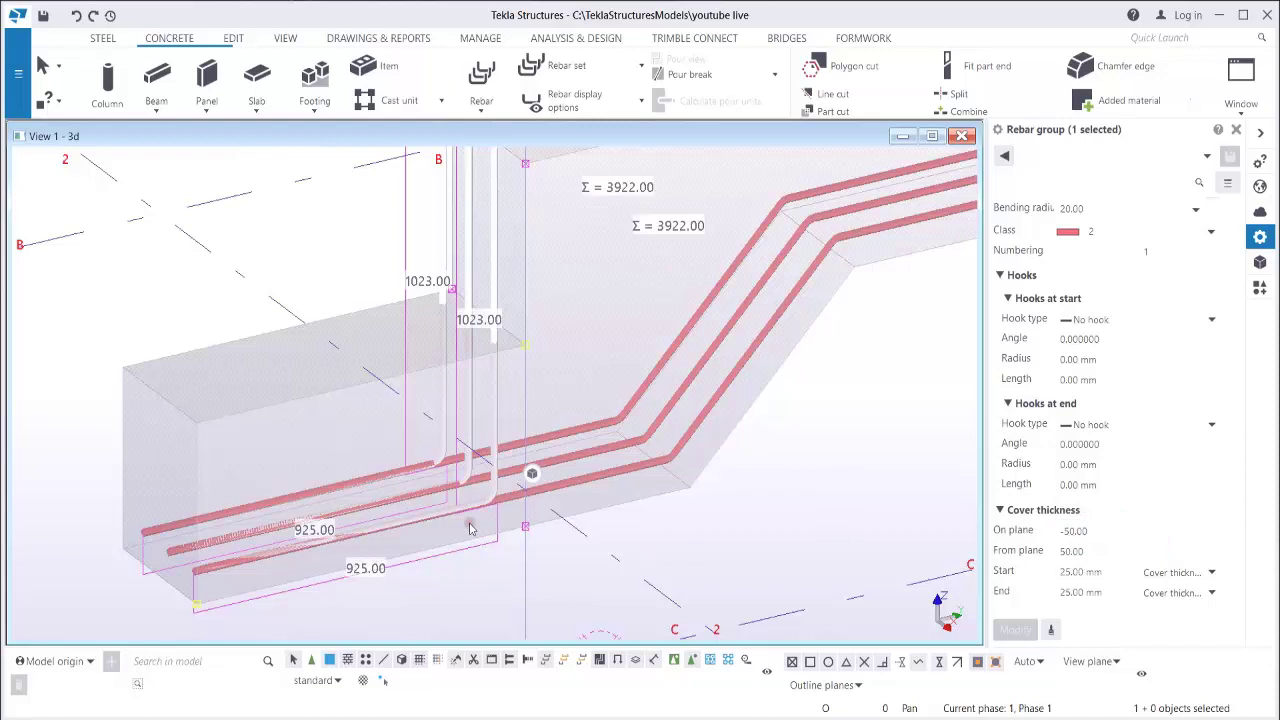
left_click(1067, 531)
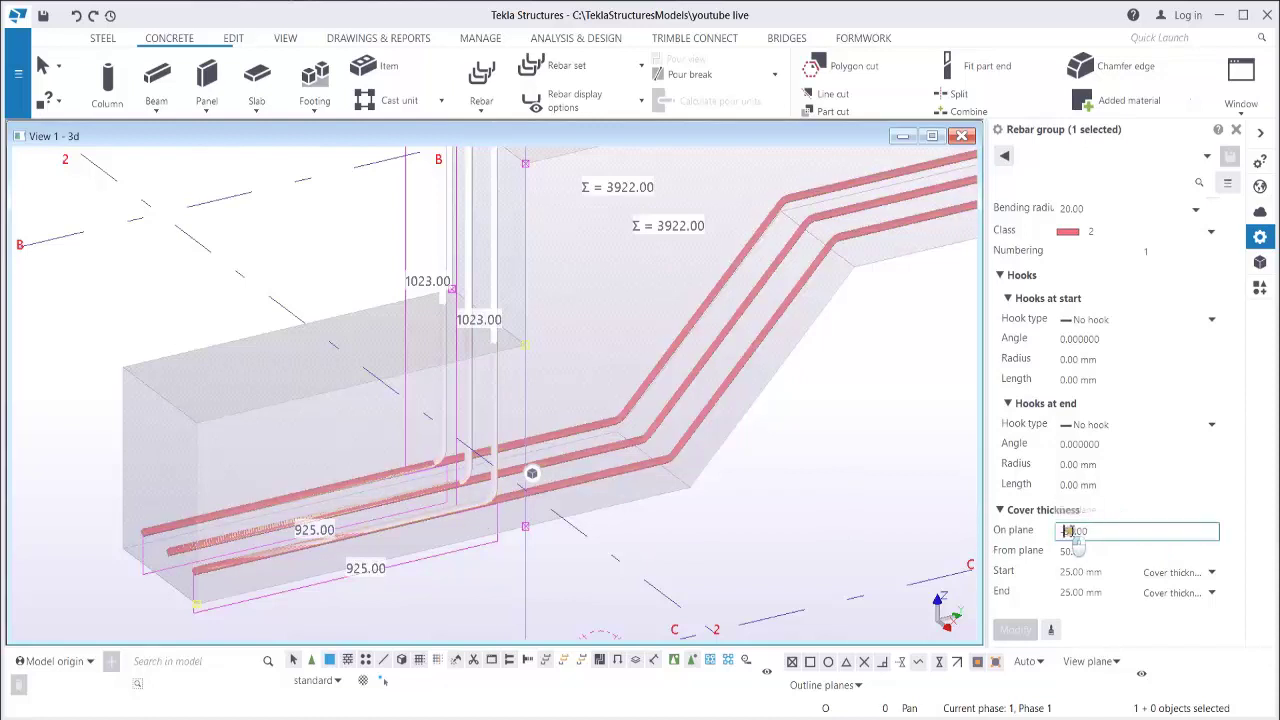
type("150")
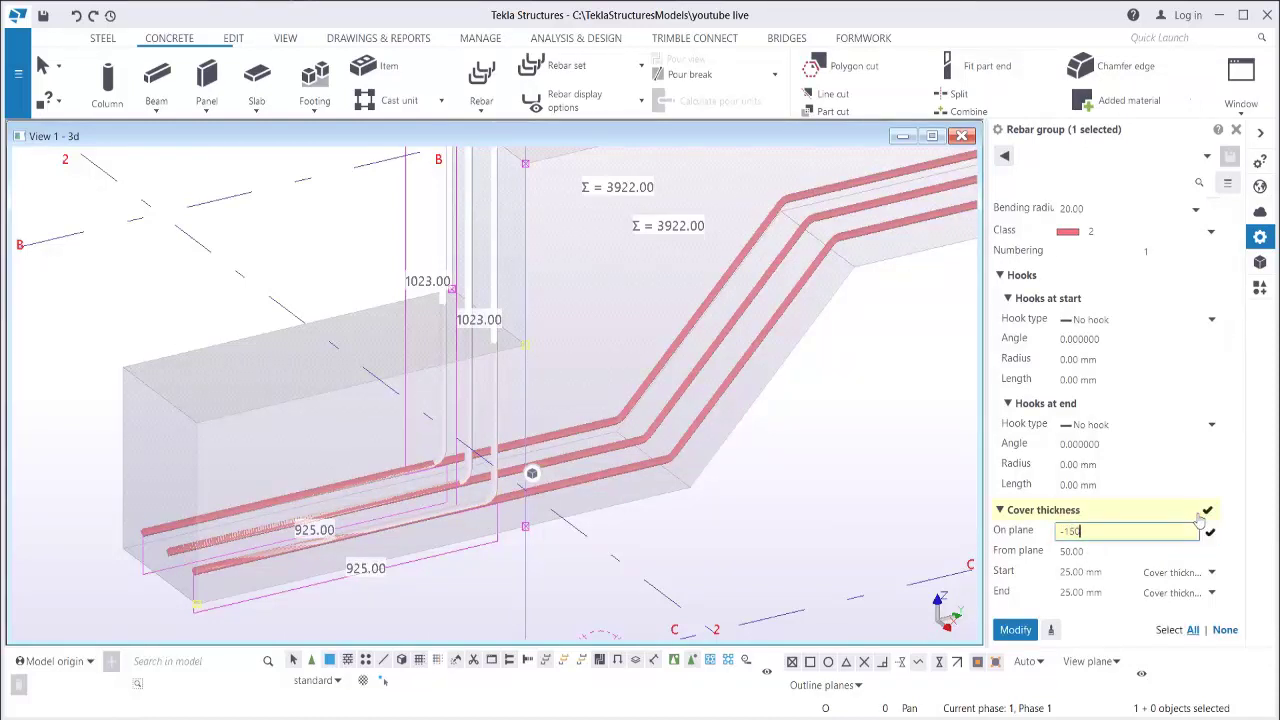
key("Return")
Examine the modified bar group's position relative to the beam's step faces and the bottom bars, along with its on-plane cover setting.
scroll(468, 466, "down", 2)
middle_click_drag(490, 485, 520, 523, "ctrl")
scroll(530, 522, "up", 1)
middle_click_drag(637, 434, 513, 447)
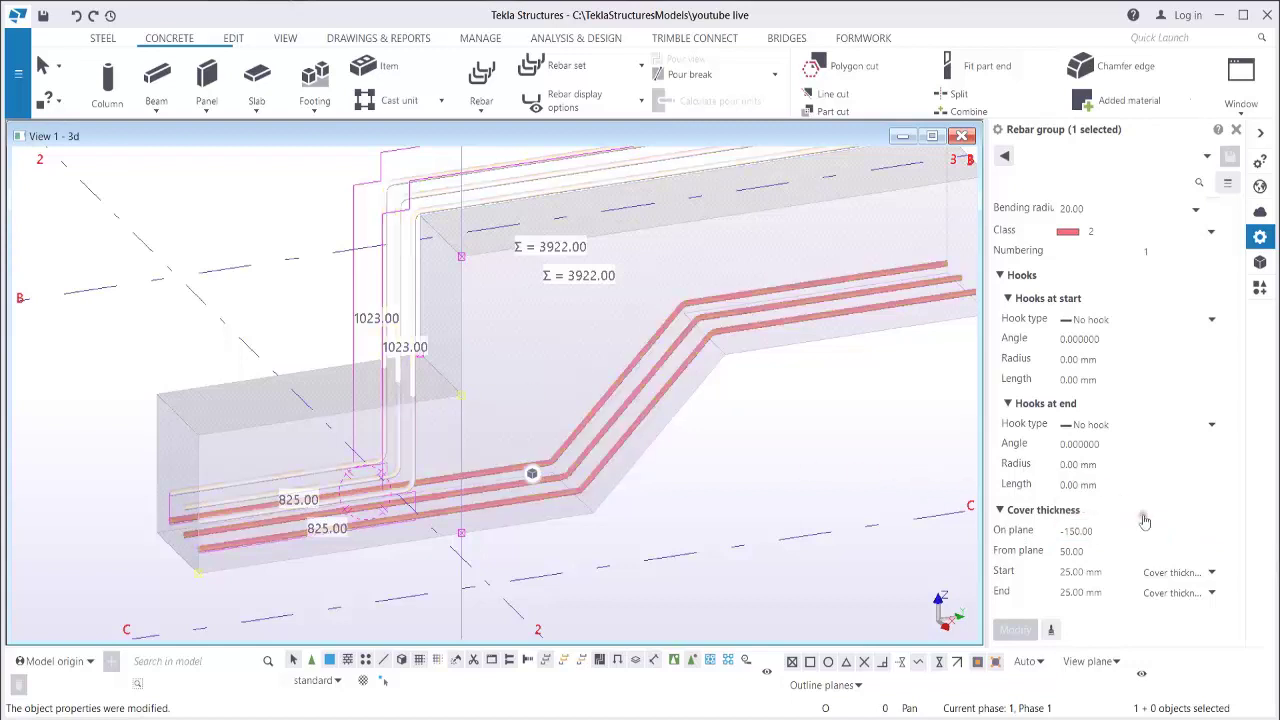
left_click(615, 452)
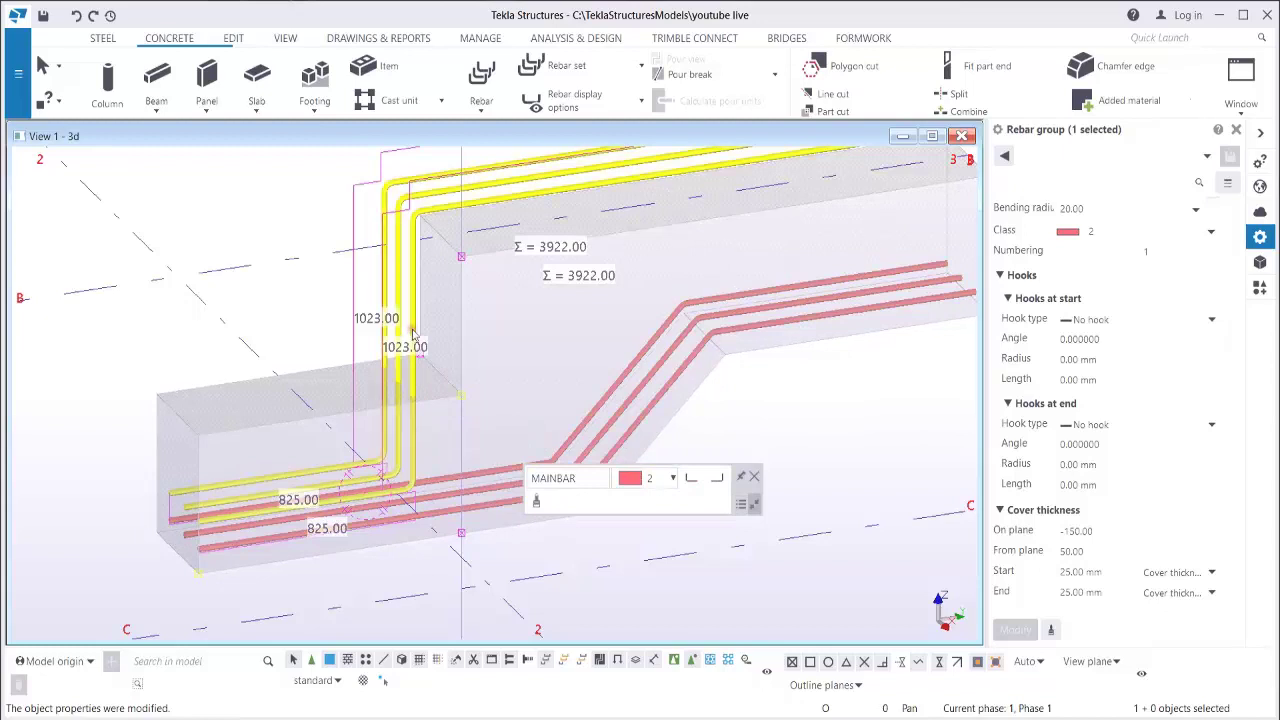
scroll(400, 510, "up", 2)
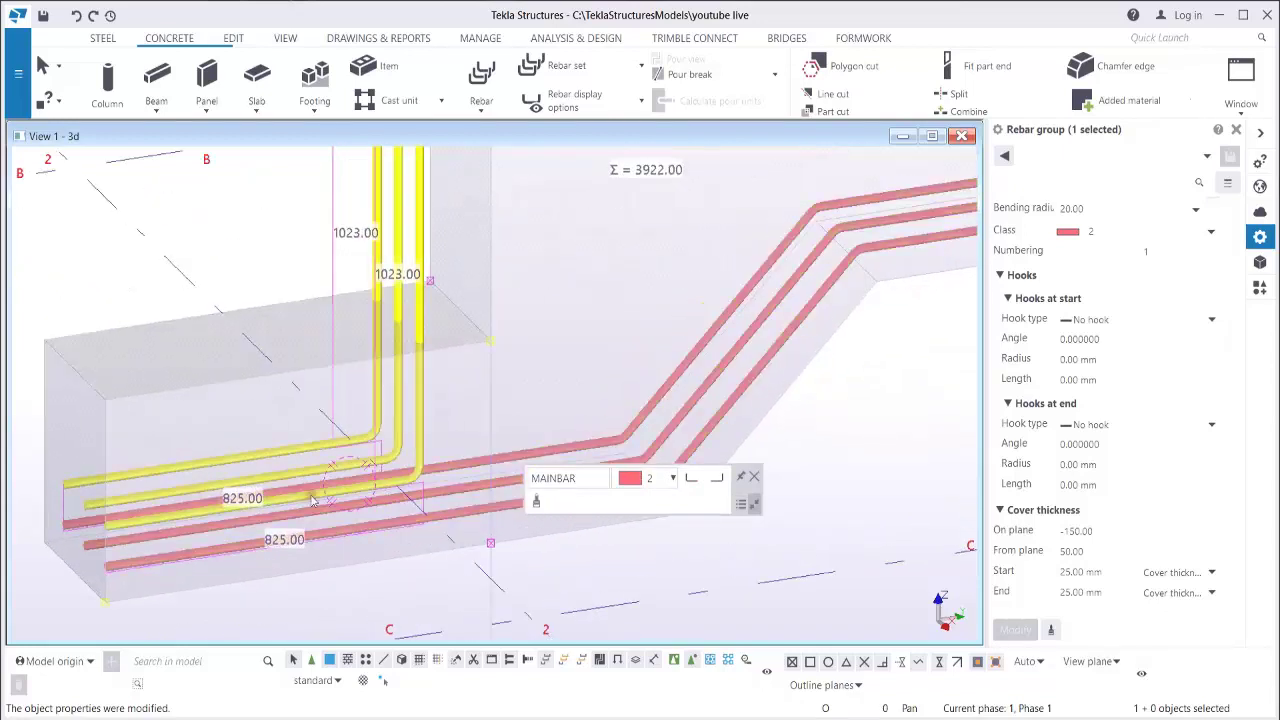
left_click(1101, 531)
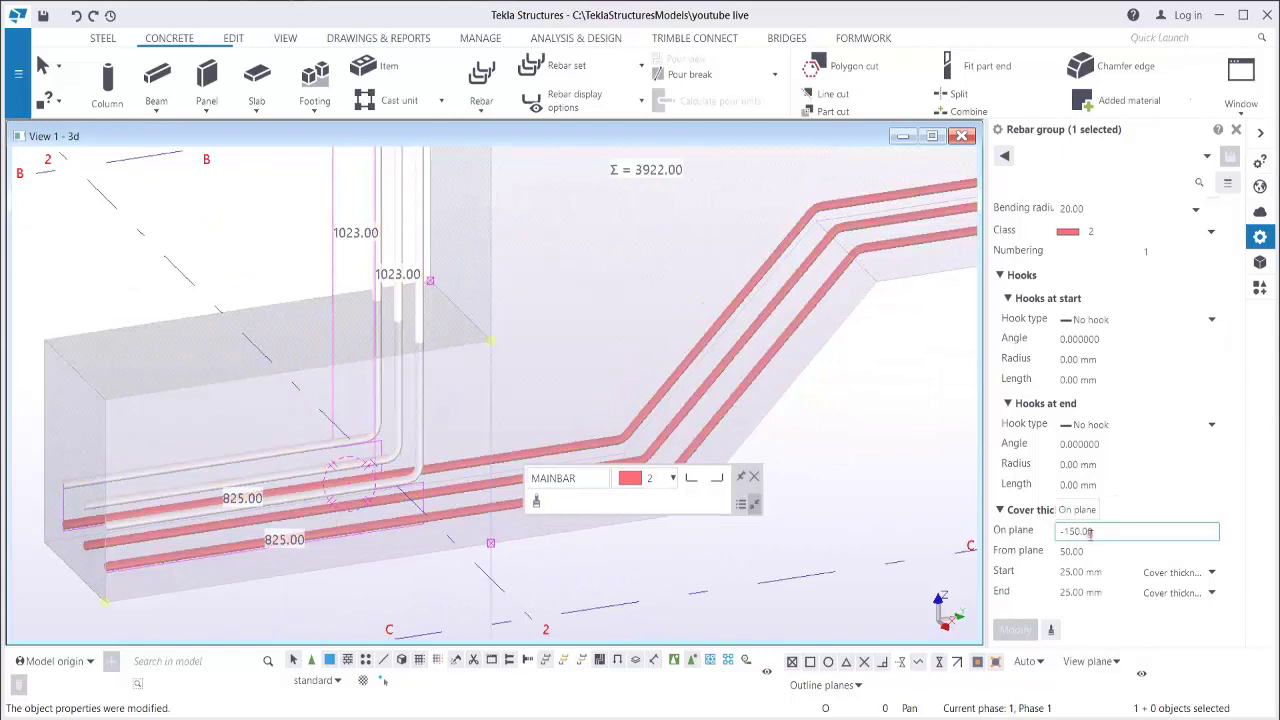
middle_click_drag(578, 368, 544, 491)
middle_click_drag(531, 401, 521, 360)
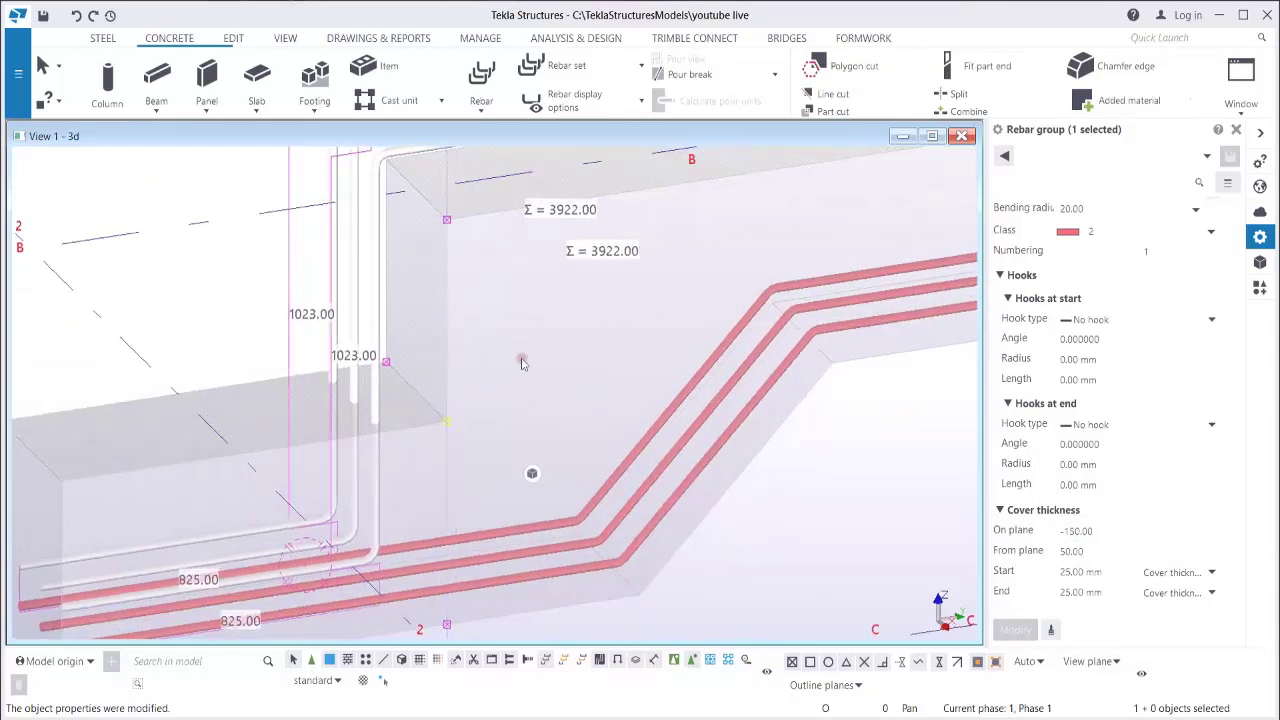
Add 50 as a second on-plane cover thickness value after -150 for the bar group with vertical legs.
scroll(540, 375, "down", 4)
left_click(1115, 534)
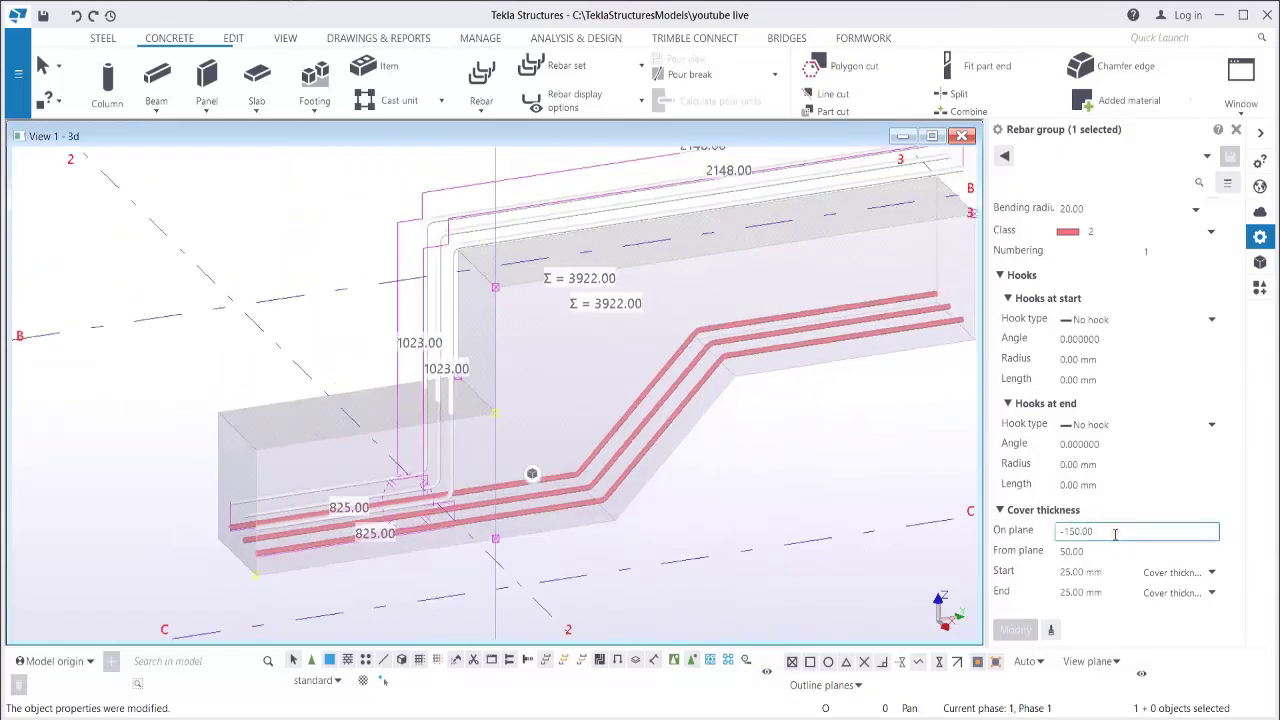
type("50")
key("Return")
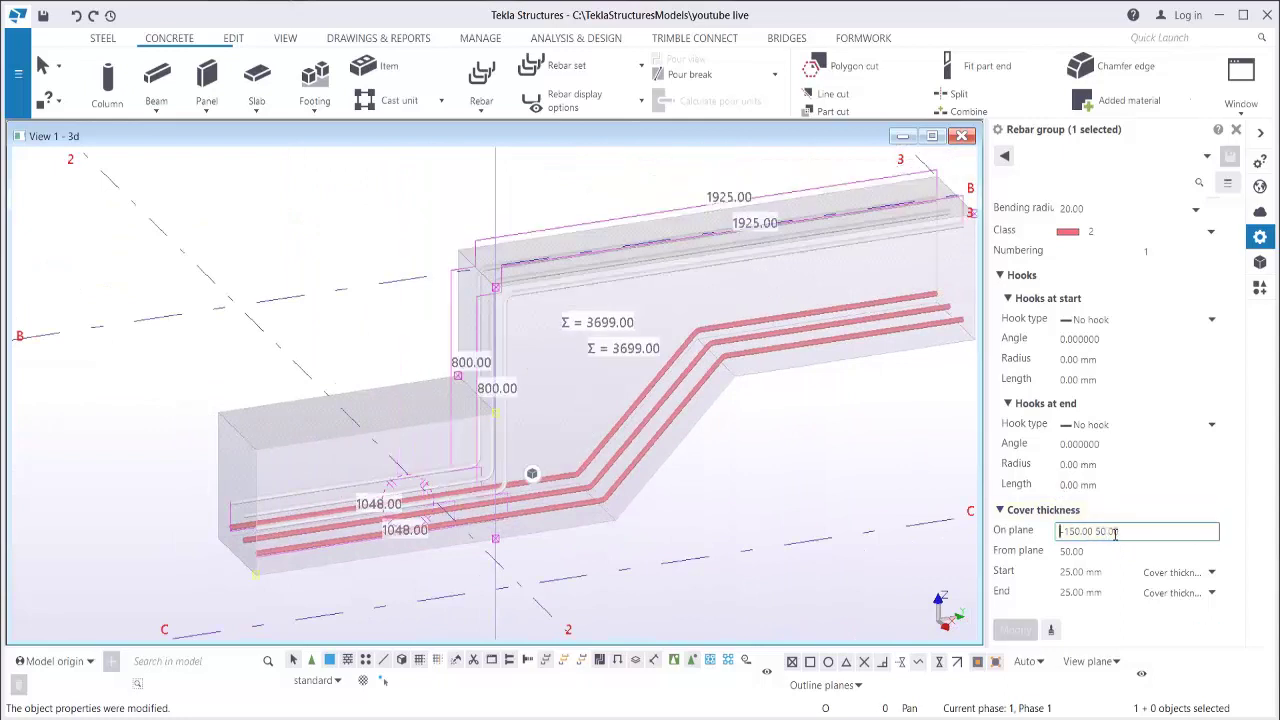
scroll(441, 287, "up", 4)
key("ctrl+p")
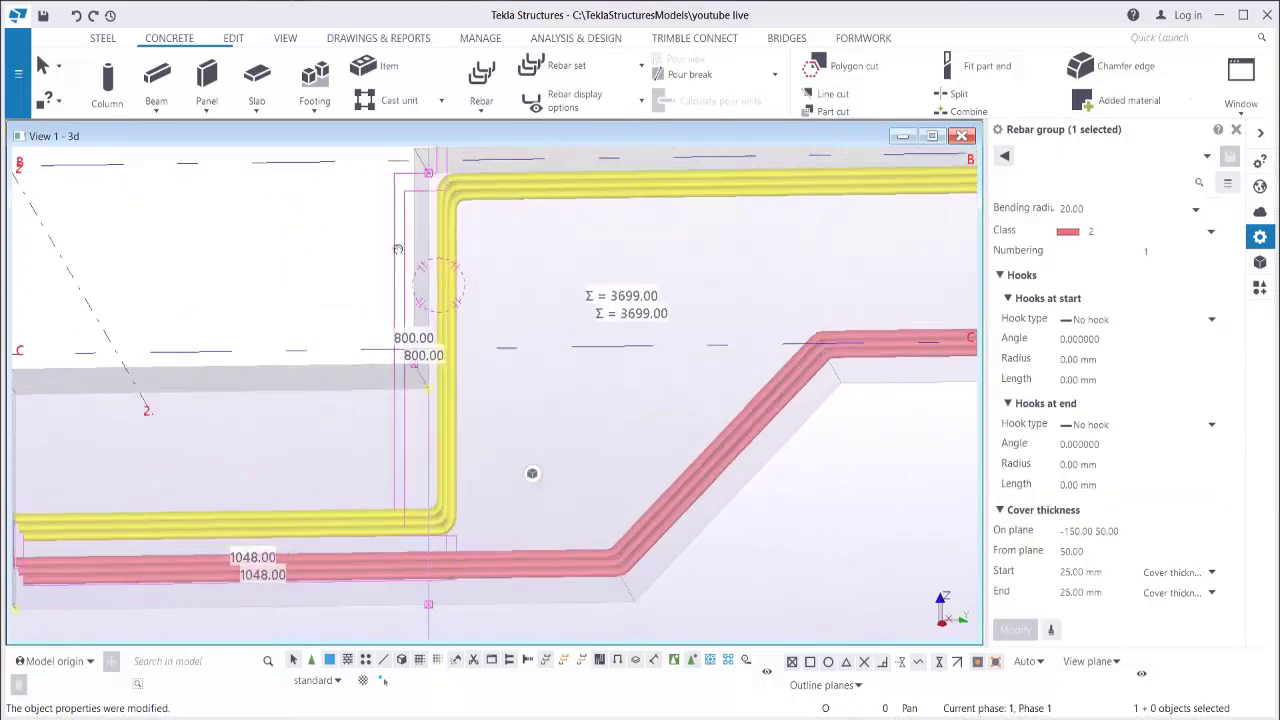
scroll(384, 231, "down", 2)
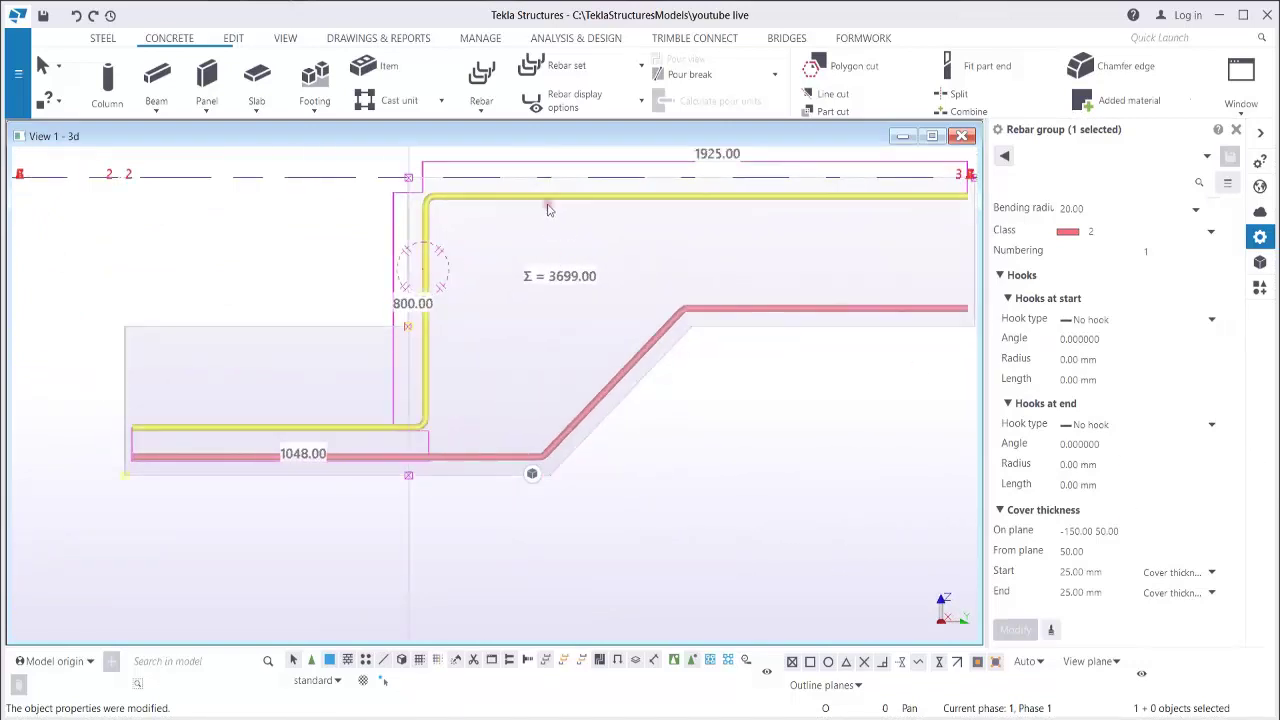
Try a third on-plane cover thickness value of 100 on the vertical-leg bar group and remove it again.
left_click(1148, 531)
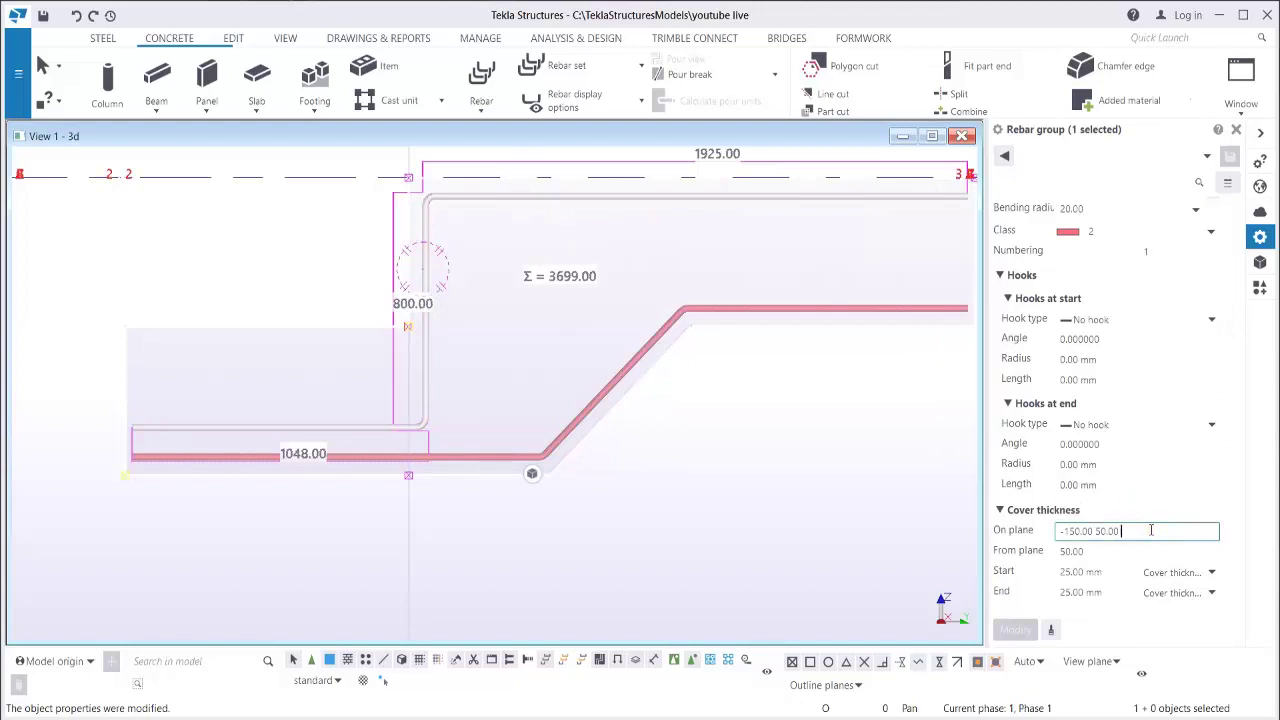
key("Return")
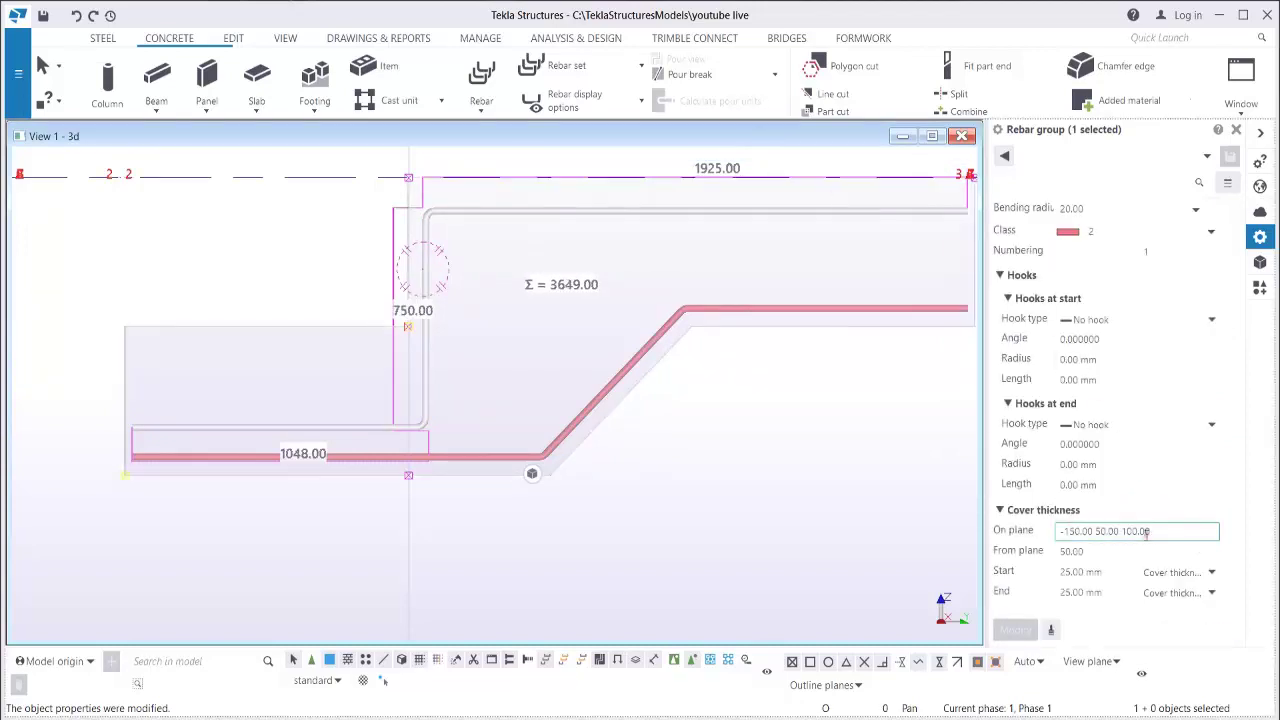
left_click(1161, 532)
left_click_drag(1160, 531, 1121, 532)
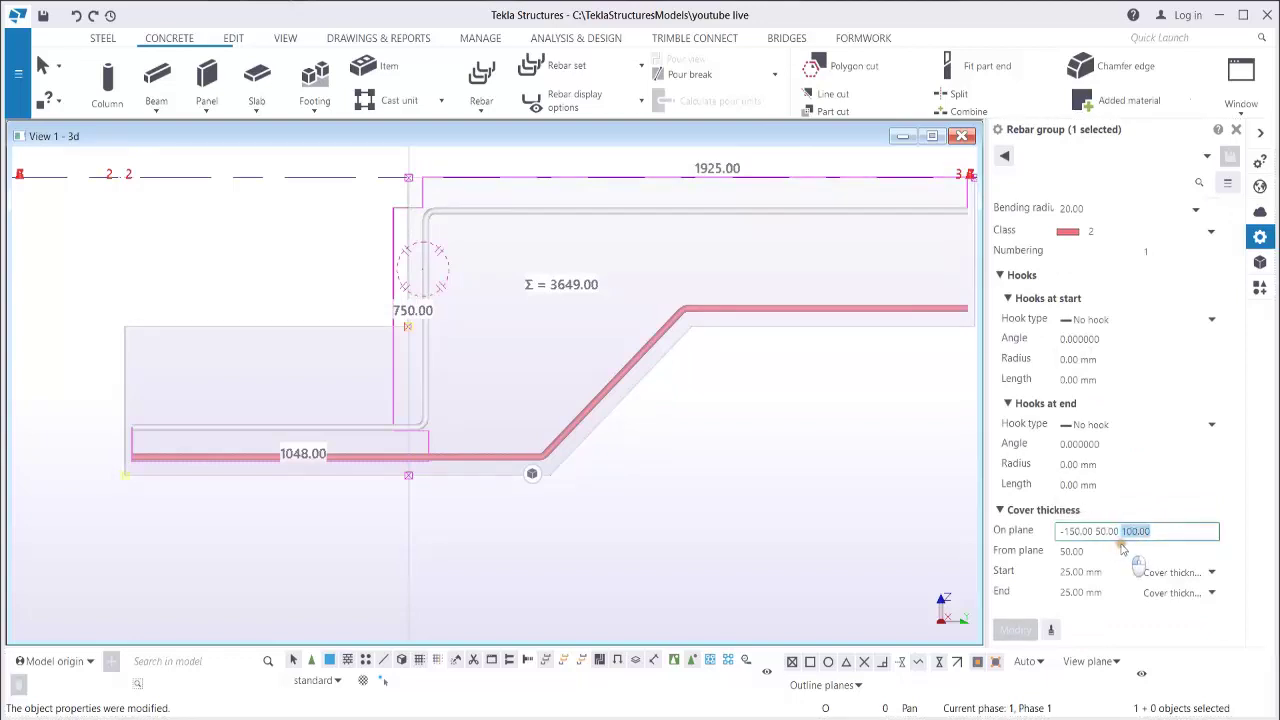
key("BackSpace")
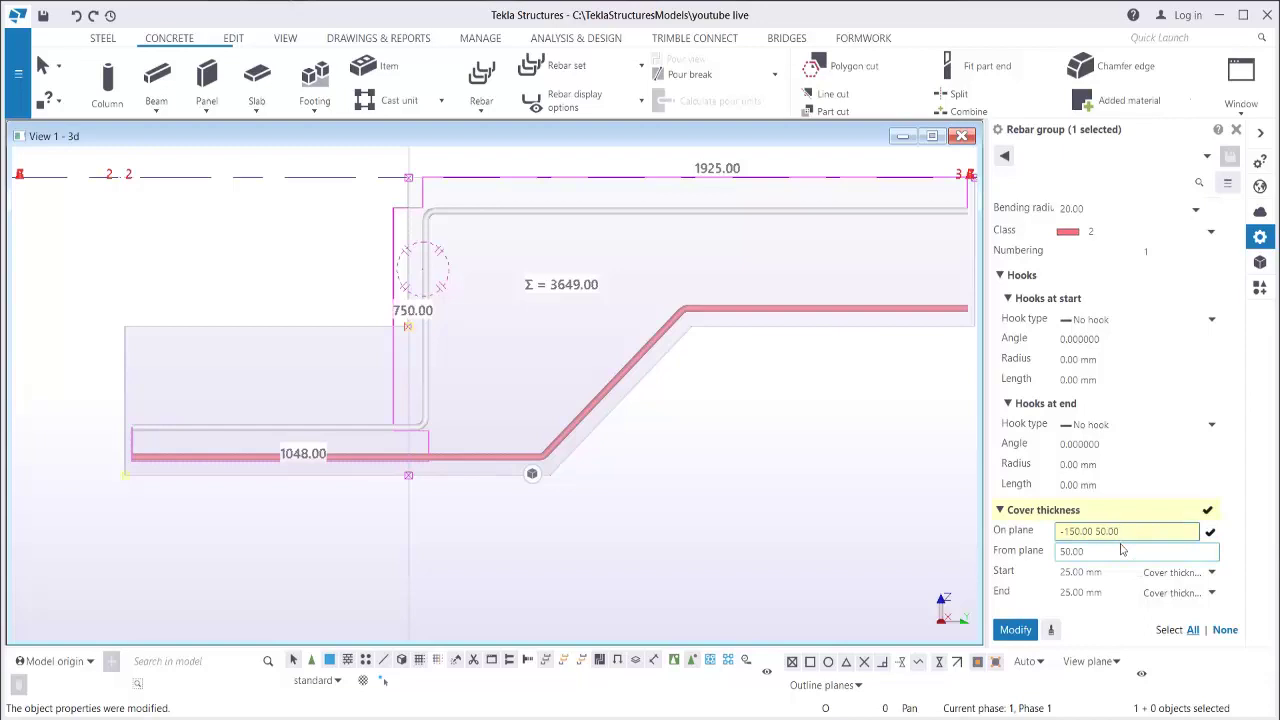
key("Return")
Examine how both bar groups sit inside the stepped beam, and deselect the vertical-leg group.
middle_click_drag(588, 373, 751, 513)
scroll(751, 513, "down", 4)
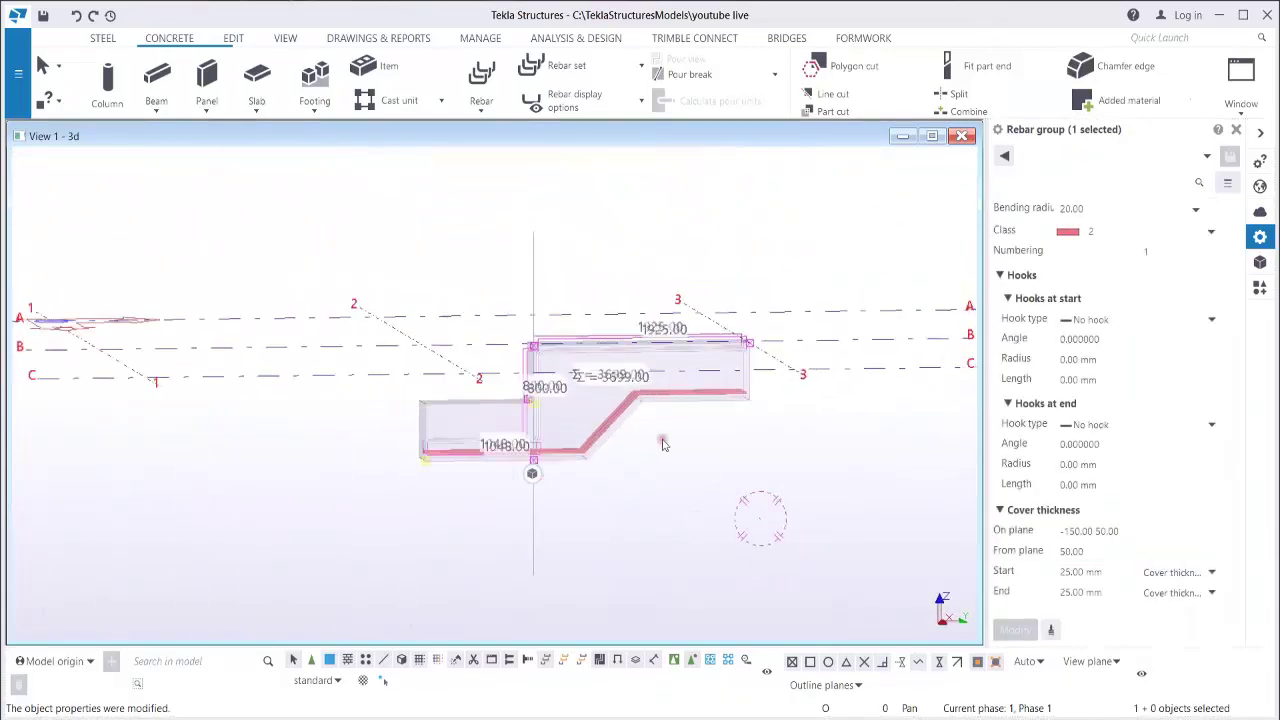
middle_click_drag(662, 440, 686, 457, "ctrl")
middle_click_drag(515, 318, 760, 563)
scroll(495, 293, "up", 4)
middle_click_drag(390, 256, 537, 360)
left_click(680, 440)
scroll(655, 455, "down", 3)
middle_click_drag(594, 417, 612, 416)
scroll(505, 430, "up", 1)
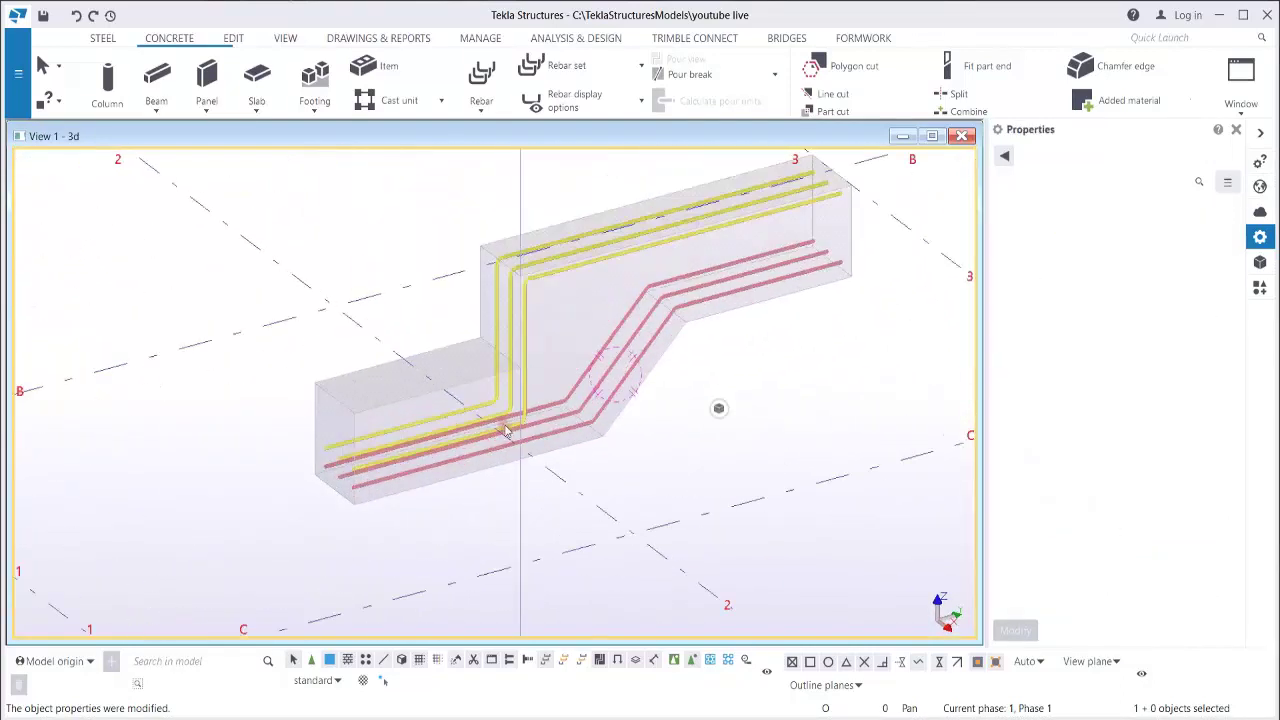
scroll(518, 410, "up", 3)
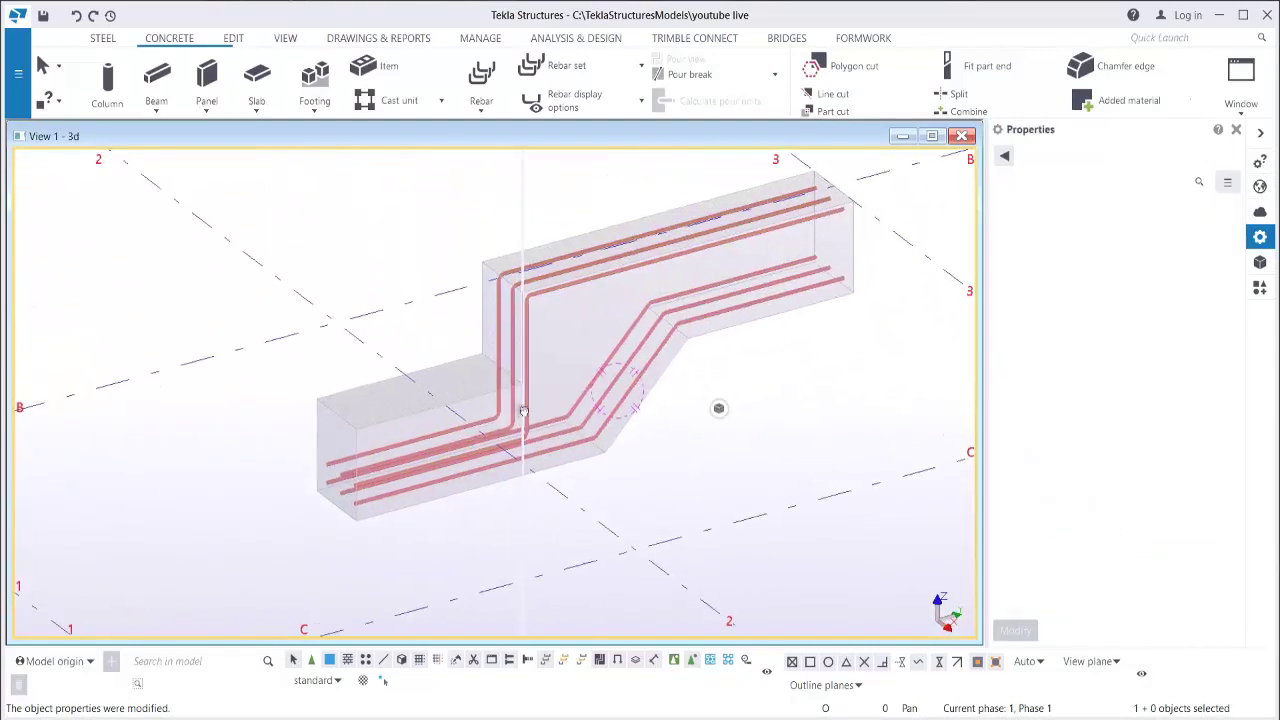
Create a straight bar group about 1400 mm long from the low step's top end corner past the inner corner, distributed across the beam's width.
left_click(478, 108)
left_click(486, 174)
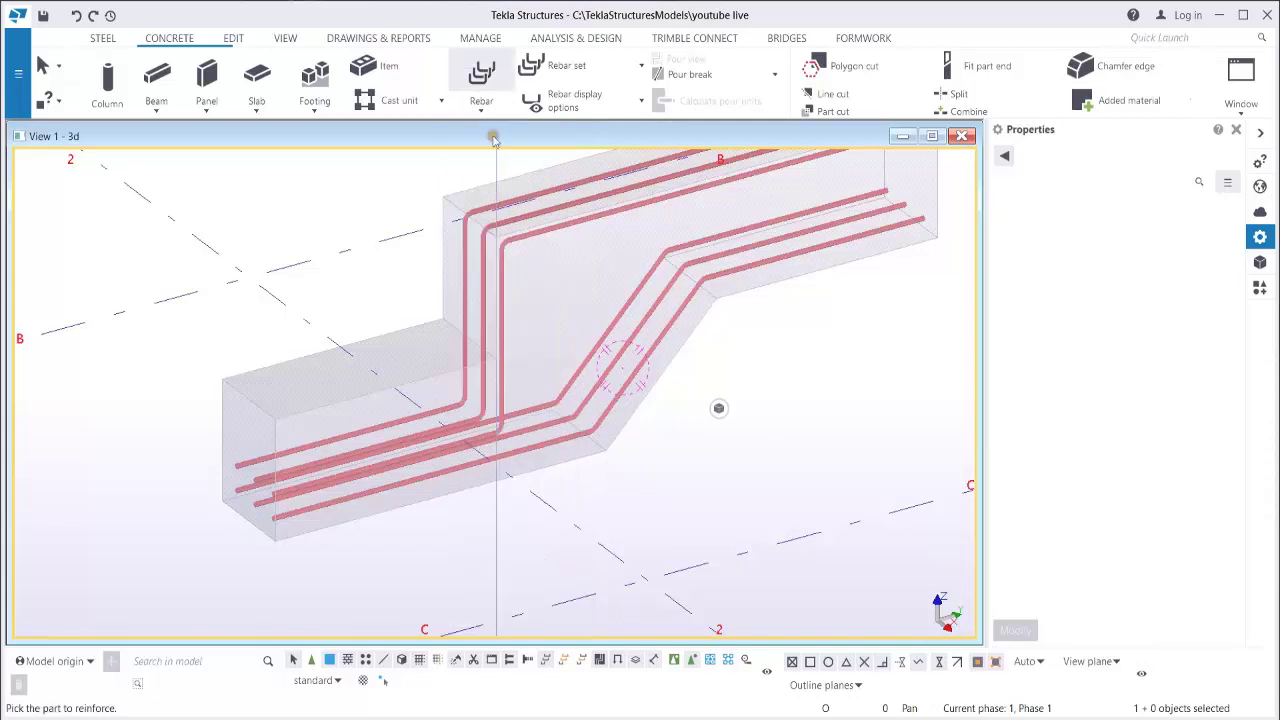
left_click(276, 418)
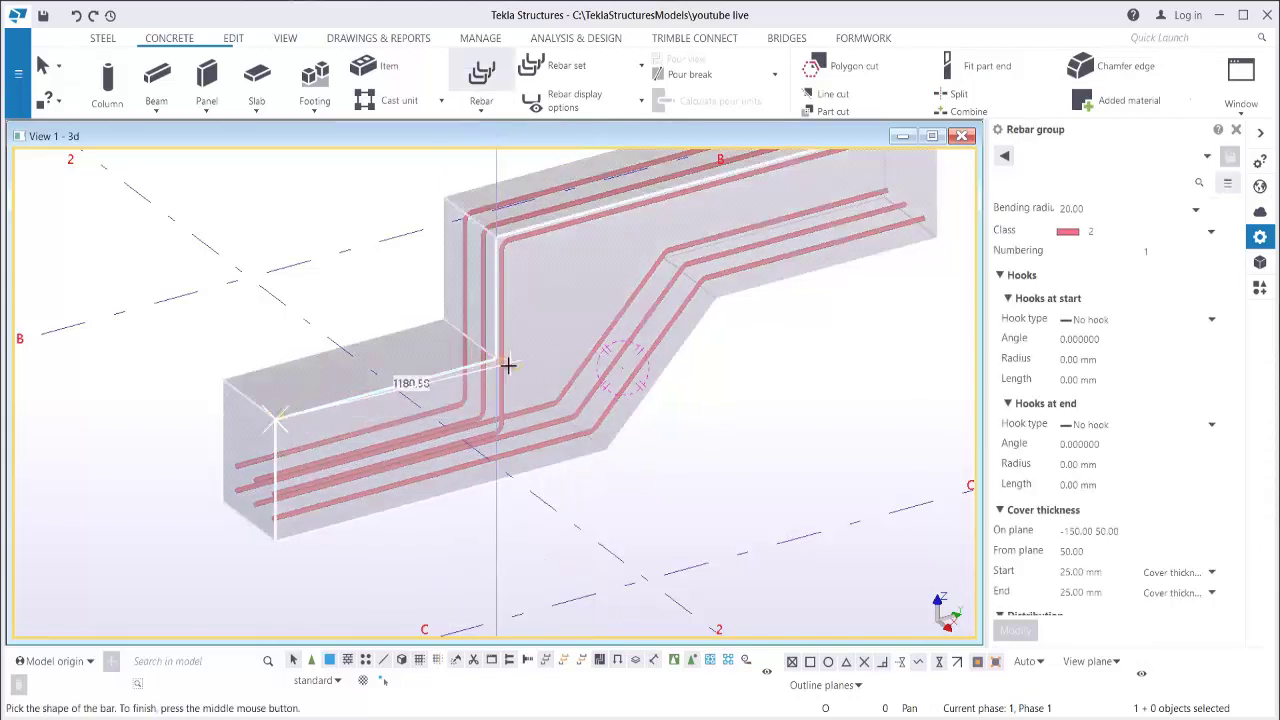
left_click(596, 333)
middle_click(400, 355)
left_click(276, 420)
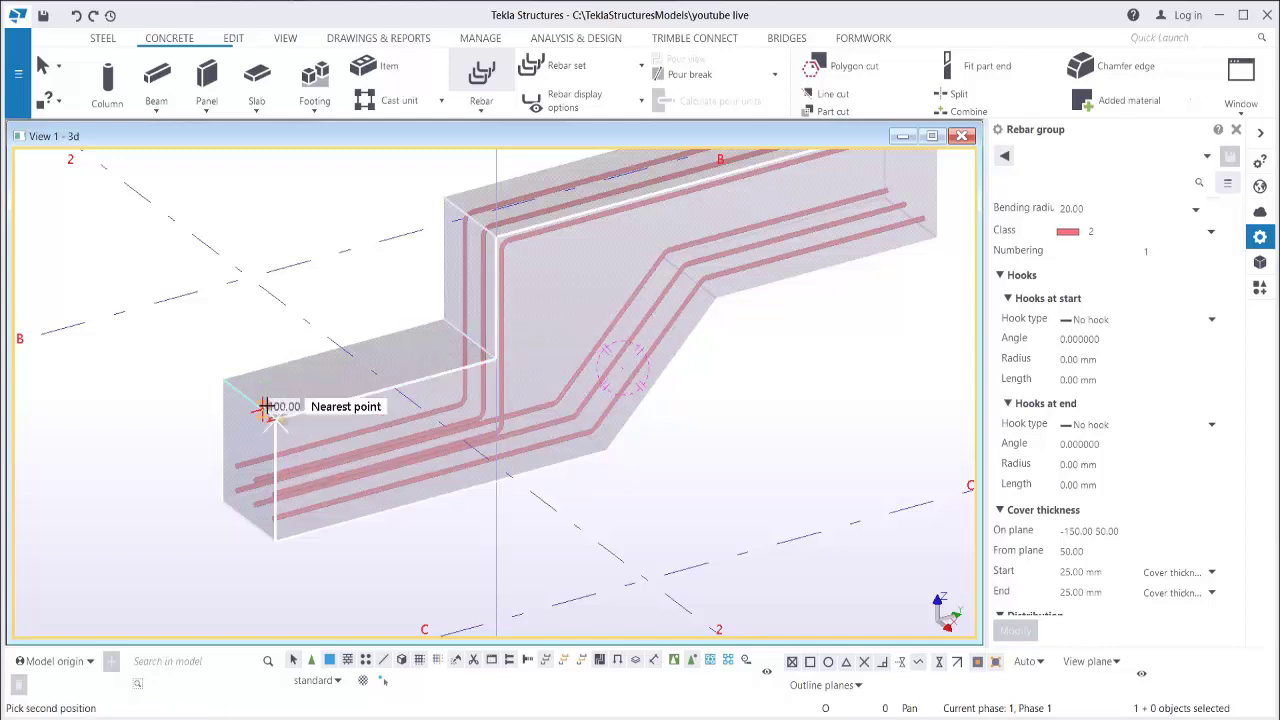
left_click(222, 378)
key("Escape")
Distribute the new straight bar group equally by number of reinforcing bars, using 4 bars.
scroll(446, 402, "up", 5)
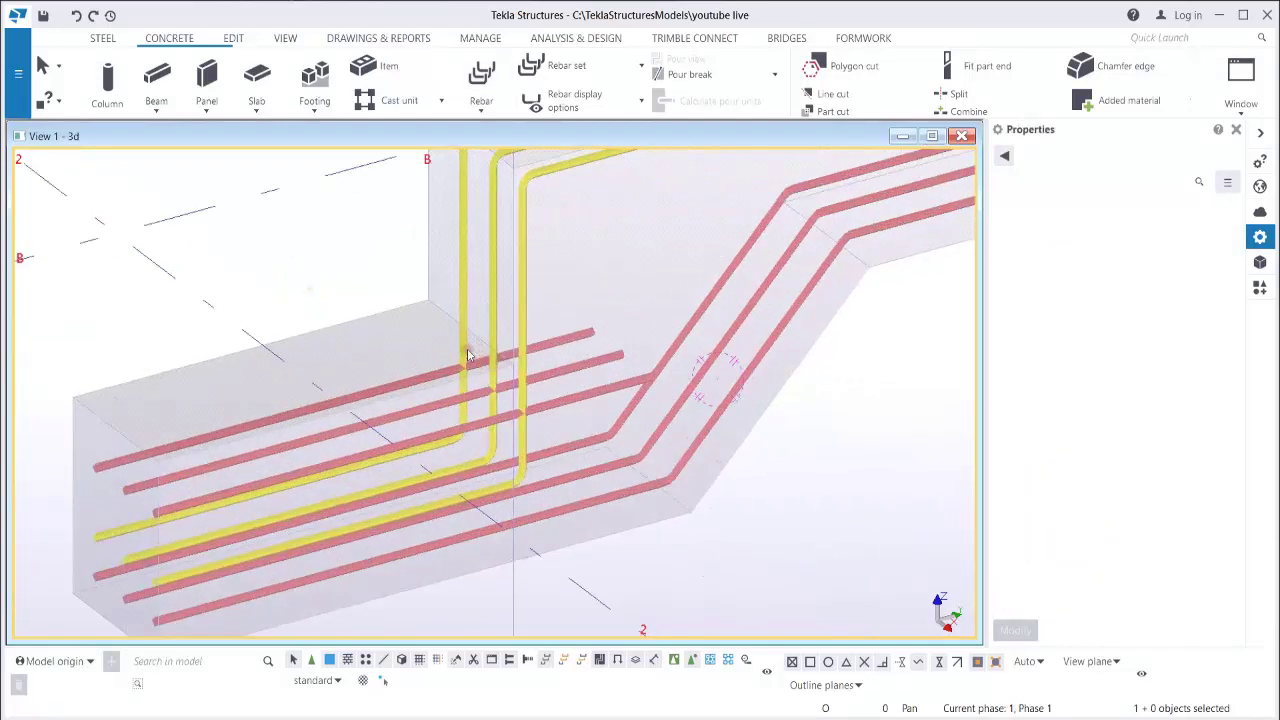
middle_click_drag(446, 402, 512, 411, "ctrl")
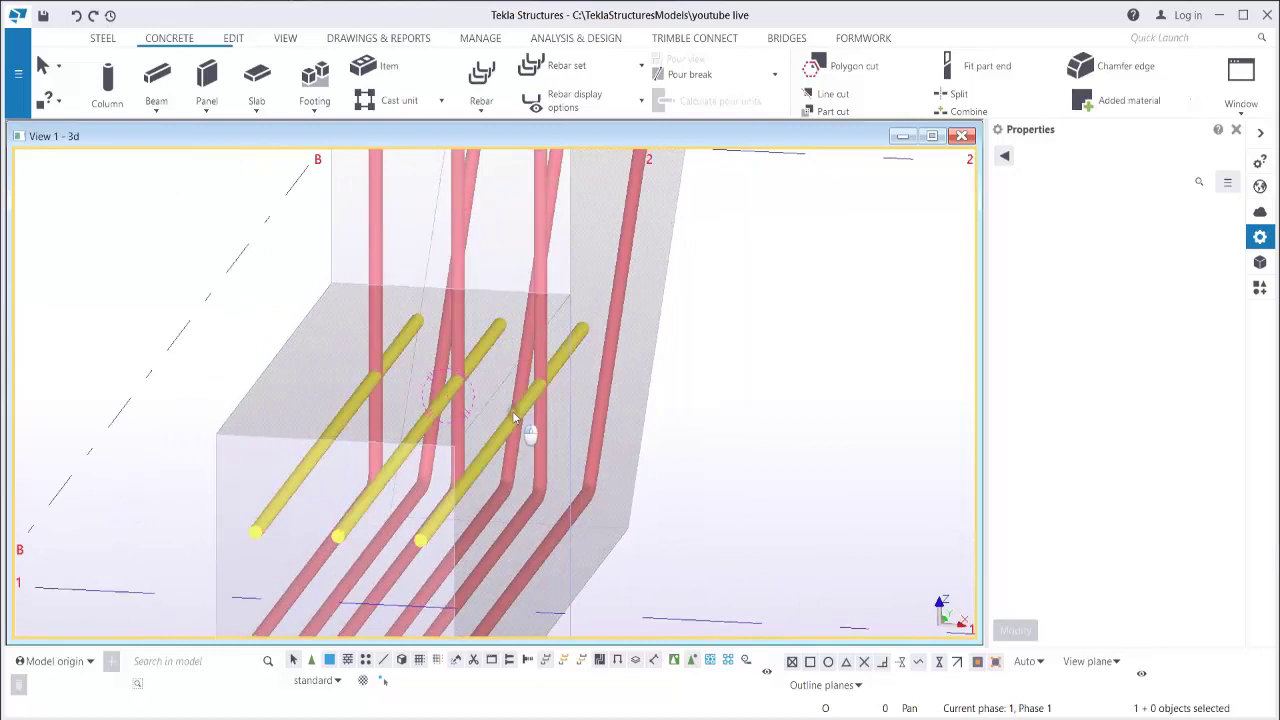
left_click(512, 418)
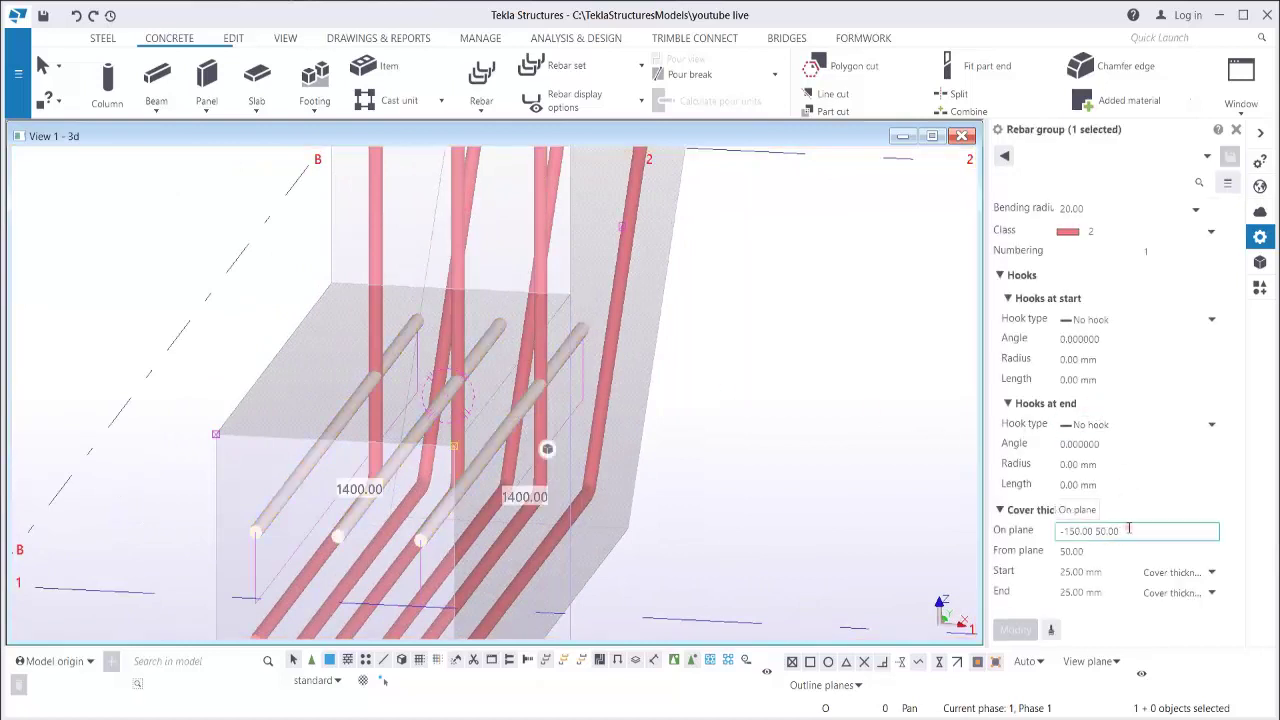
scroll(1130, 515, "down", 4)
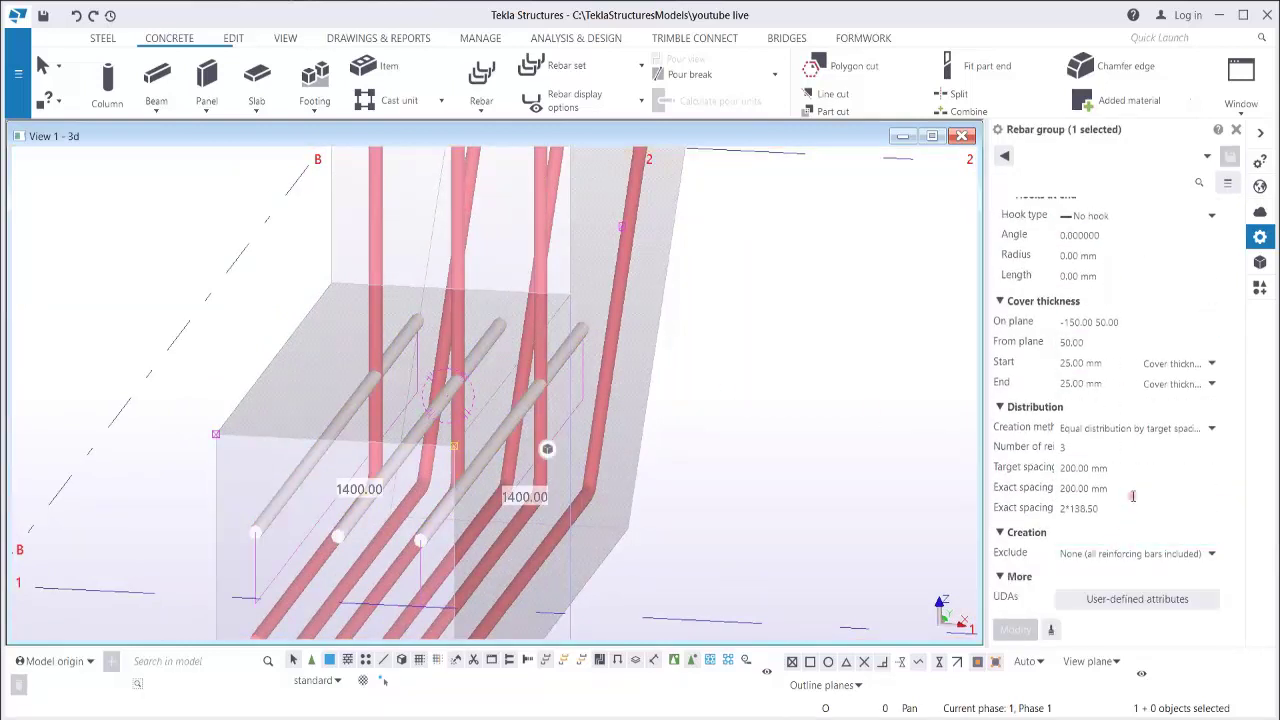
left_click(1137, 430)
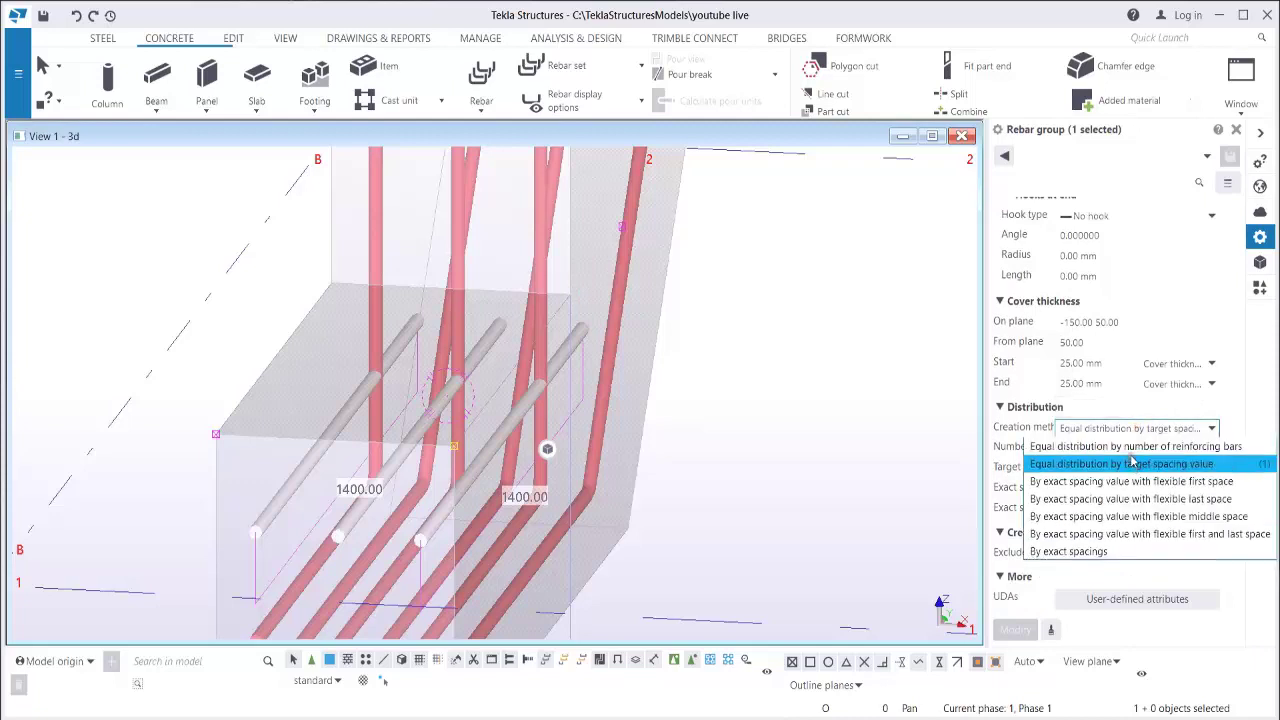
left_click(1135, 446)
double_click(1097, 447)
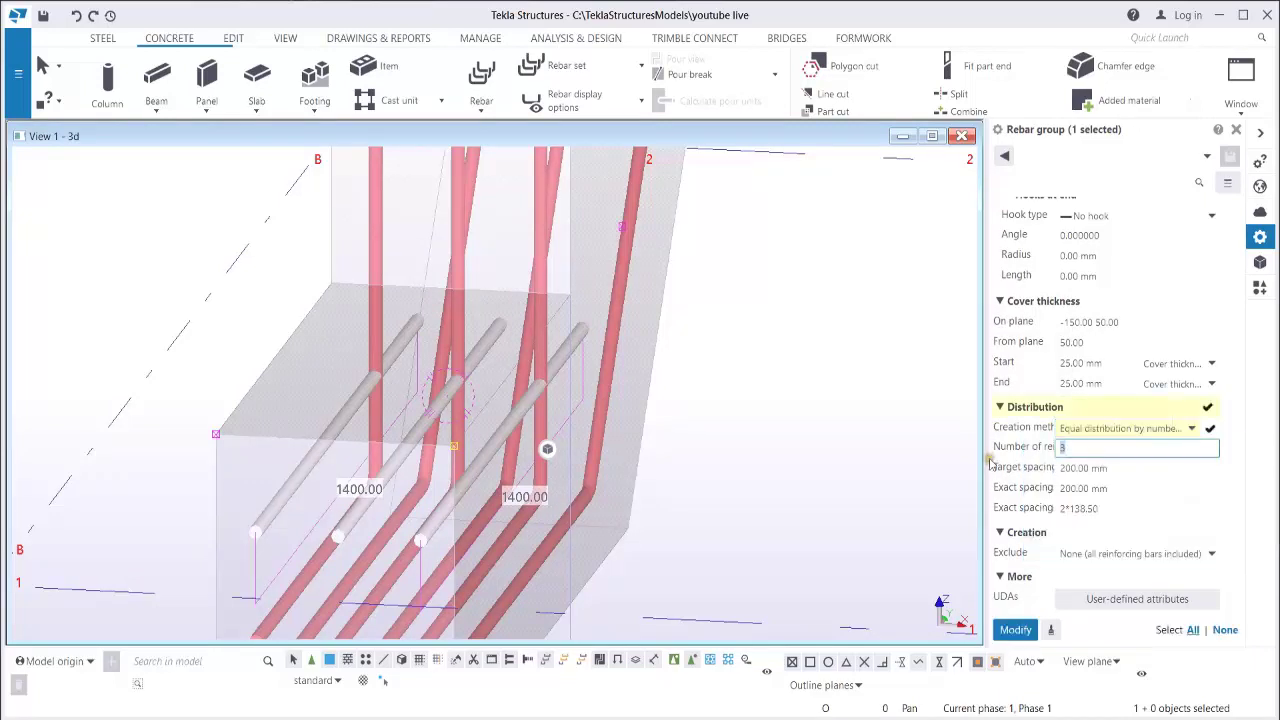
left_click(1015, 629)
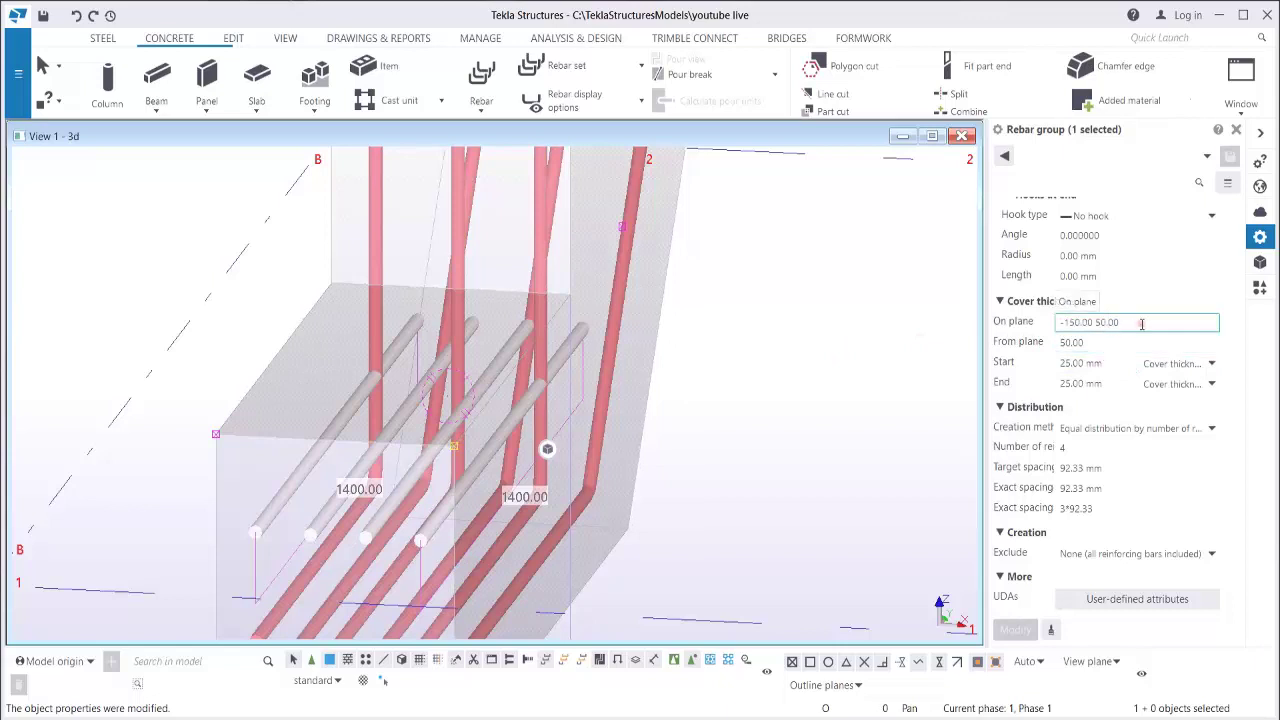
Set the straight bar group's from-plane cover thickness to 75.
left_click_drag(1115, 342, 1012, 366)
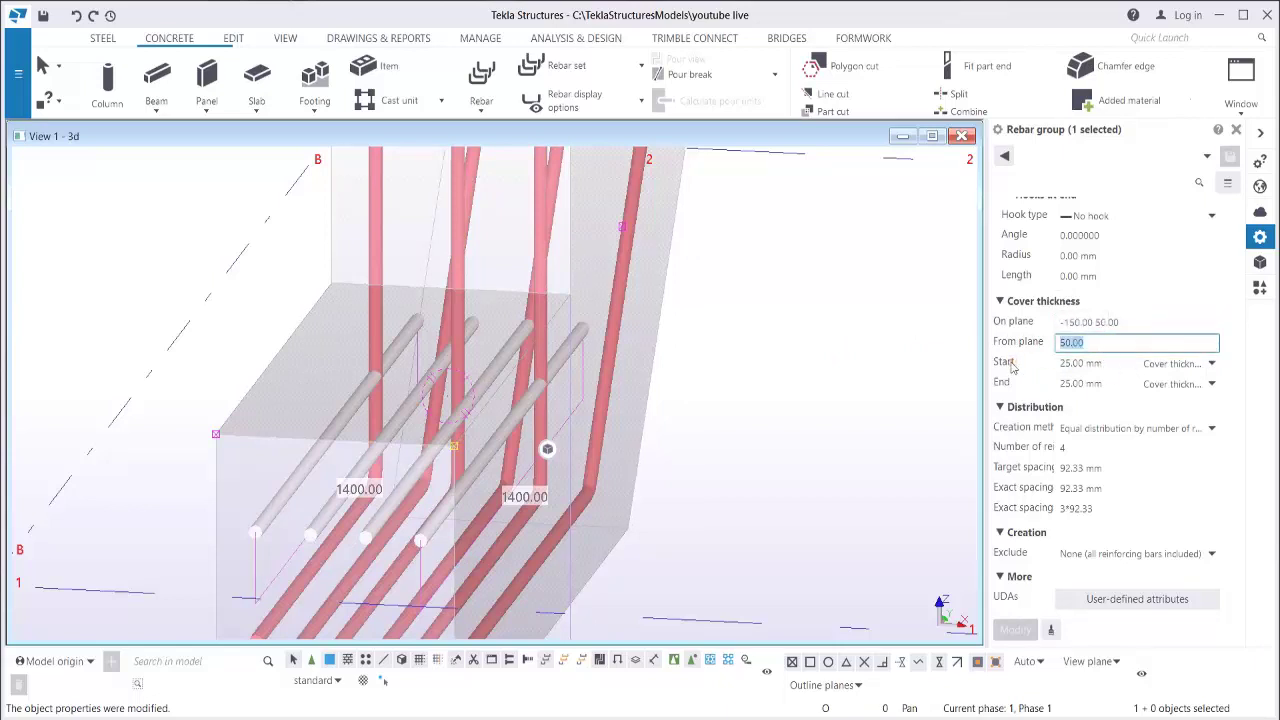
type("75")
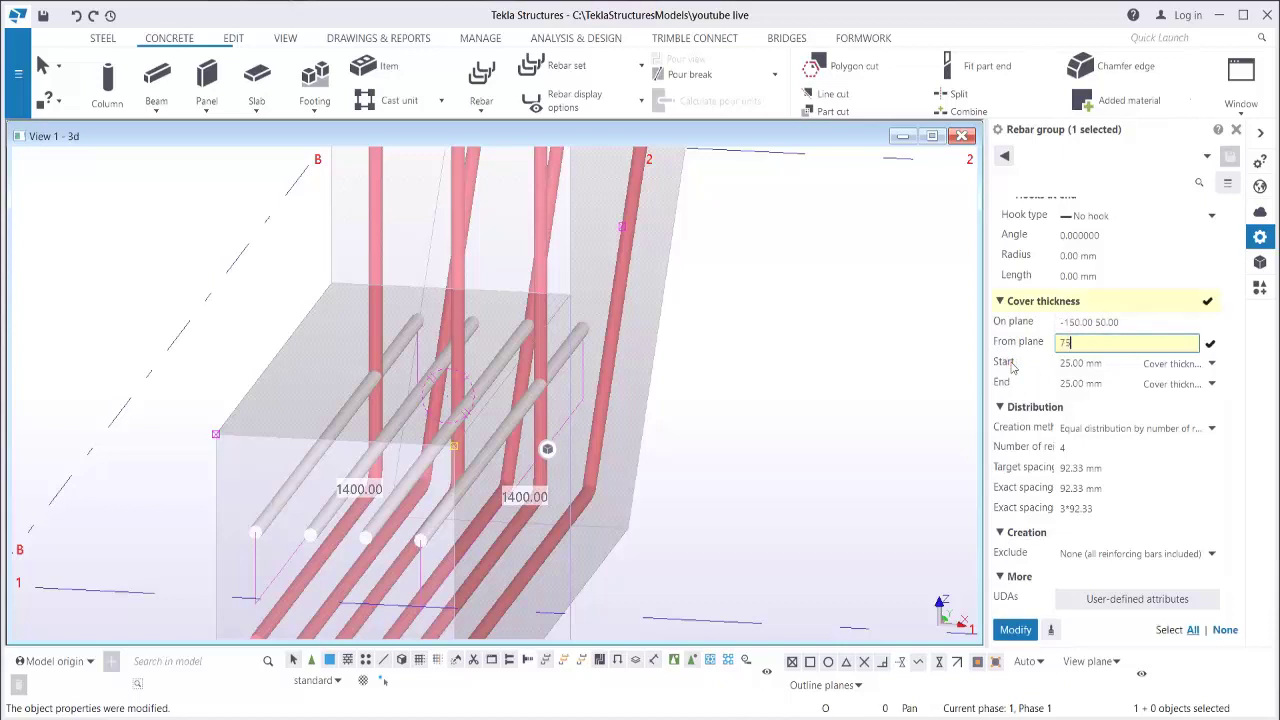
left_click(1012, 630)
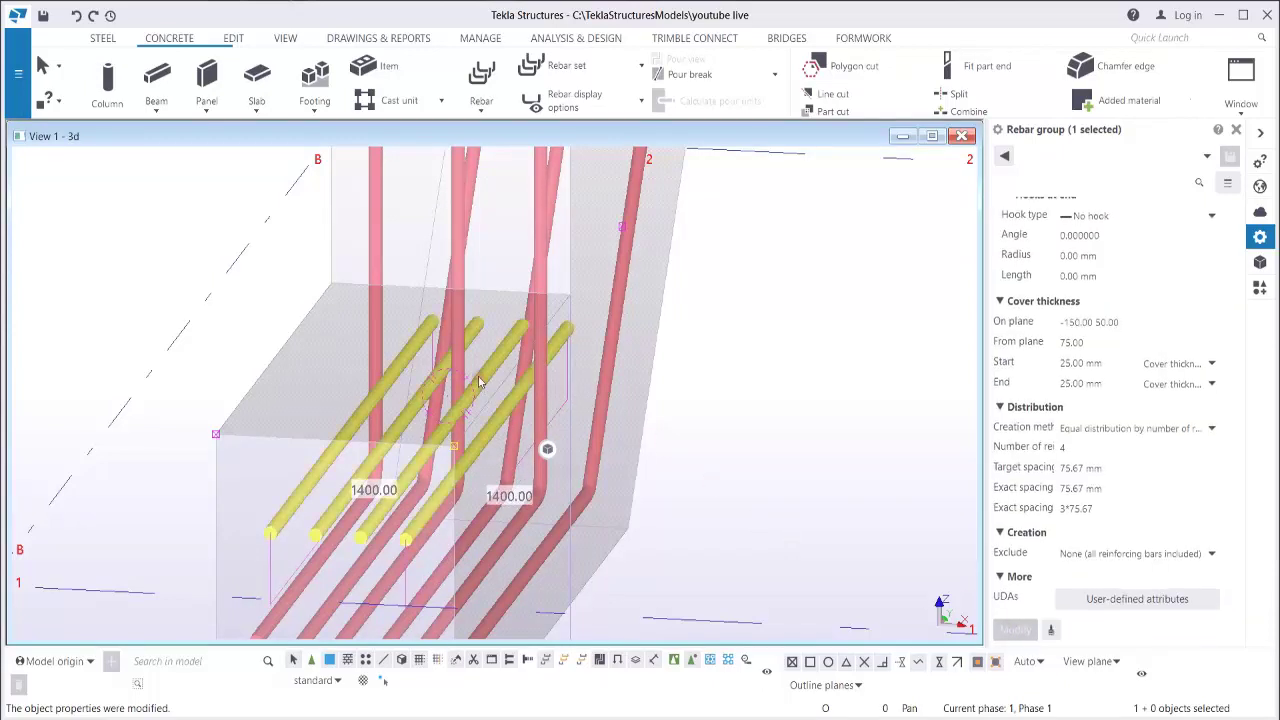
Replace the straight bar group's on-plane cover thickness values with -50.
scroll(481, 388, "up", 1)
middle_click_drag(486, 394, 630, 369, "ctrl")
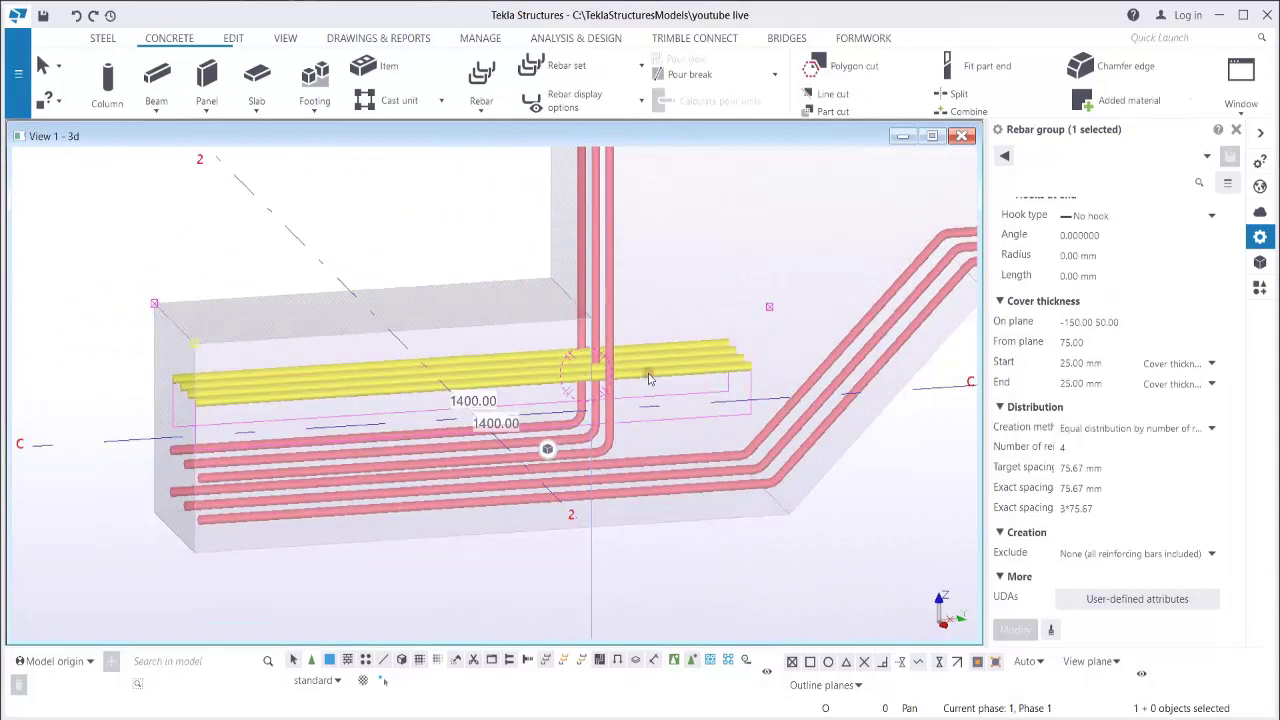
left_click_drag(1111, 332, 1049, 345)
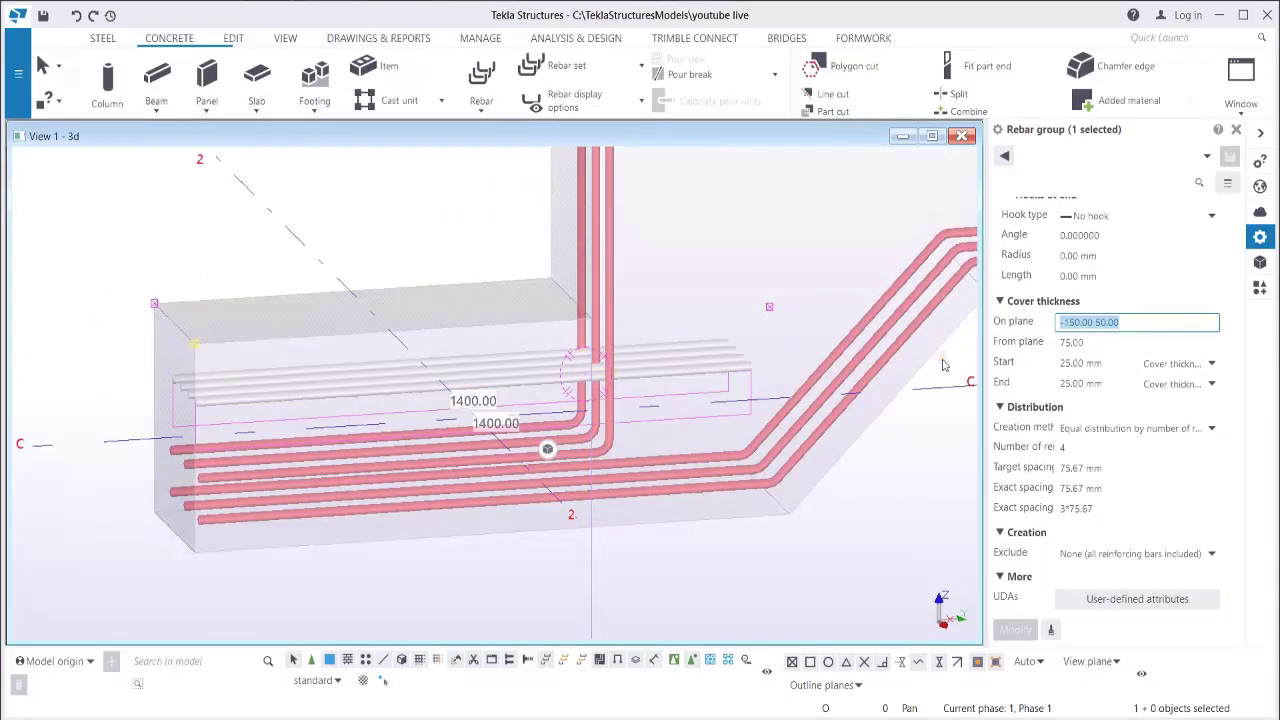
type("50")
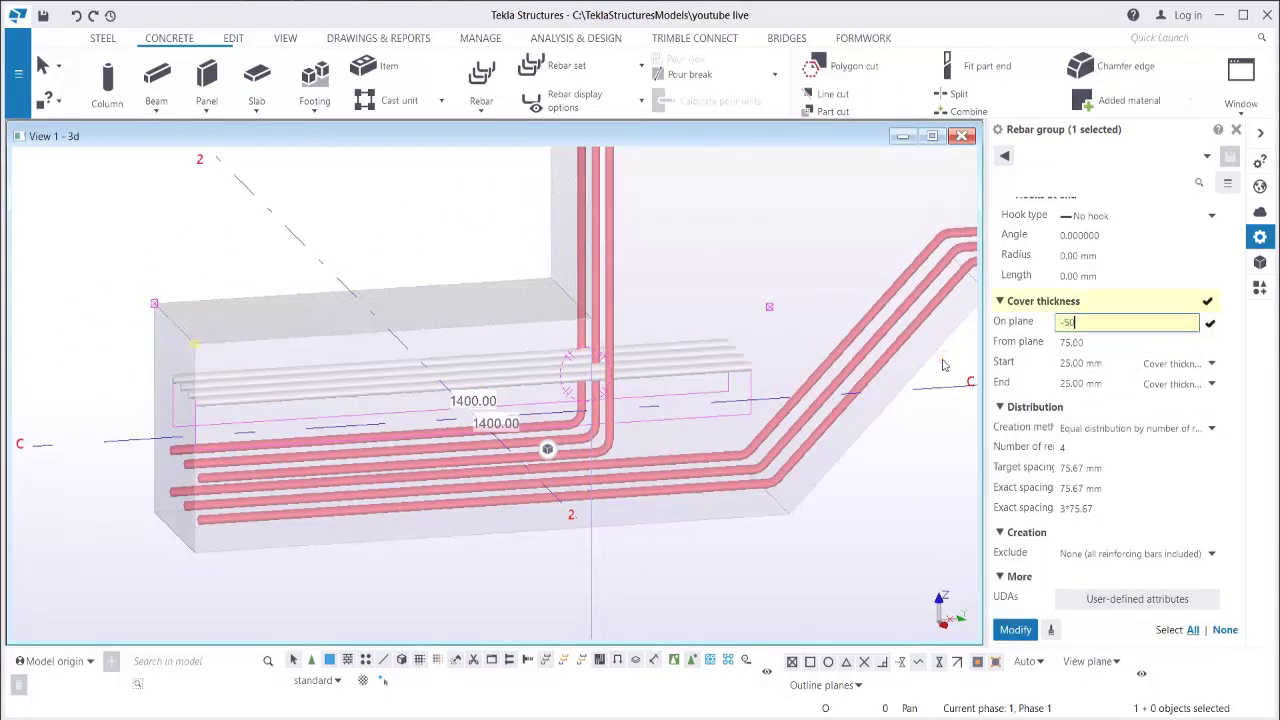
key("Return")
Examine the straight top bars in the low step against the other bar groups, and clear the selection.
scroll(484, 414, "down", 2)
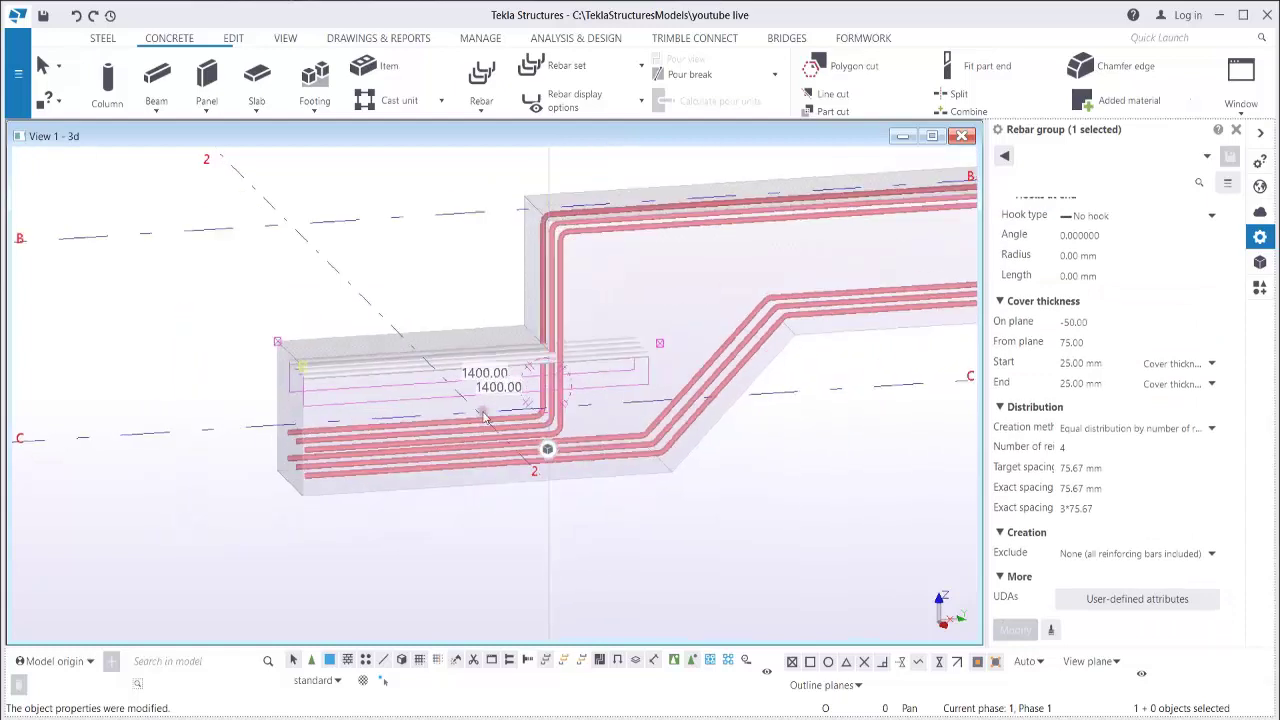
middle_click_drag(570, 401, 541, 375, "ctrl")
key("ctrl+p")
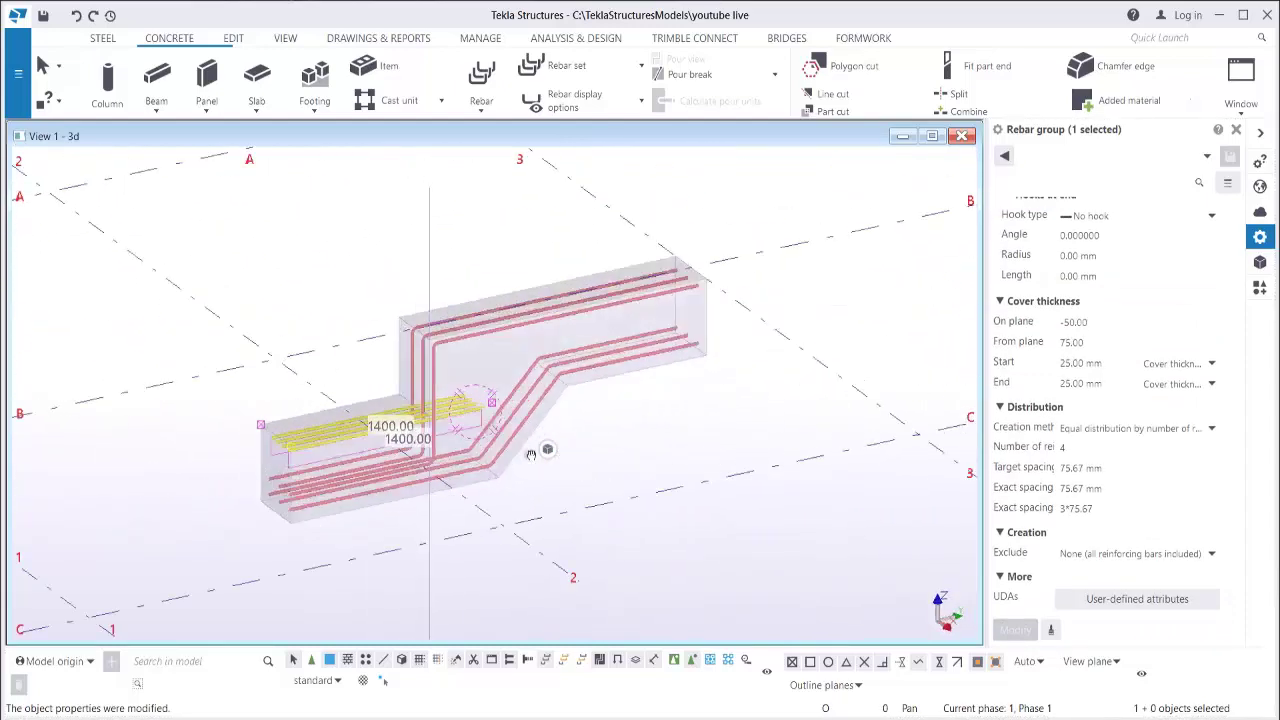
scroll(502, 423, "up", 5)
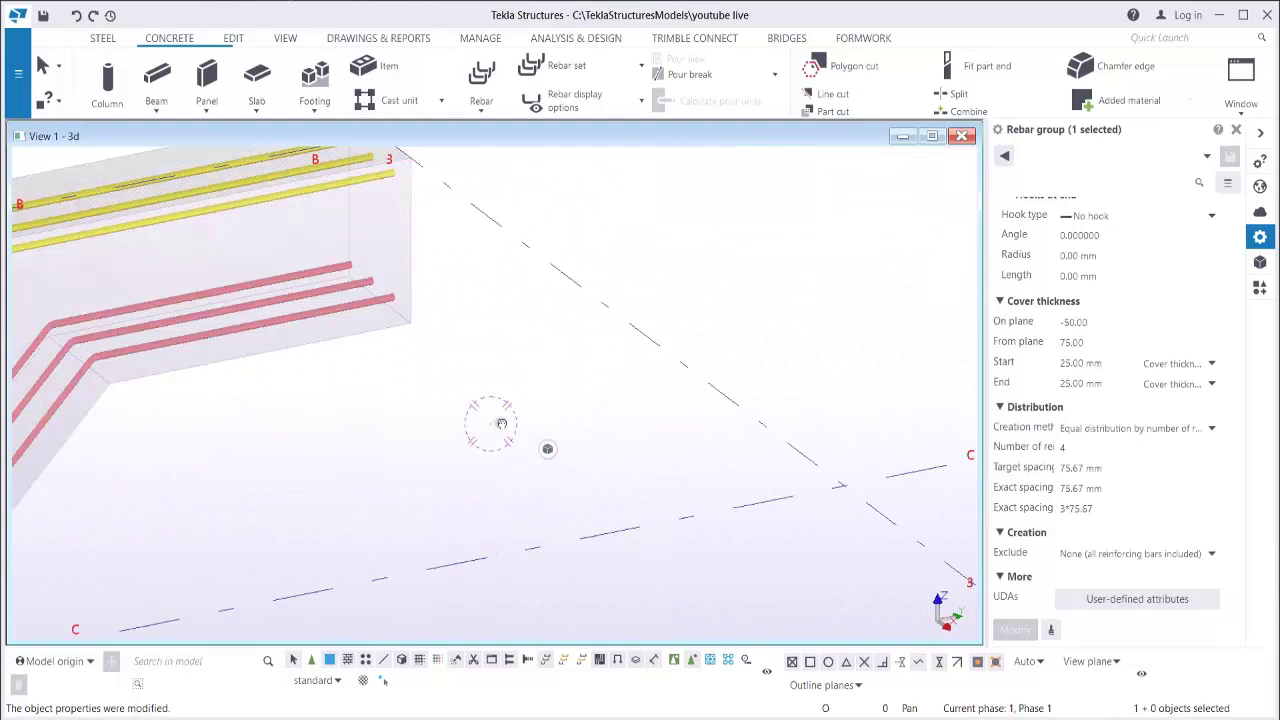
middle_click_drag(502, 423, 774, 489)
scroll(507, 432, "down", 4)
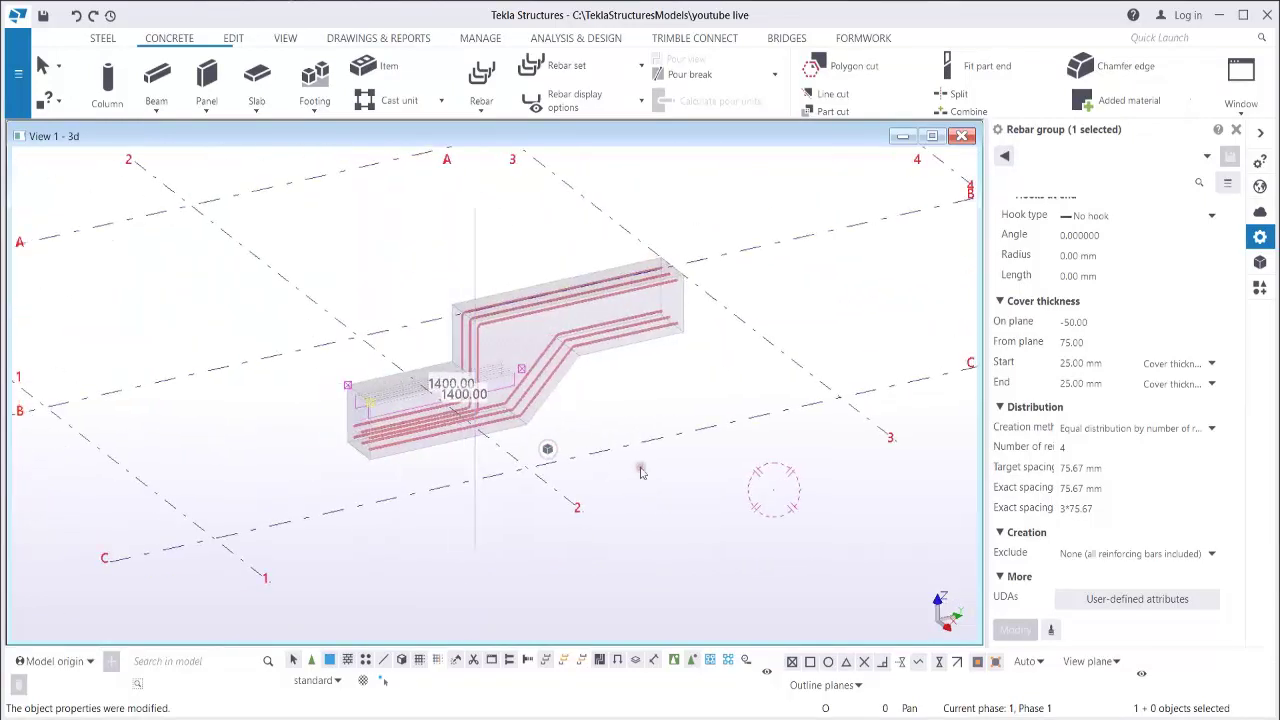
scroll(492, 399, "up", 4)
middle_click_drag(492, 399, 517, 389, "ctrl")
middle_click_drag(363, 440, 606, 397)
left_click(801, 385)
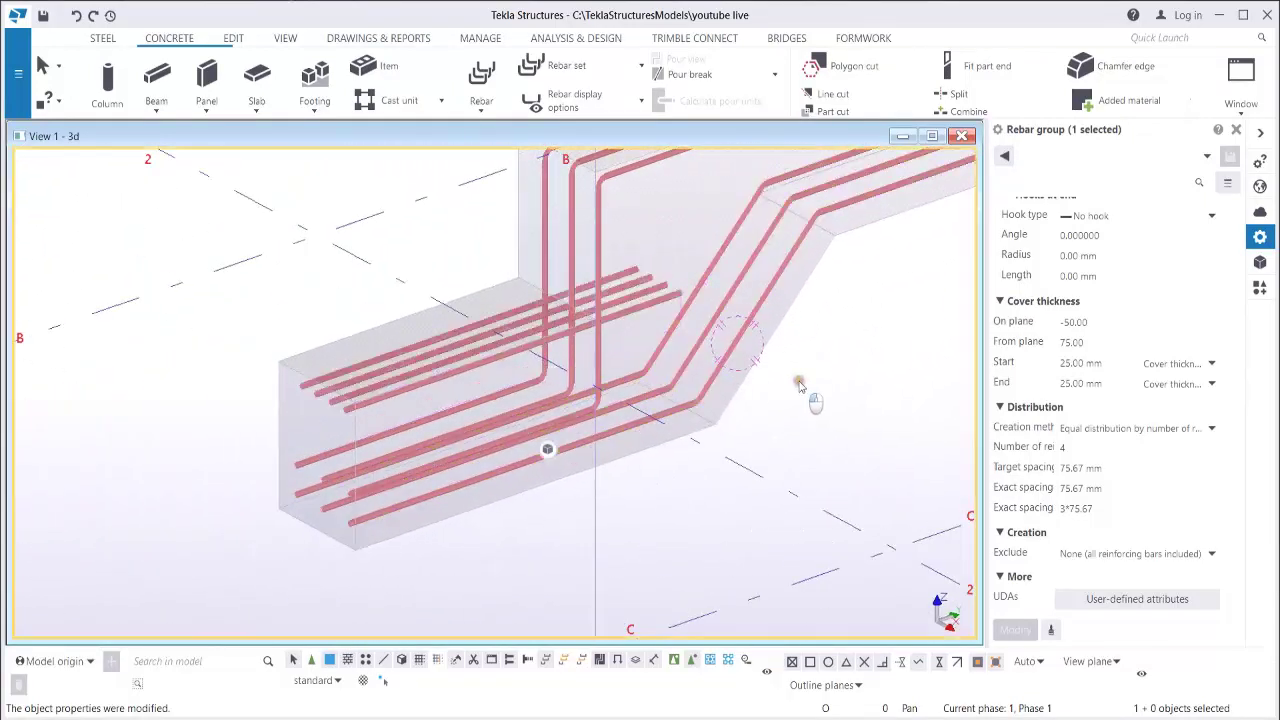
Start another bar group and name it LINKS.
left_click(481, 100)
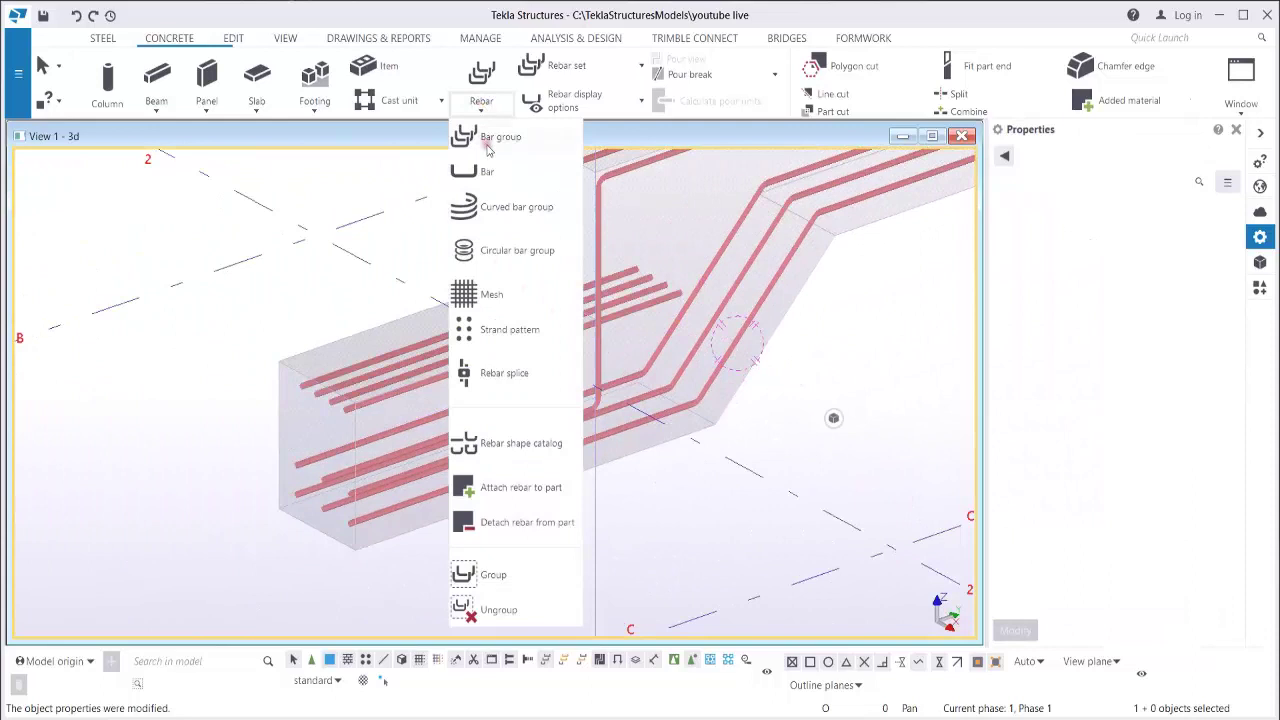
left_click(488, 142)
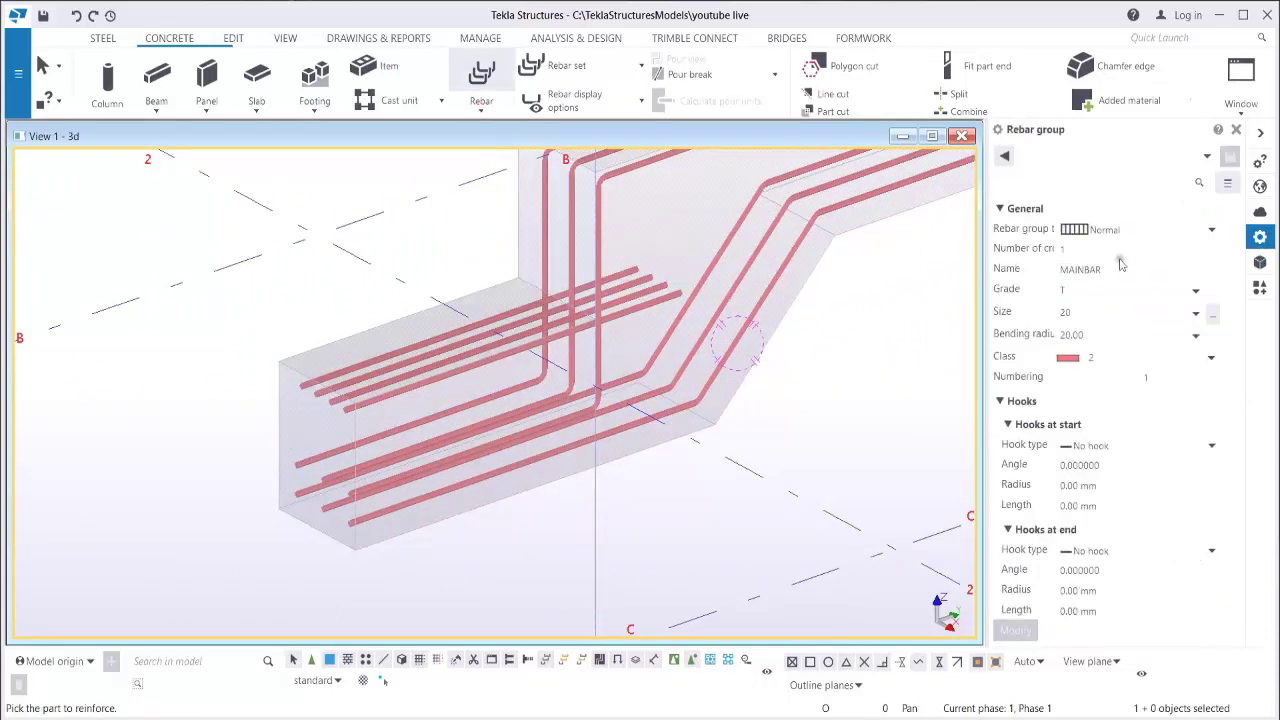
left_click(1125, 269)
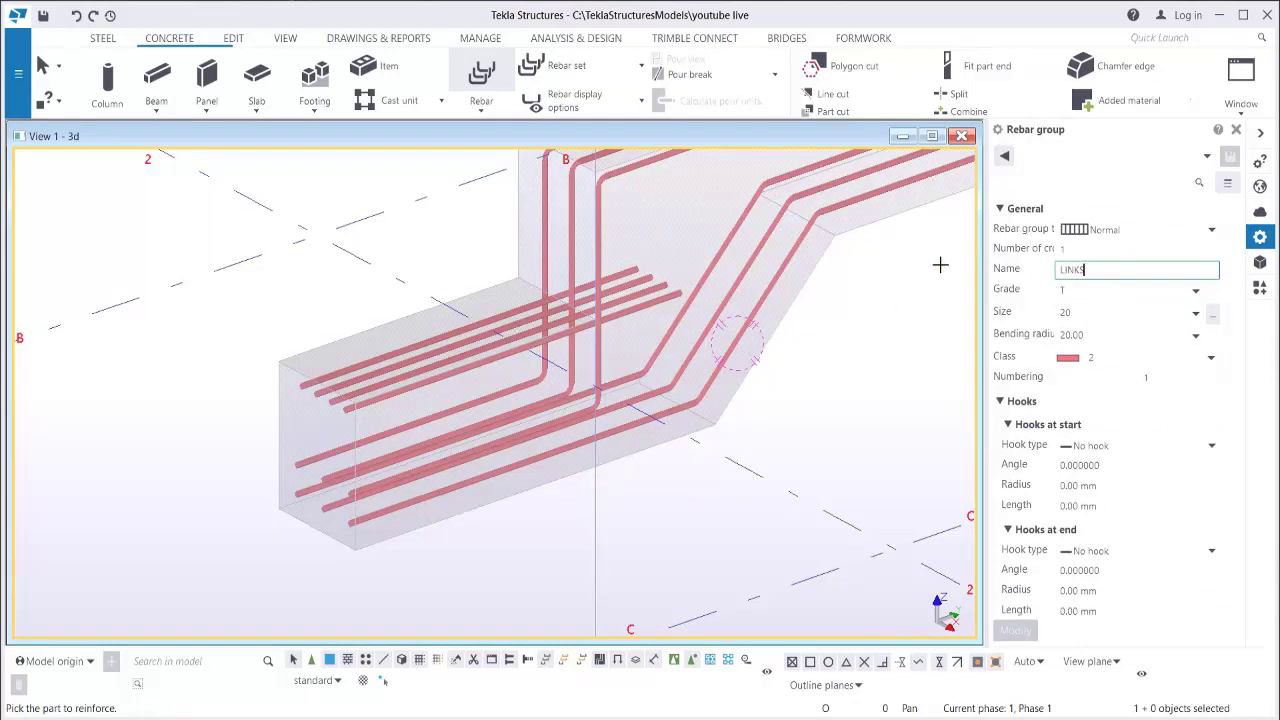
Set the links' bar size to 10 and their class to 3.
left_click(1194, 314)
left_click(1110, 364)
left_click(1112, 357)
scroll(1083, 410, "up", 2)
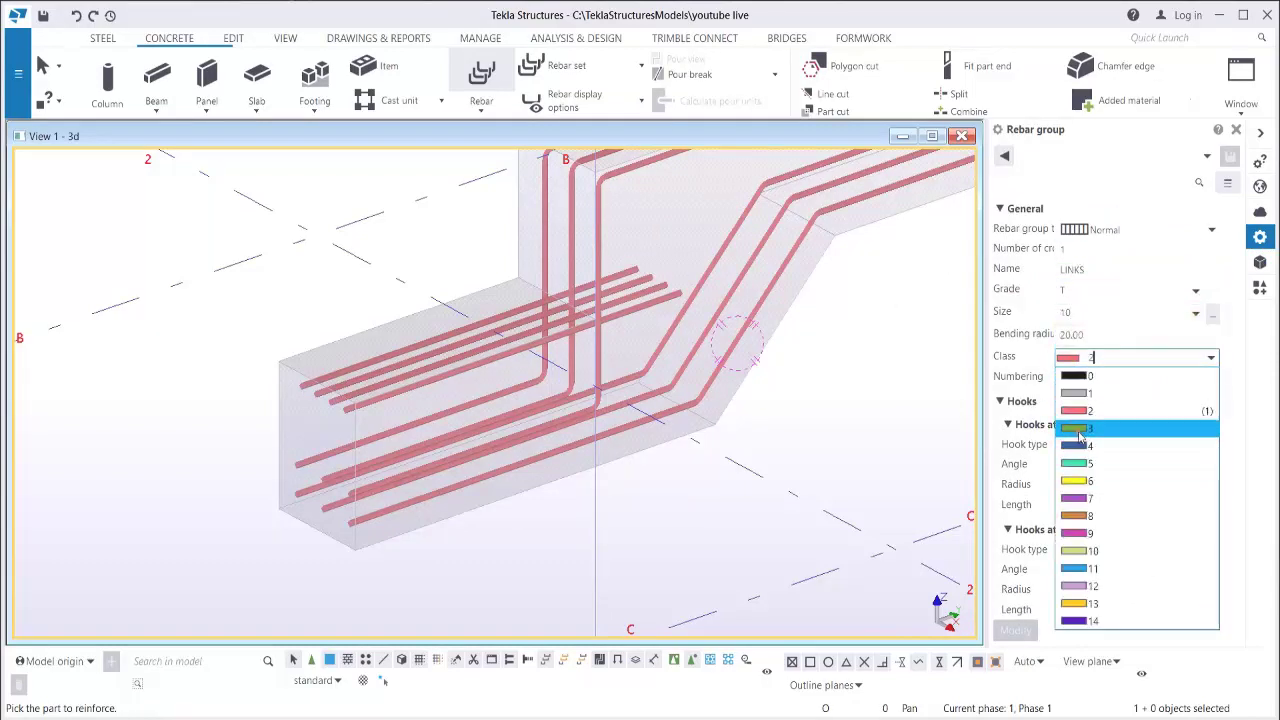
left_click(1082, 440)
Give the links standard 90-degree hooks at both the start and the end.
left_click(1106, 447)
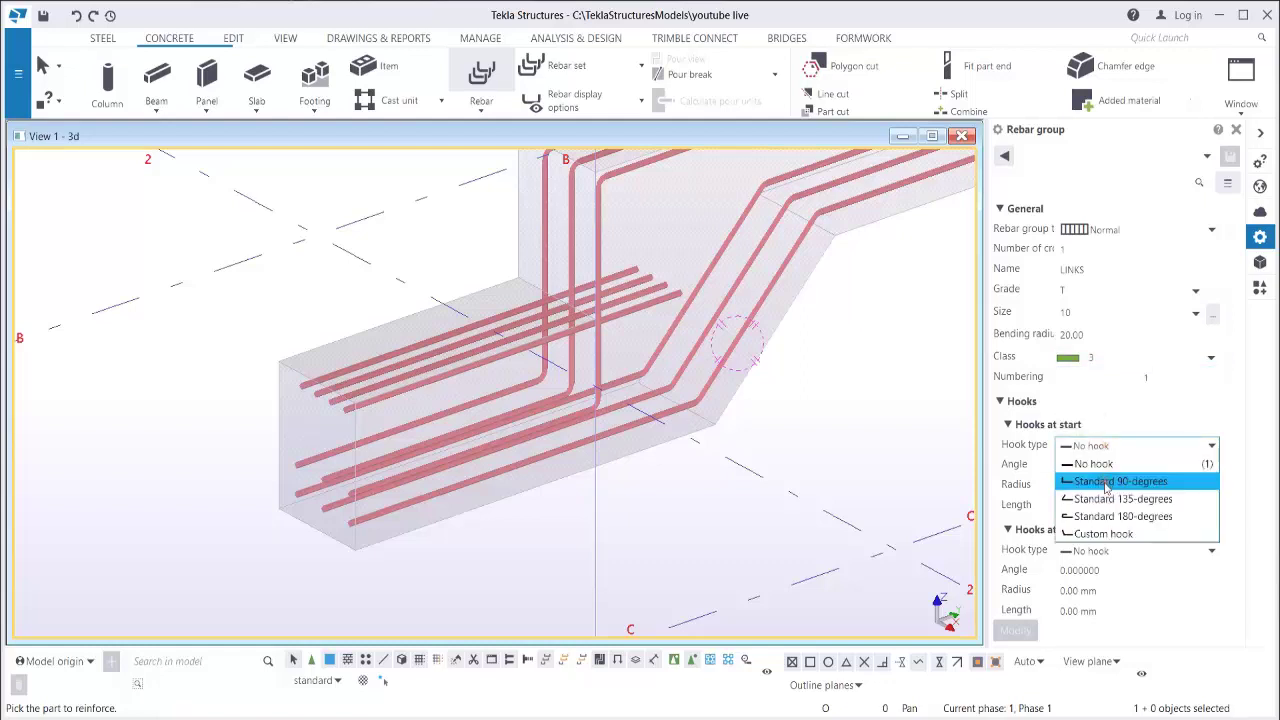
left_click(1104, 476)
left_click(1086, 550)
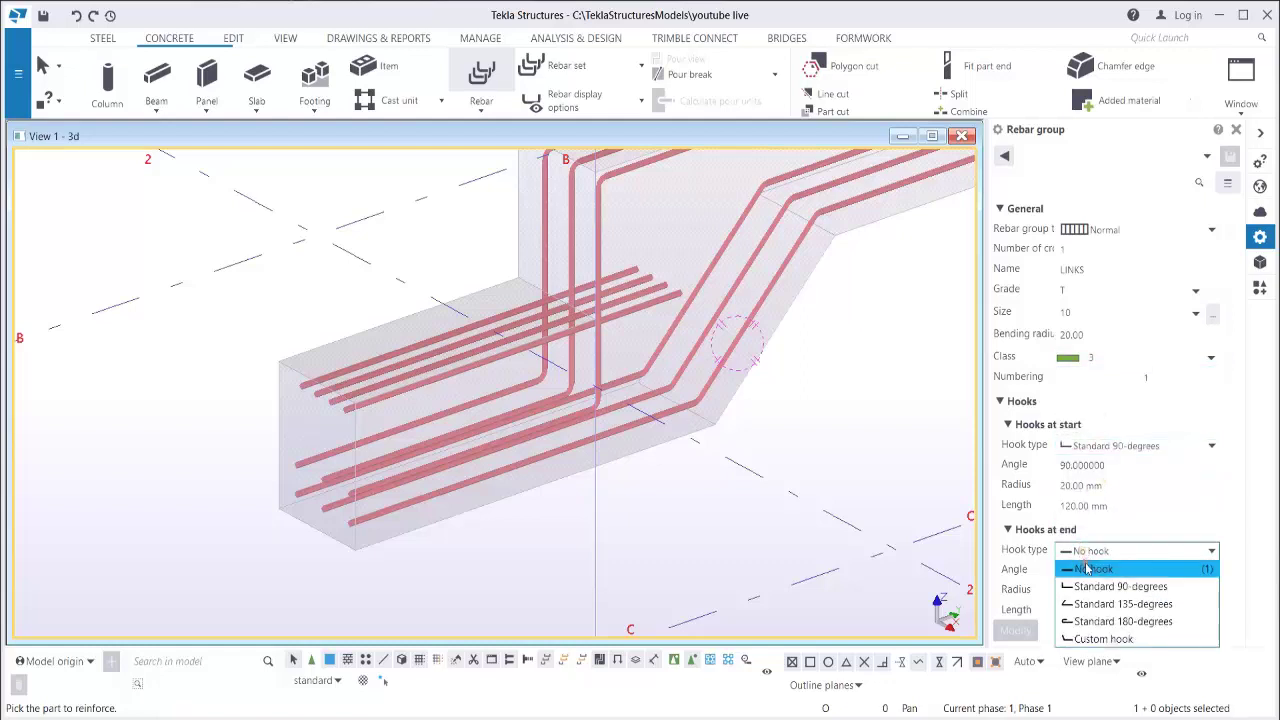
left_click(1105, 586)
Set the links' cover thickness to 35 on plane, 50 from plane and 35 at both ends, distributed equally by a target spacing of 150.
scroll(1095, 470, "down", 6)
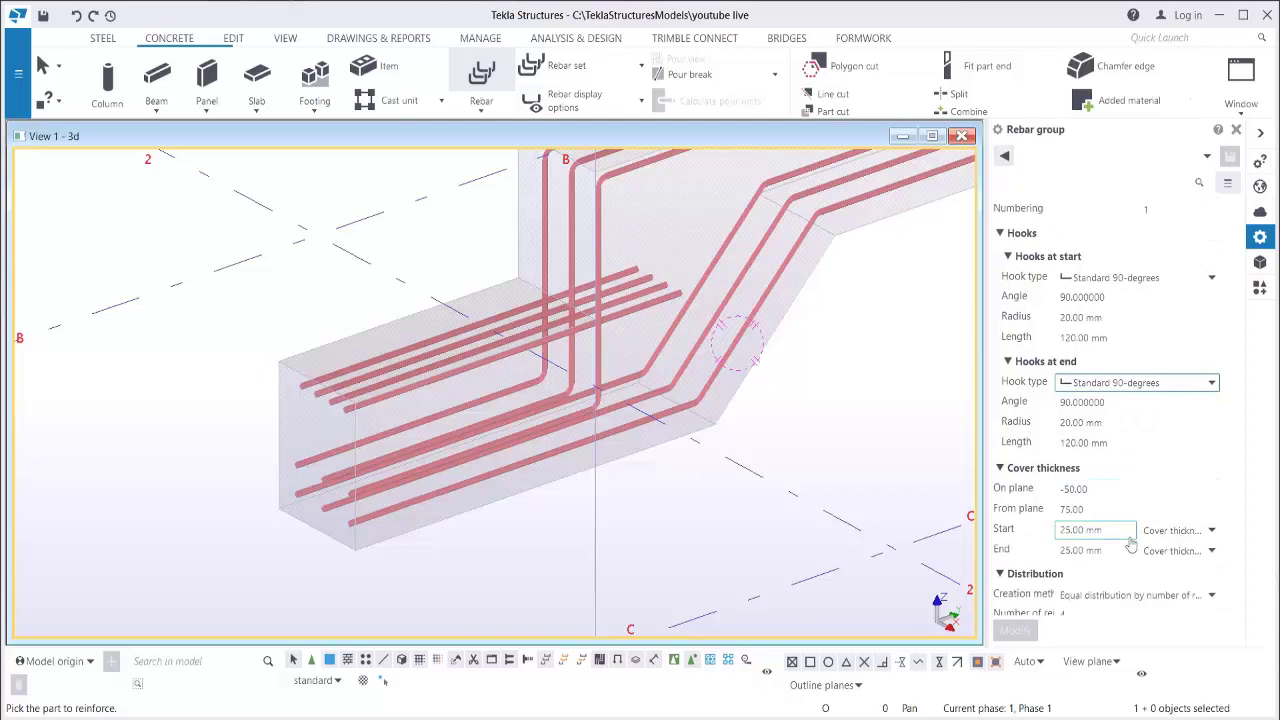
left_click(1100, 405)
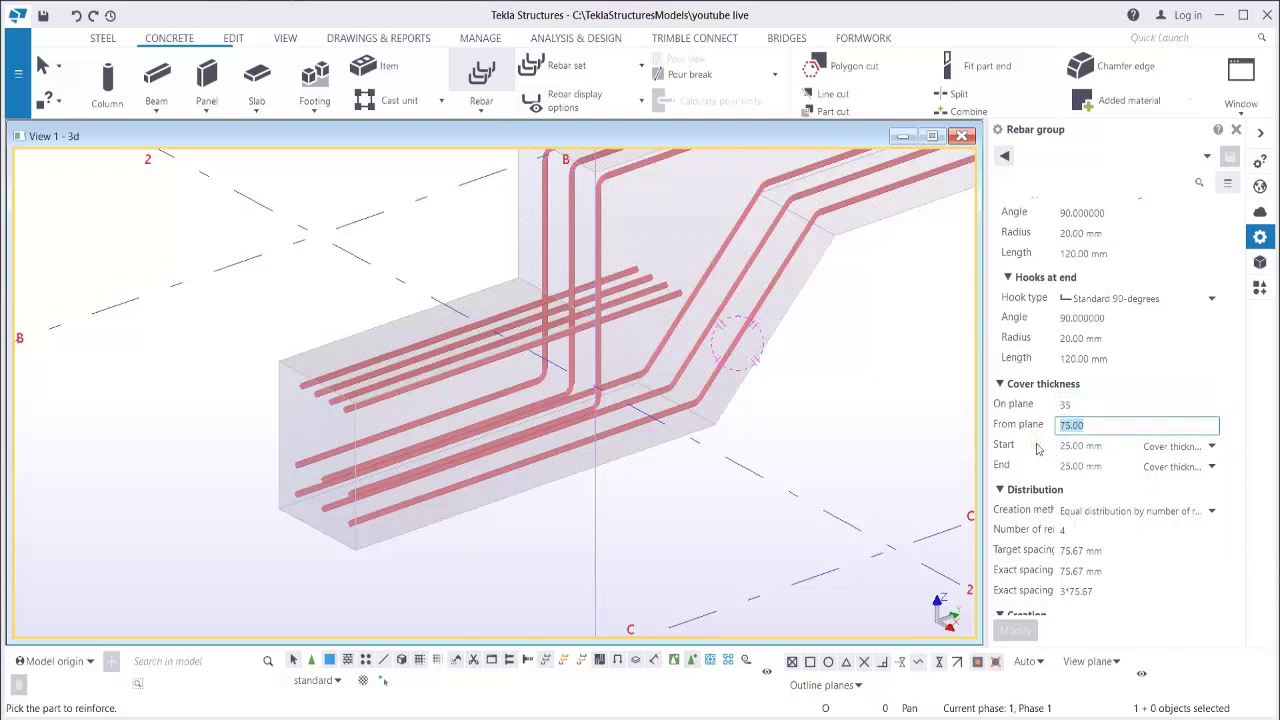
left_click(1117, 448)
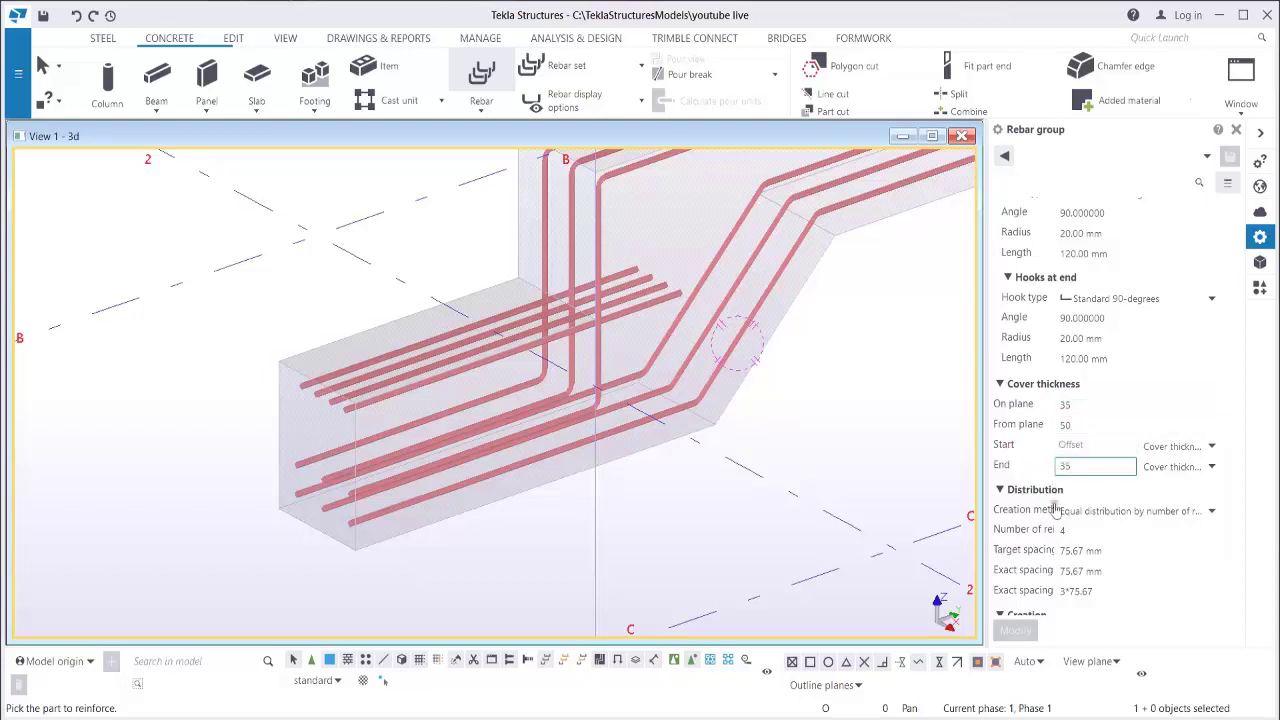
left_click(1117, 511)
left_click(1114, 549)
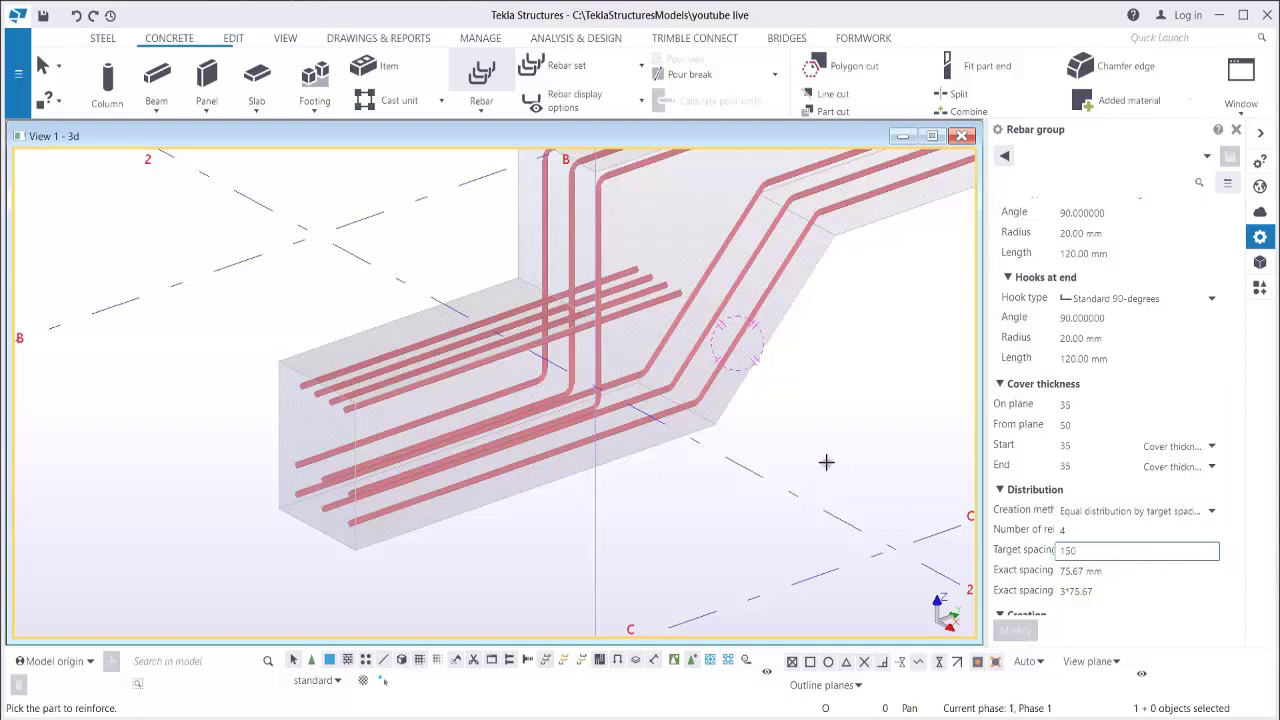
Place the links around the low step's end-face corners and distribute them along its top edge up to the vertical face.
scroll(323, 380, "up", 3)
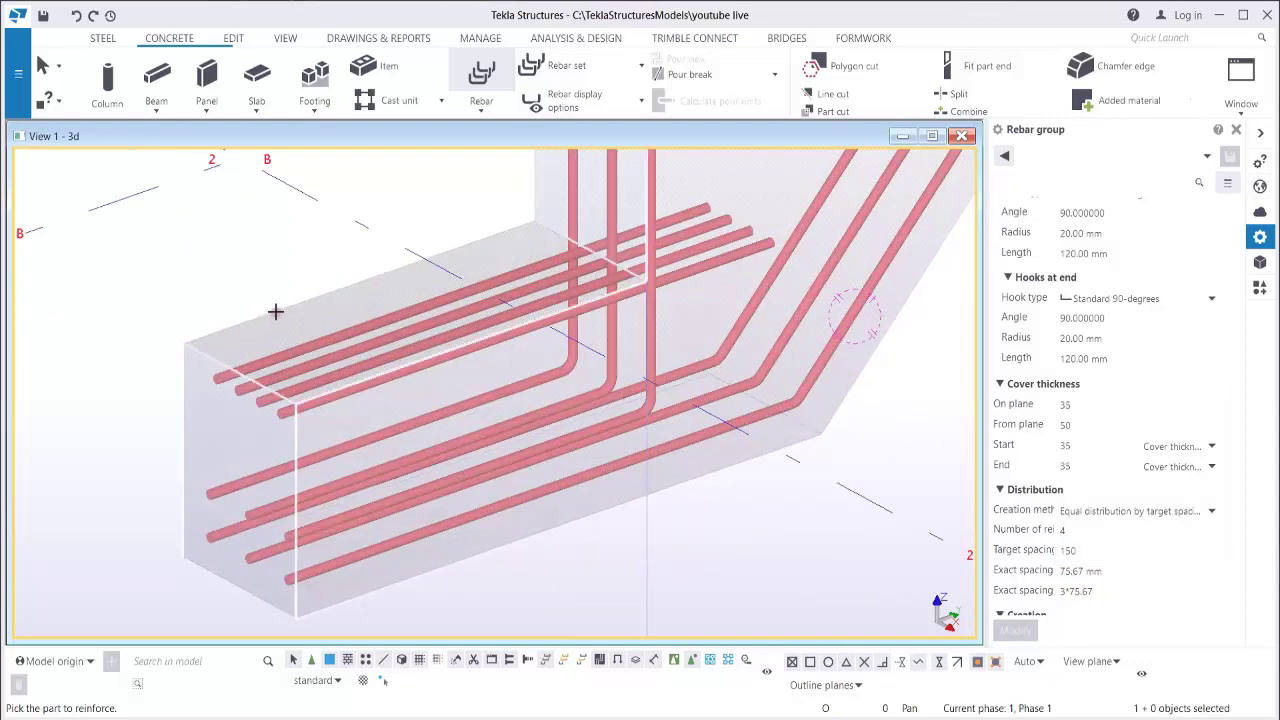
left_click(275, 312)
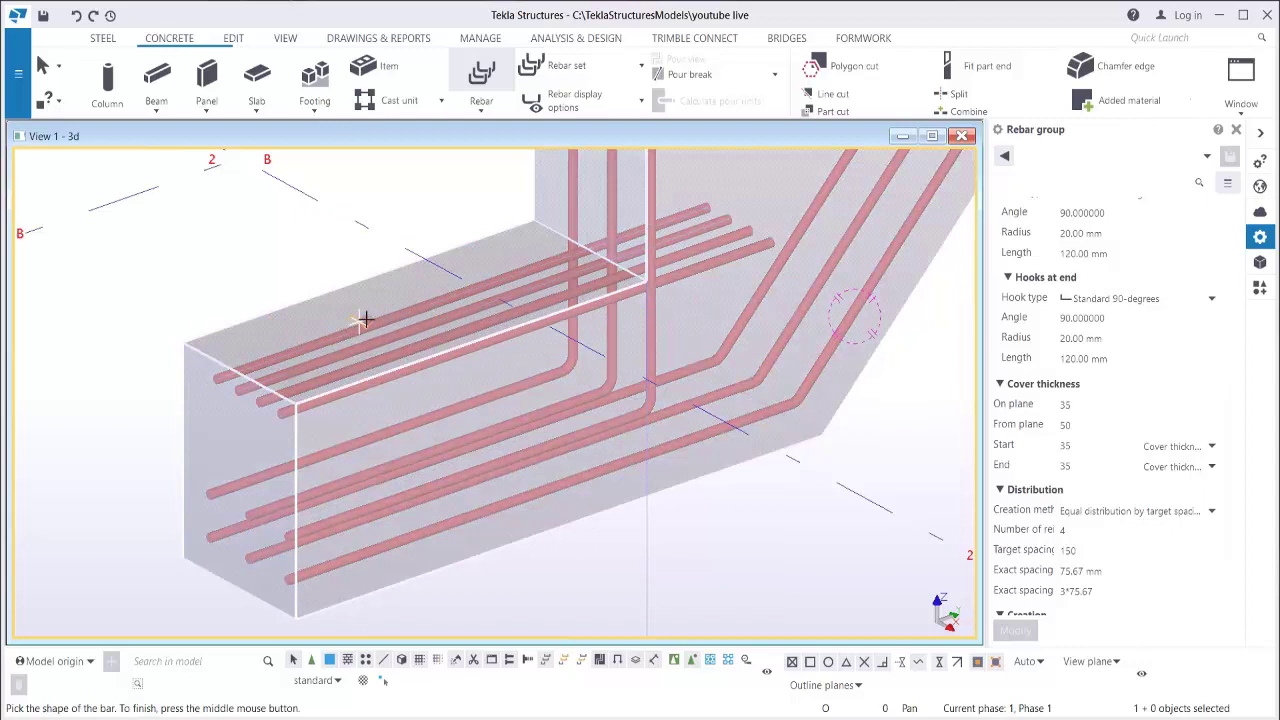
left_click(186, 340)
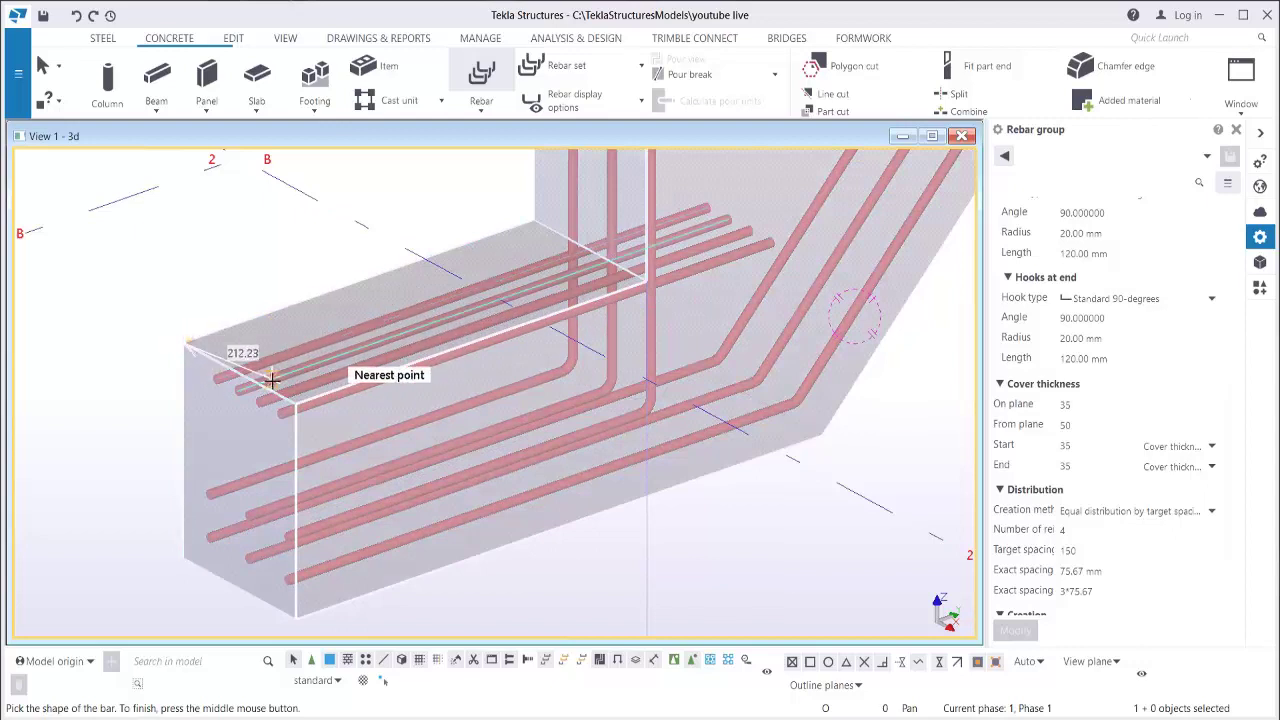
left_click(289, 400)
left_click(296, 617)
left_click(181, 555)
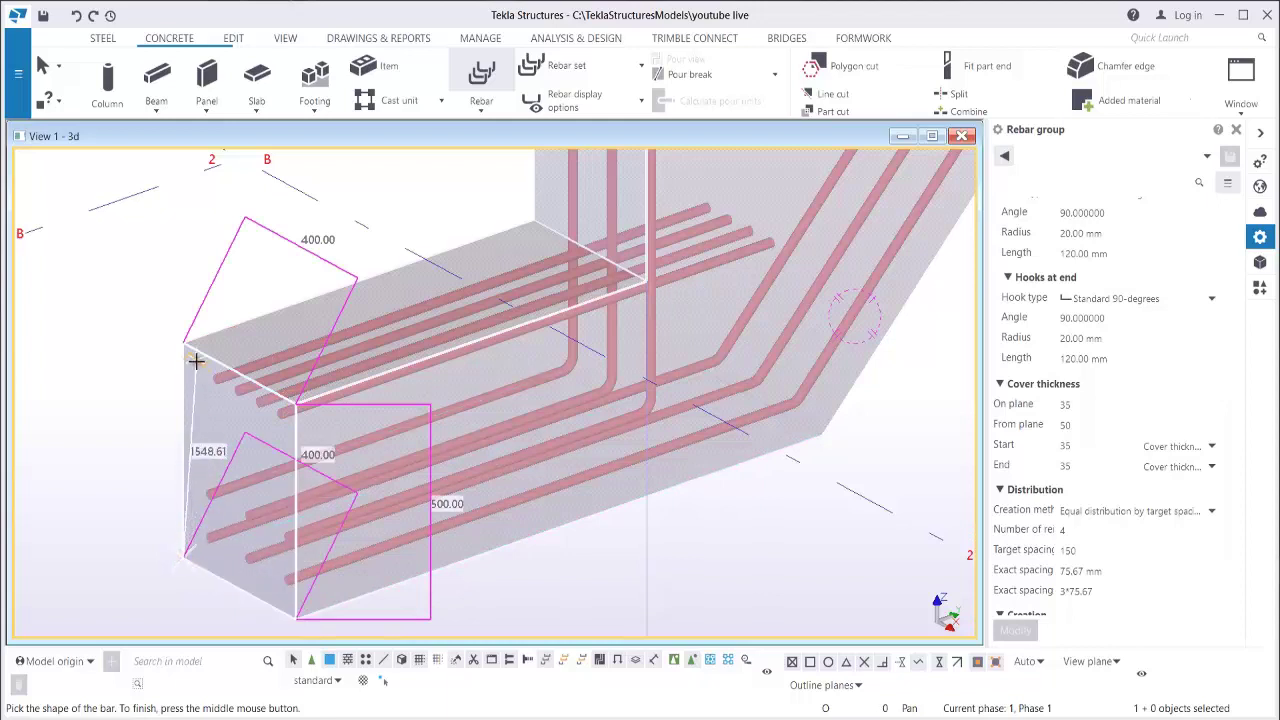
middle_click(217, 287)
left_click(296, 405)
left_click(645, 280)
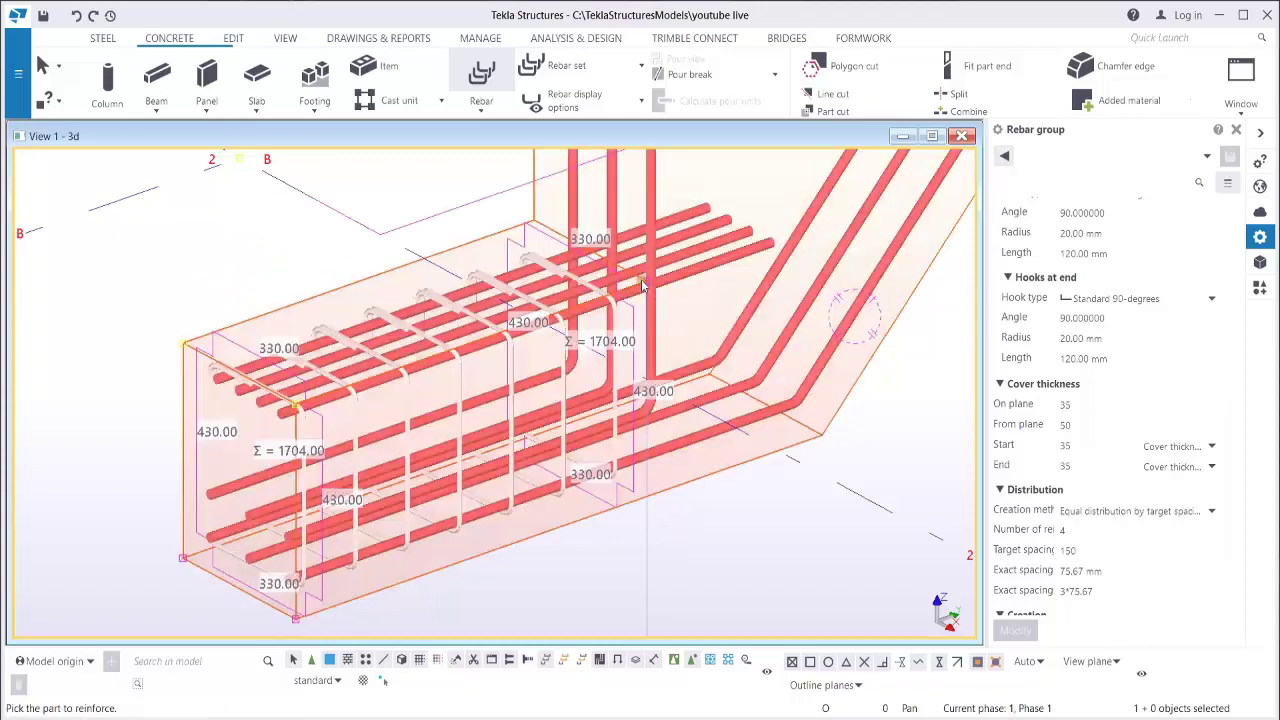
left_click(380, 222)
Examine the new links in the low step against the main bars and the rest of the beam.
scroll(383, 415, "up", 4)
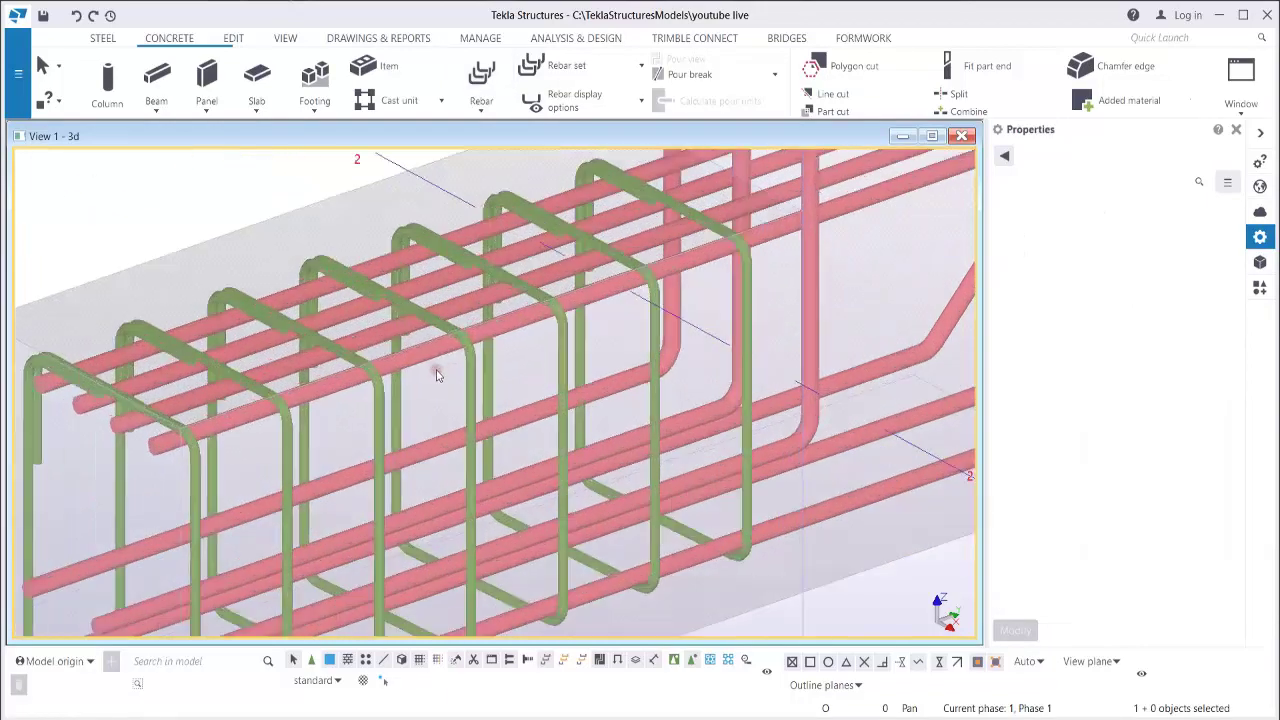
mouse_move(383, 415)
middle_mouse_down("ctrl")
mouse_move(386, 397)
mouse_move(514, 354)
mouse_move(448, 390)
middle_mouse_up("ctrl")
scroll(448, 390, "down", 8)
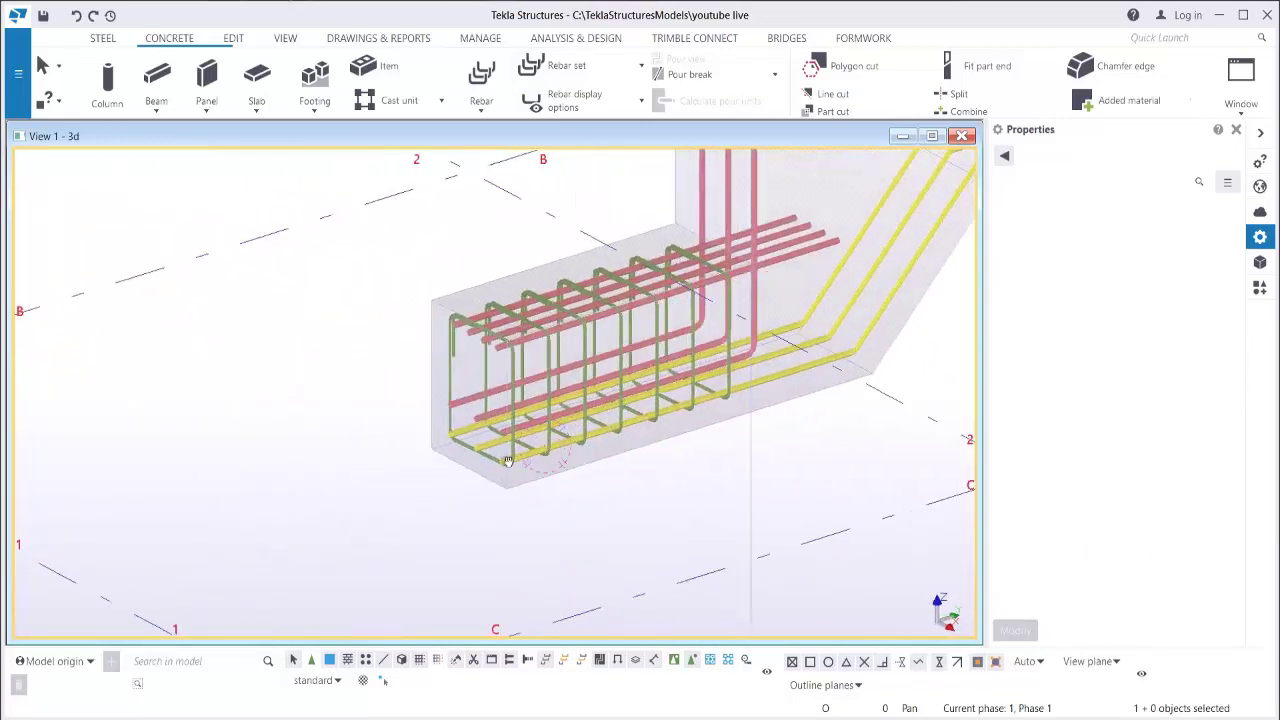
middle_click_drag(494, 521, 466, 491)
scroll(466, 491, "up", 2)
scroll(490, 440, "down", 3)
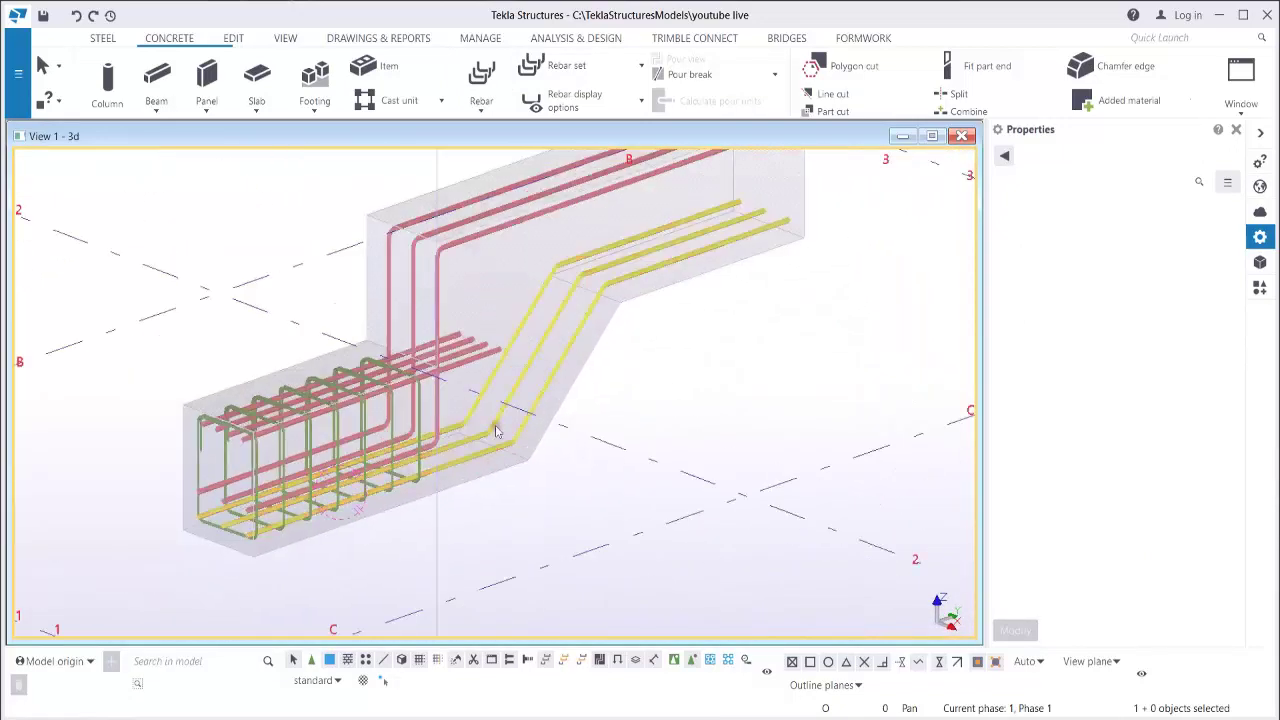
middle_click_drag(497, 431, 481, 501)
left_click(483, 72)
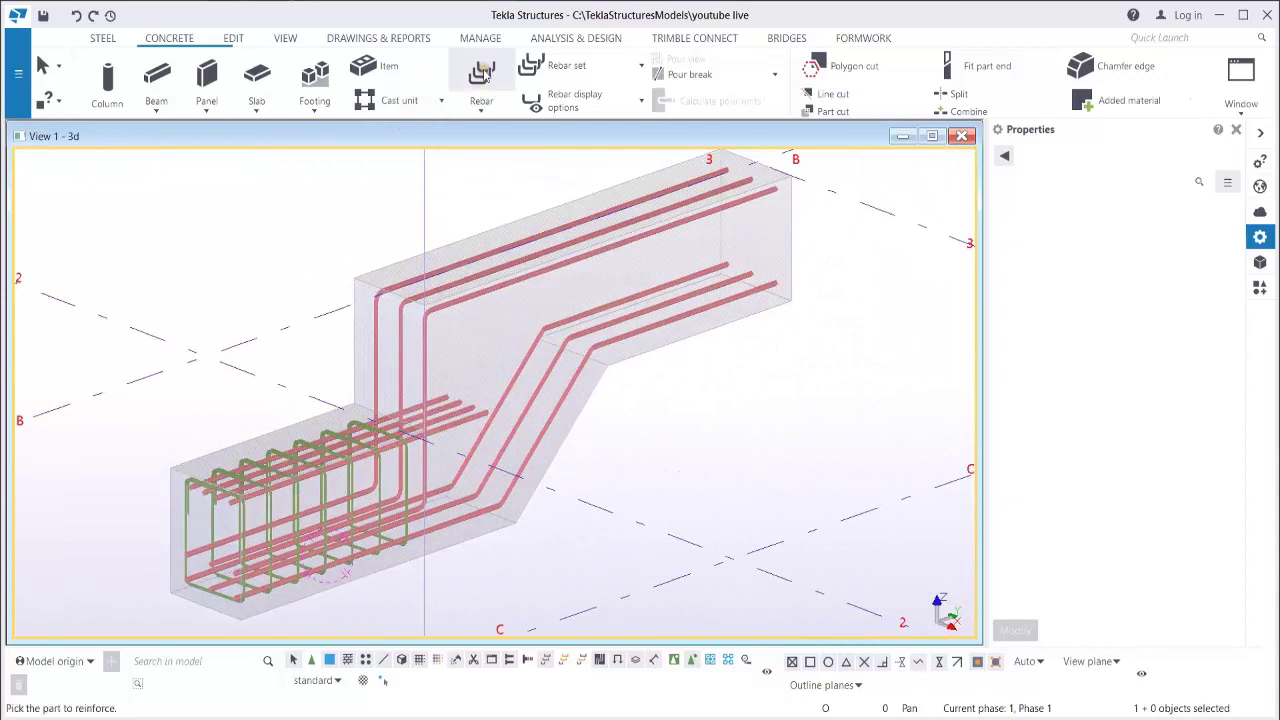
right_click(209, 219)
left_click(232, 225)
Copy the low step's link group 1000 mm along the beam, from the bottom end corner to below the vertical face.
scroll(410, 462, "up", 3)
left_click(411, 462)
right_click(411, 460)
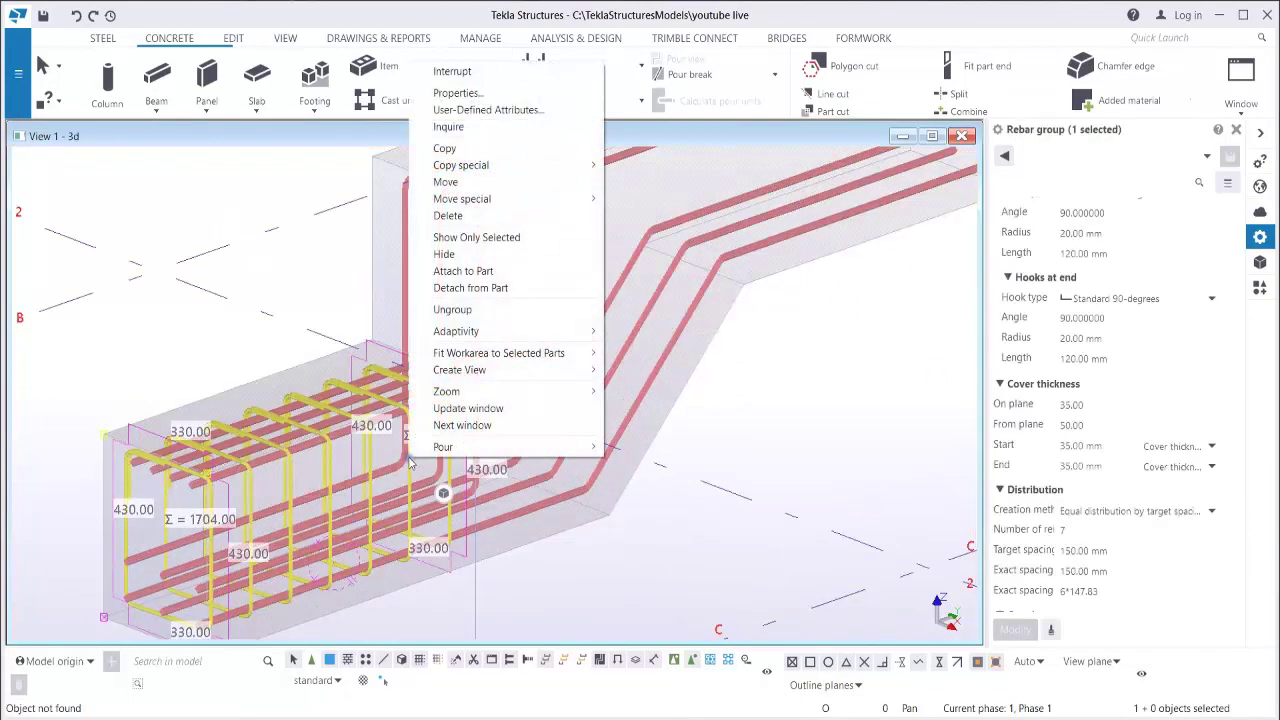
left_click(444, 148)
middle_click_drag(444, 300, 245, 488, "ctrl")
scroll(245, 490, "up", 2)
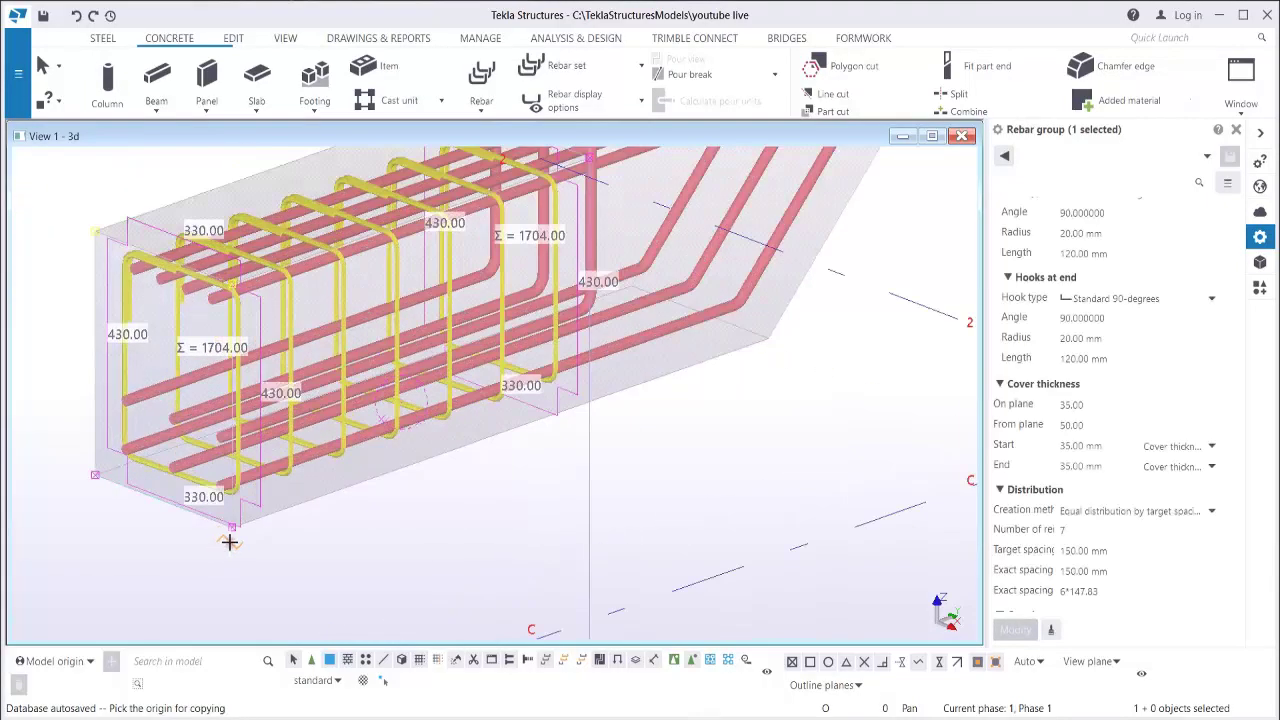
middle_click_drag(540, 472, 500, 543, "ctrl")
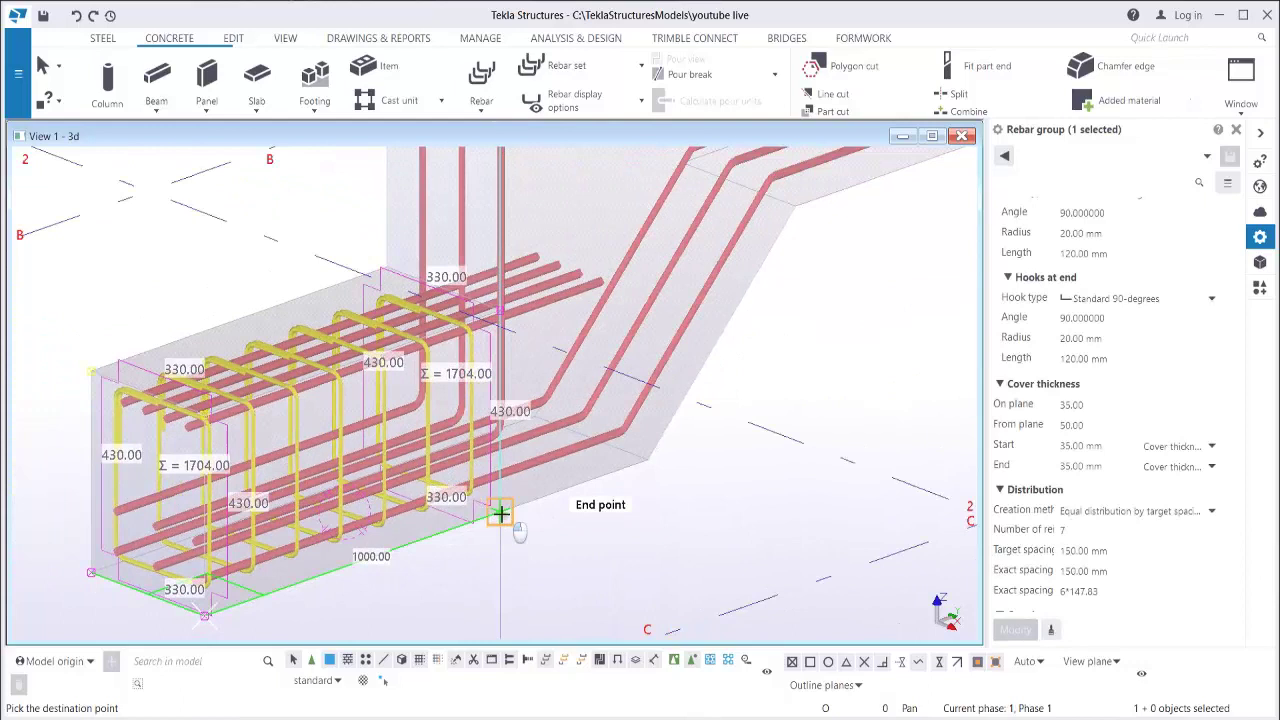
left_click(501, 514)
right_click(638, 396)
left_click(658, 406)
Move the copied link group's far range handle 500 mm back towards the vertical face to shorten the distribution.
middle_click_drag(754, 380, 740, 402)
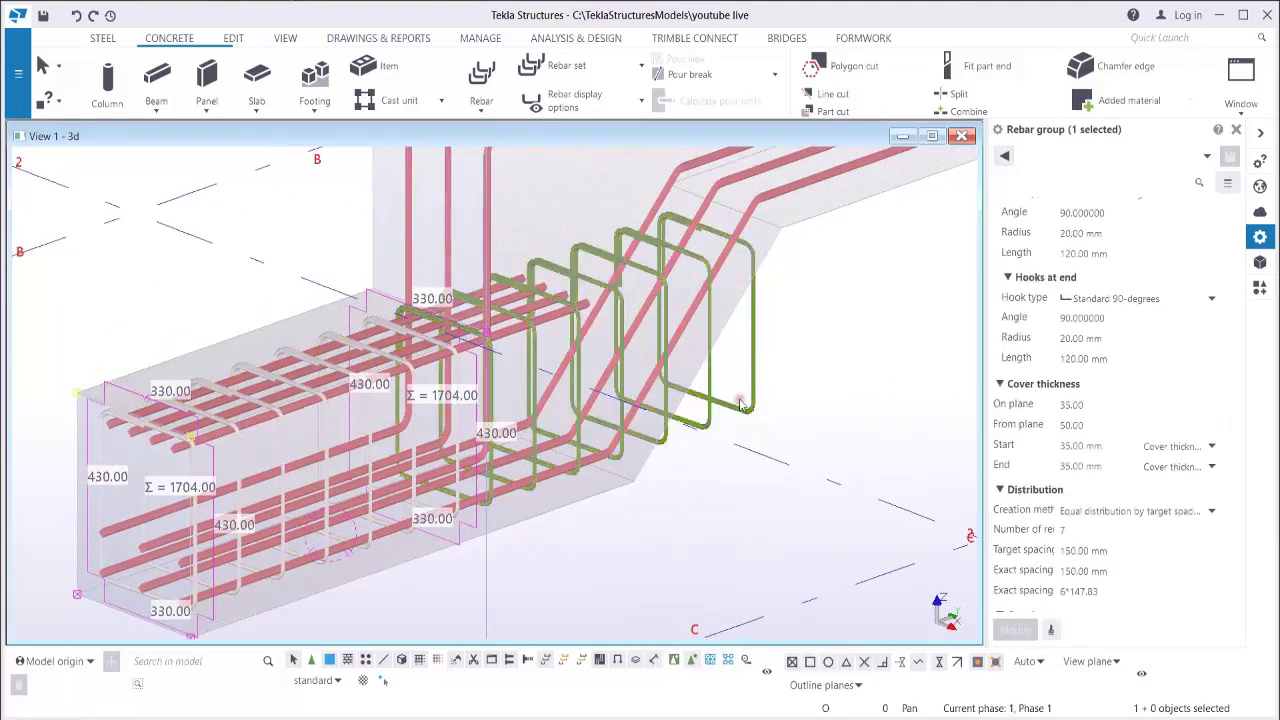
left_click(750, 414)
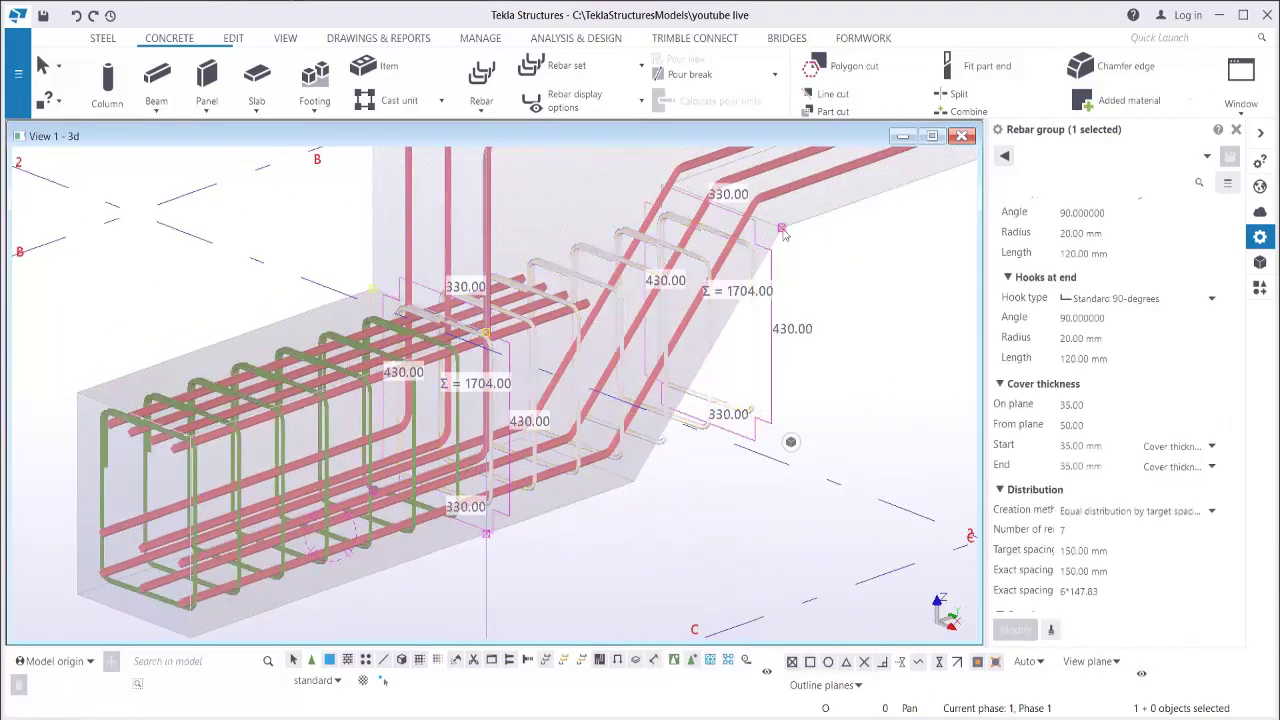
left_click(782, 229)
right_click(784, 232)
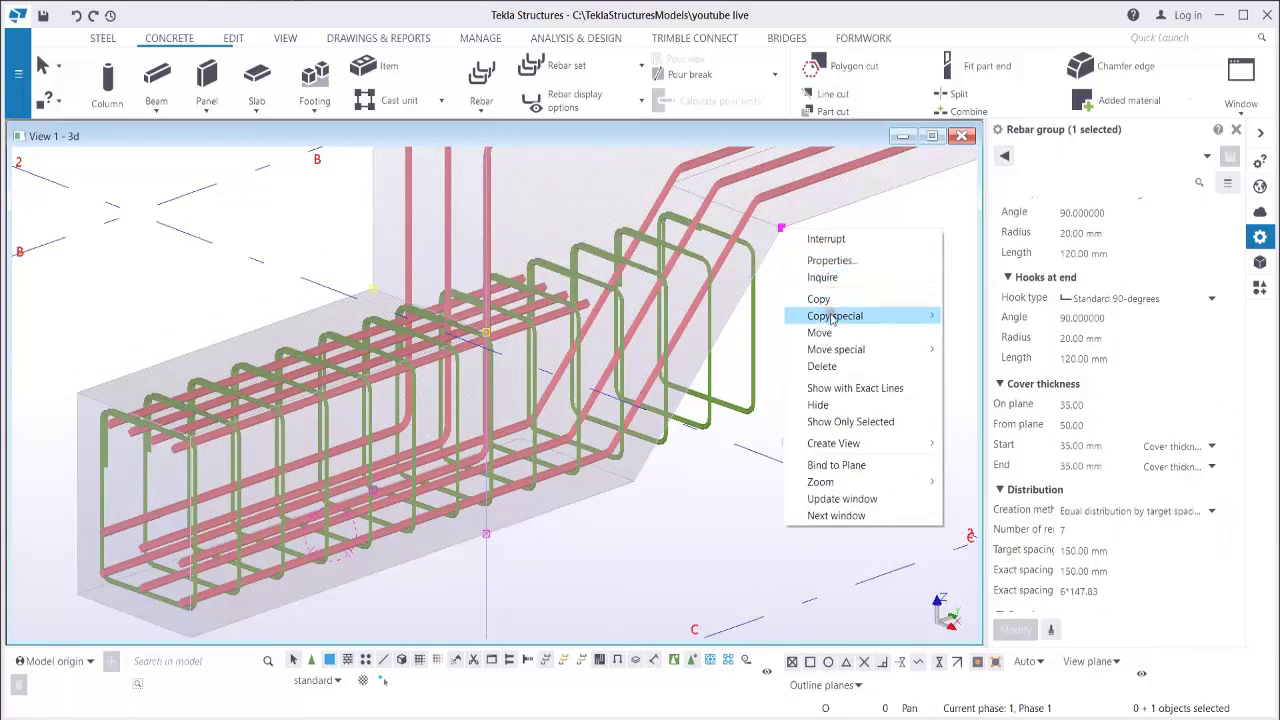
left_click(830, 333)
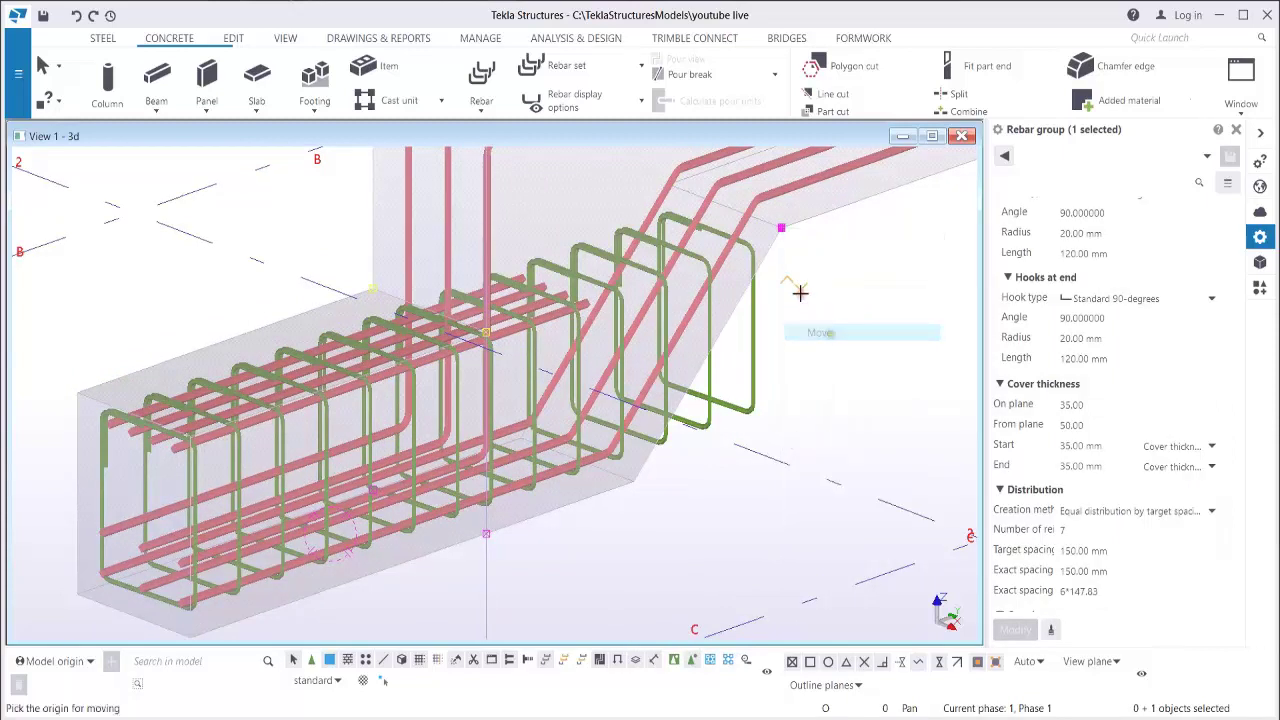
left_click(782, 226)
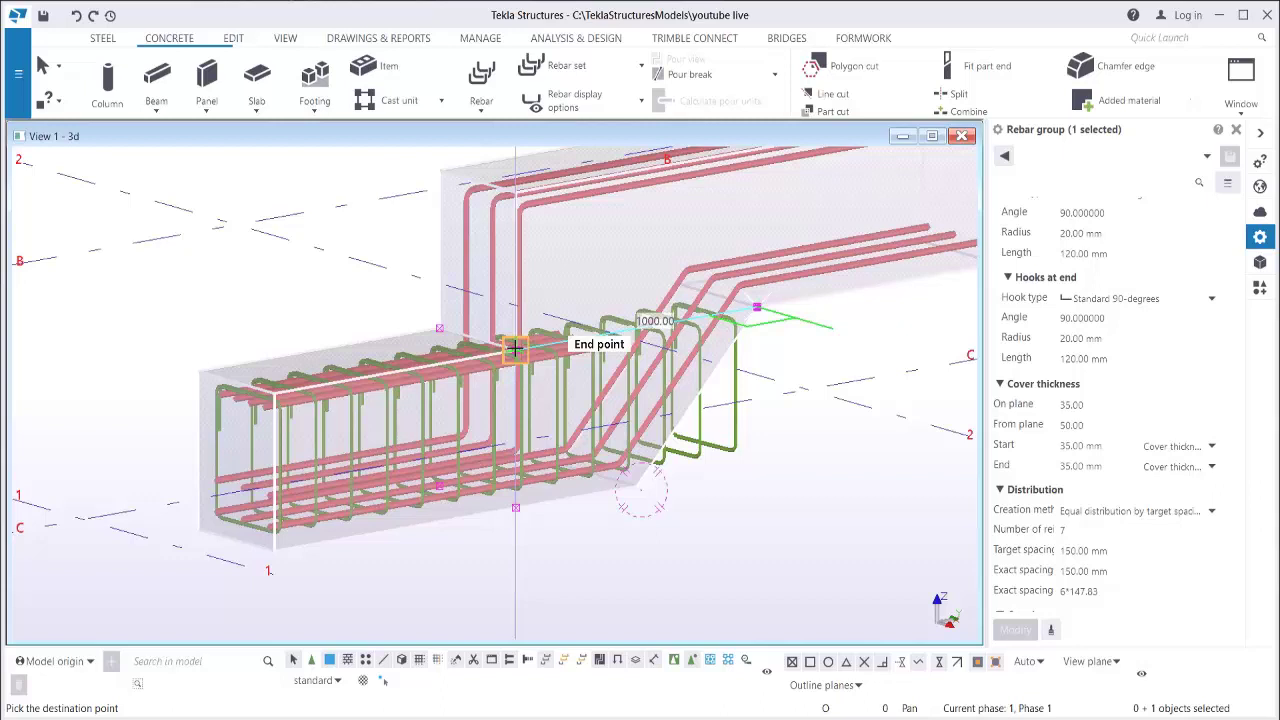
type("500")
key("Return")
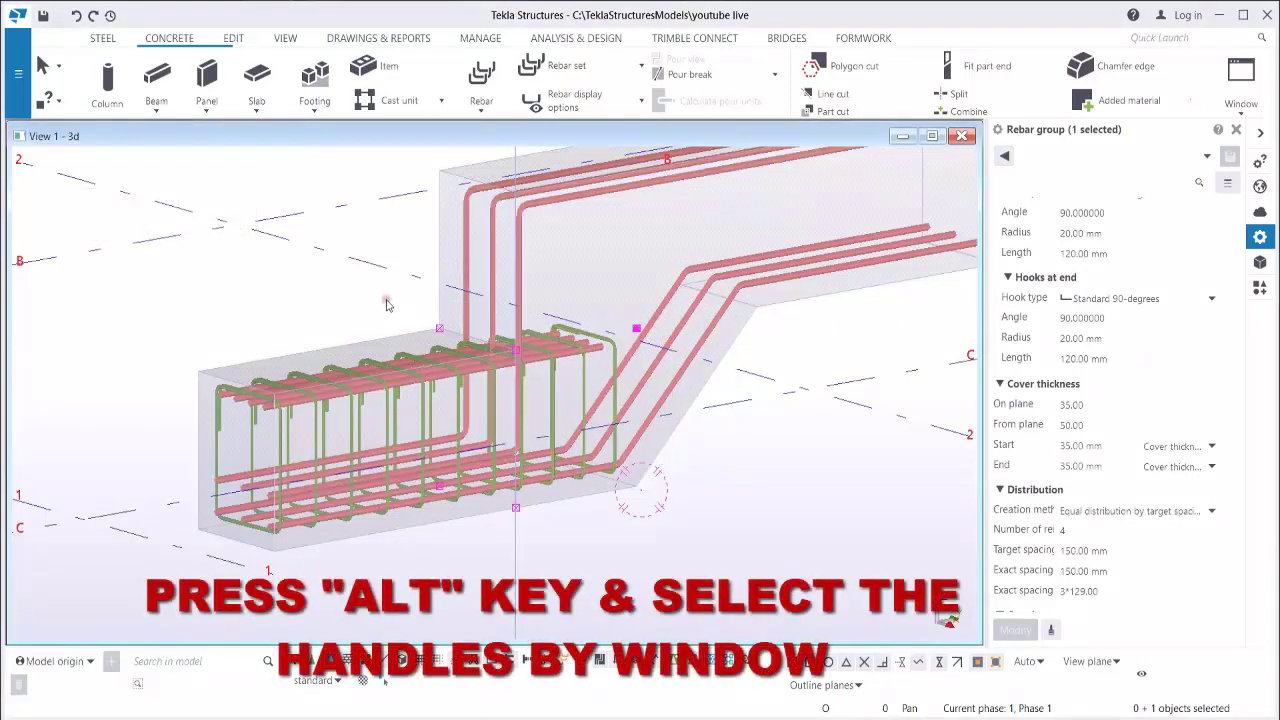
Move the copied link group's upper handles together up to the top corner of the beam's high part.
left_click_drag(515, 340, 518, 343, "alt")
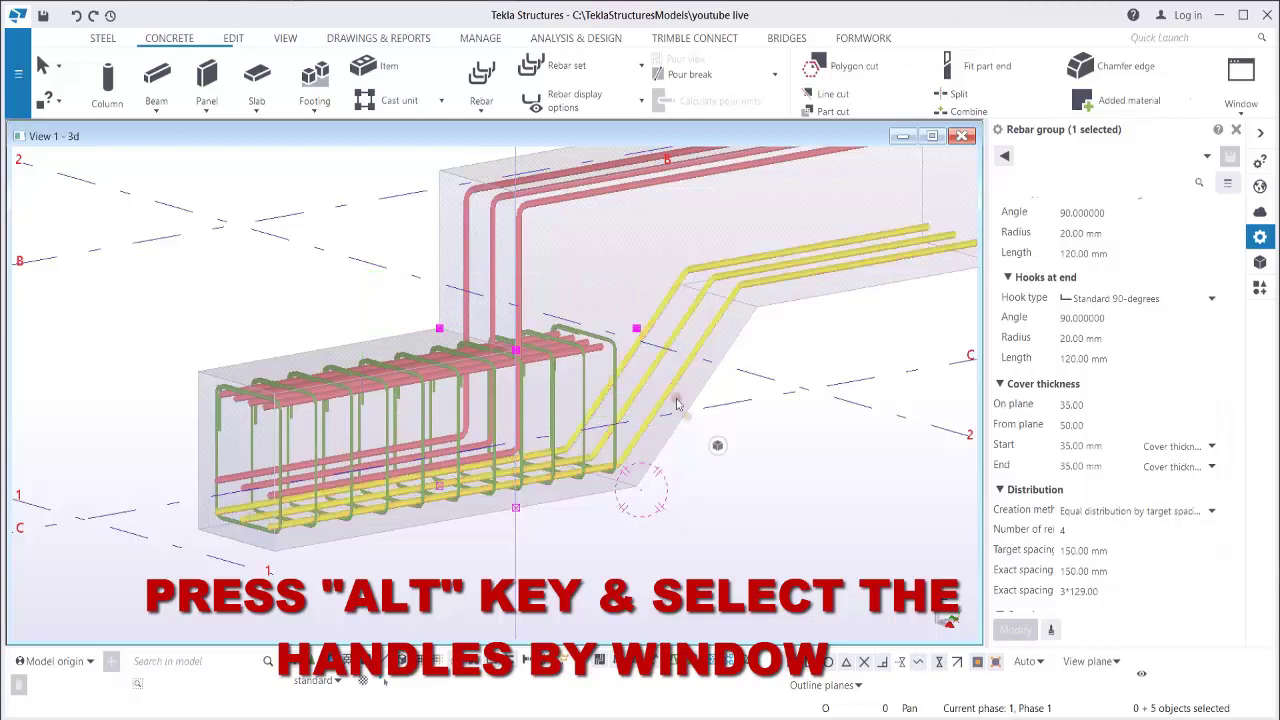
right_click(584, 292)
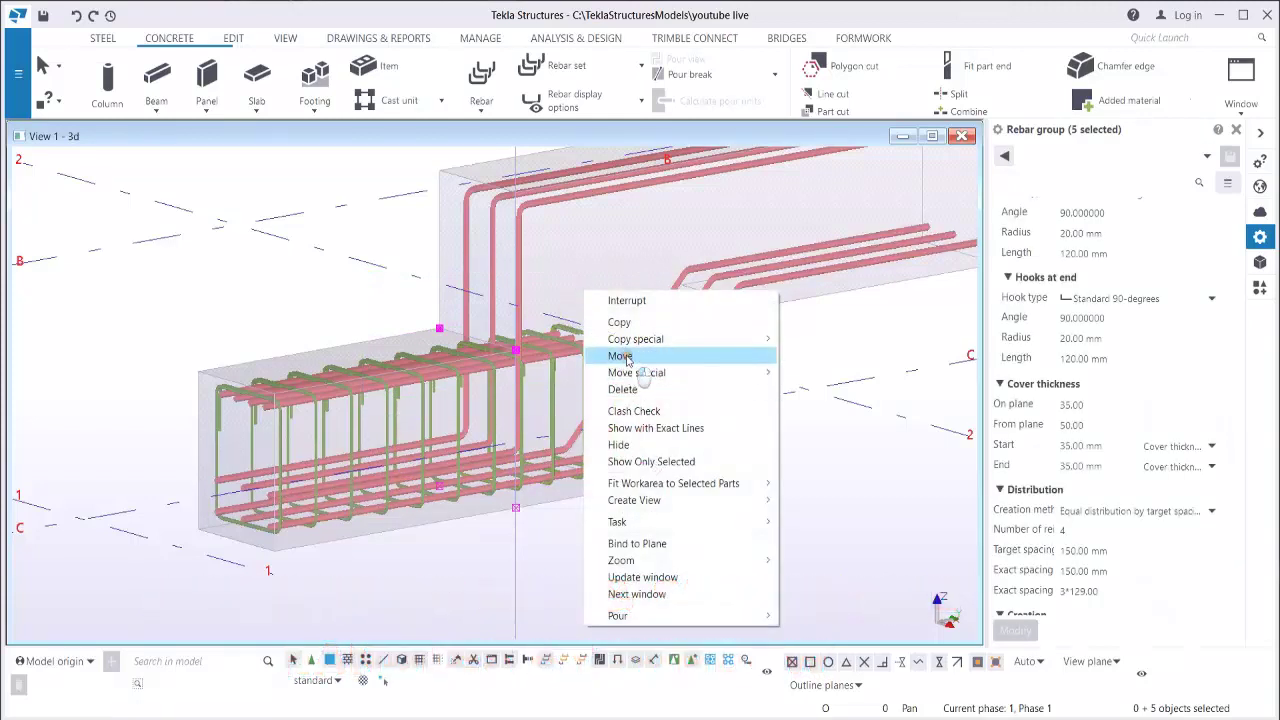
left_click(640, 355)
left_click(438, 325)
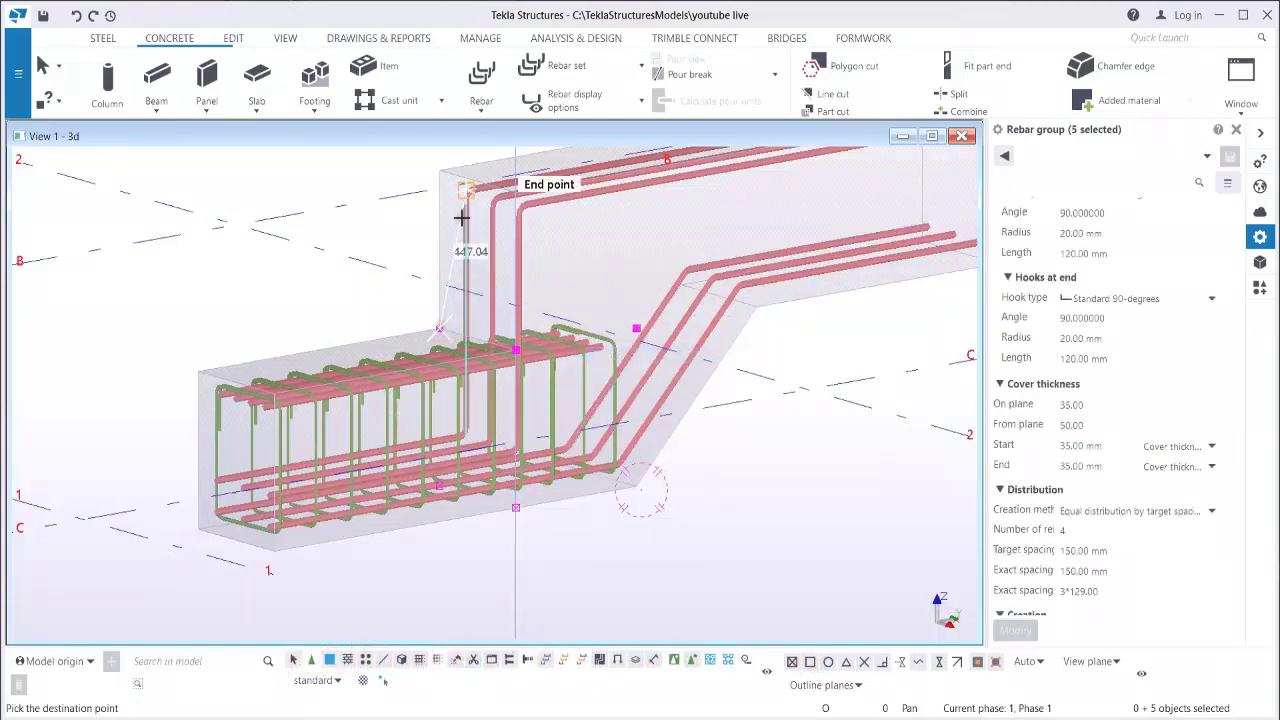
left_click(441, 171)
left_click(680, 314)
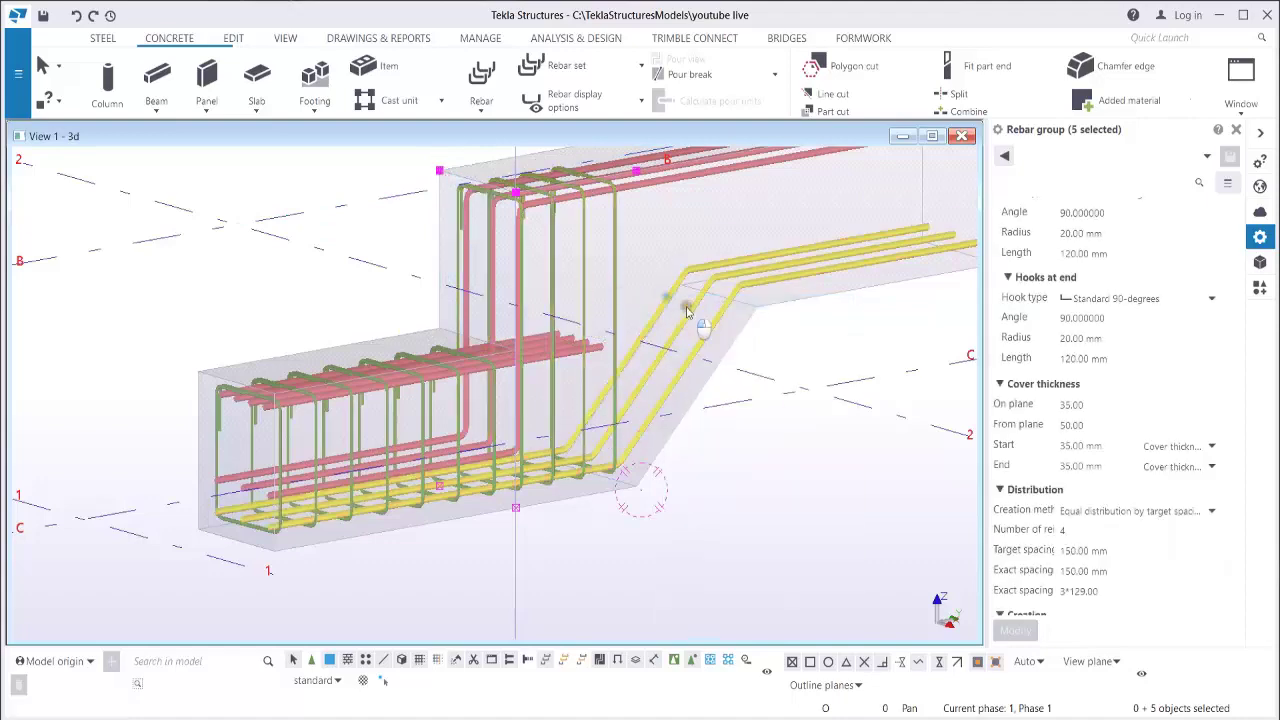
Examine the stretched links at the vertical face against the main bars and the low-step links.
scroll(632, 430, "down", 2)
middle_click_drag(632, 430, 374, 471, "ctrl")
scroll(571, 409, "up", 6)
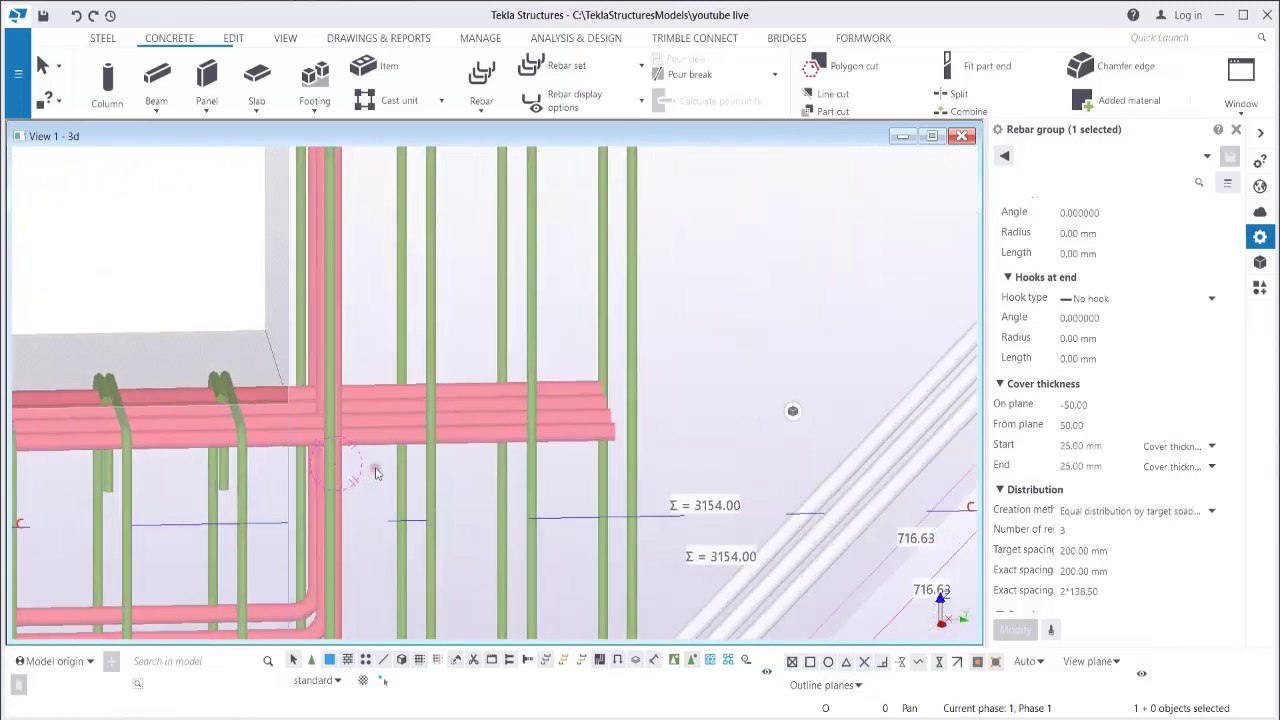
scroll(374, 471, "down", 6)
middle_click_drag(560, 440, 643, 465, "ctrl")
left_click(549, 446)
middle_click_drag(549, 446, 726, 489)
scroll(643, 486, "up", 4)
scroll(726, 489, "down", 2)
scroll(715, 472, "up", 3)
middle_click_drag(686, 451, 688, 466)
middle_click_drag(657, 523, 630, 467)
scroll(630, 413, "down", 3)
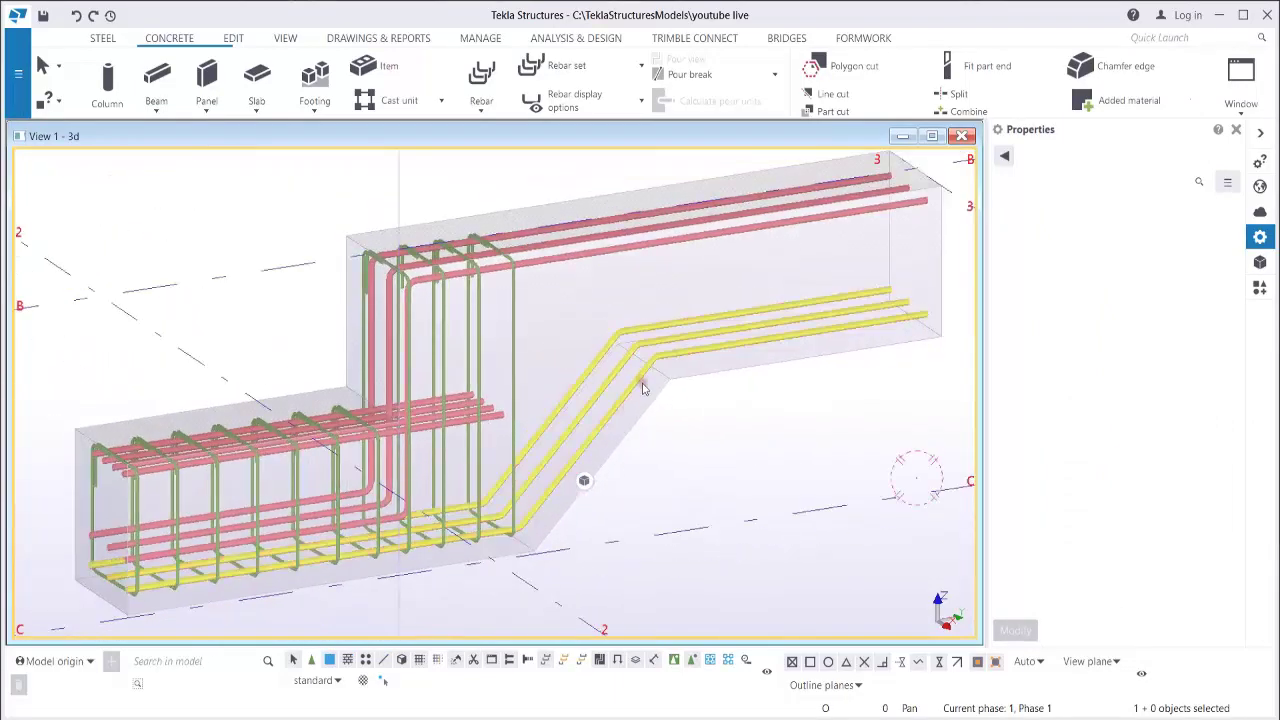
Start another bar group for links and set its class to 6.
left_click(481, 105)
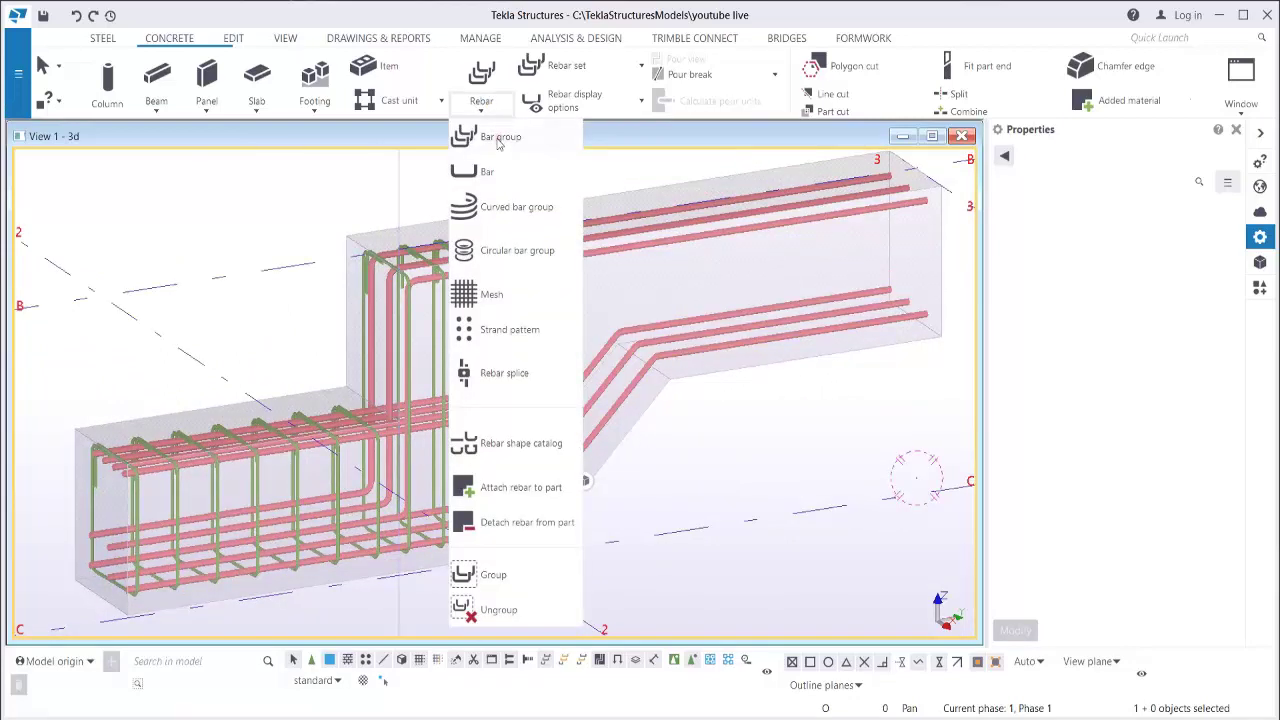
left_click(498, 138)
scroll(1200, 310, "up", 4)
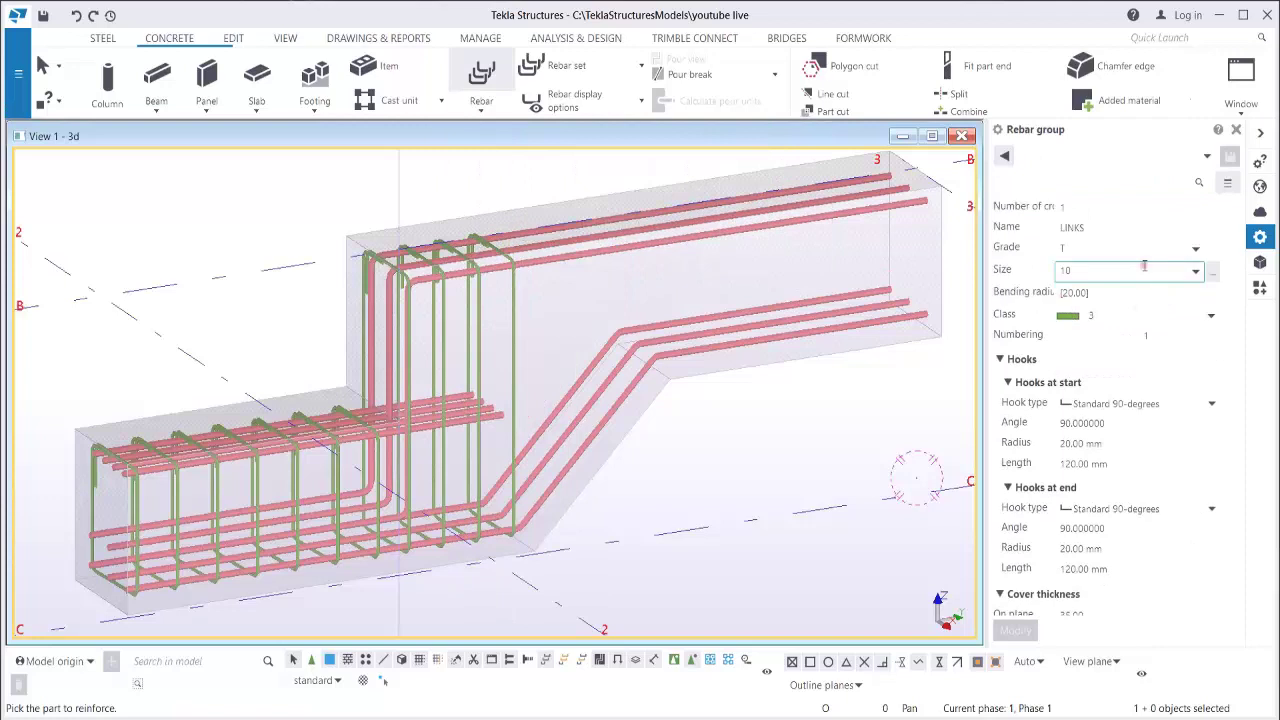
left_click(1143, 320)
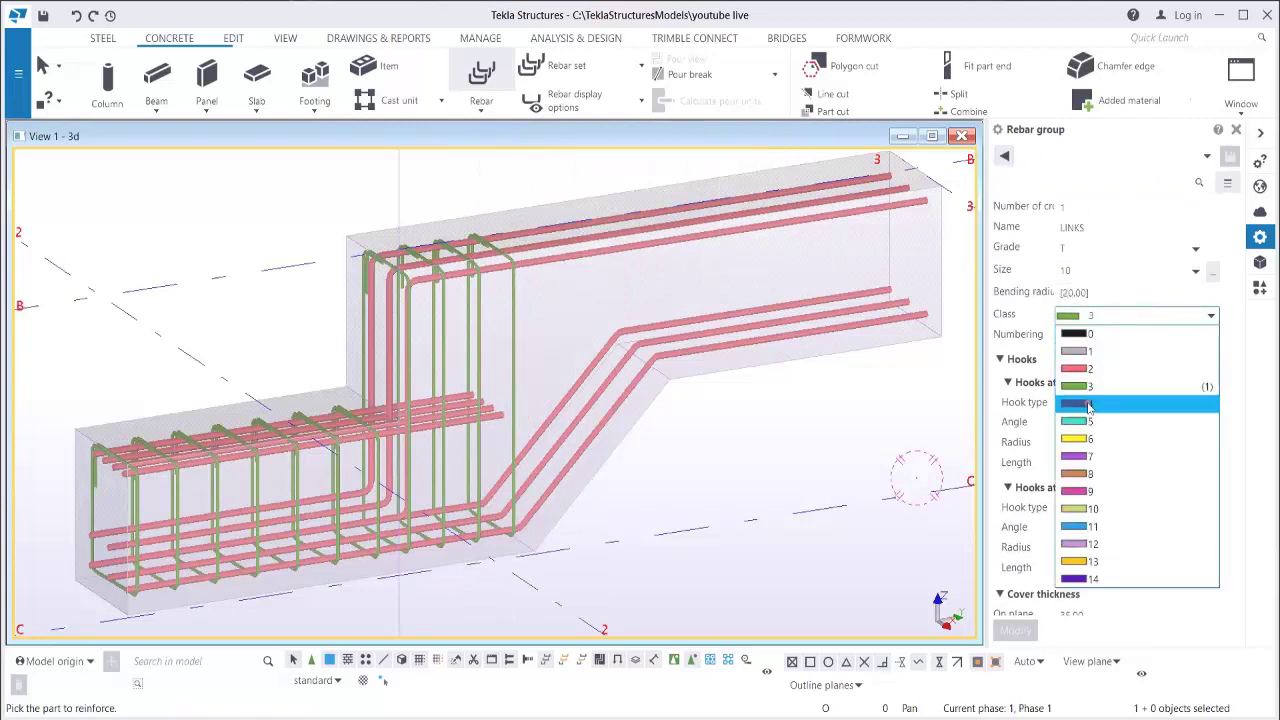
left_click(1105, 460)
scroll(1113, 333, "up", 1)
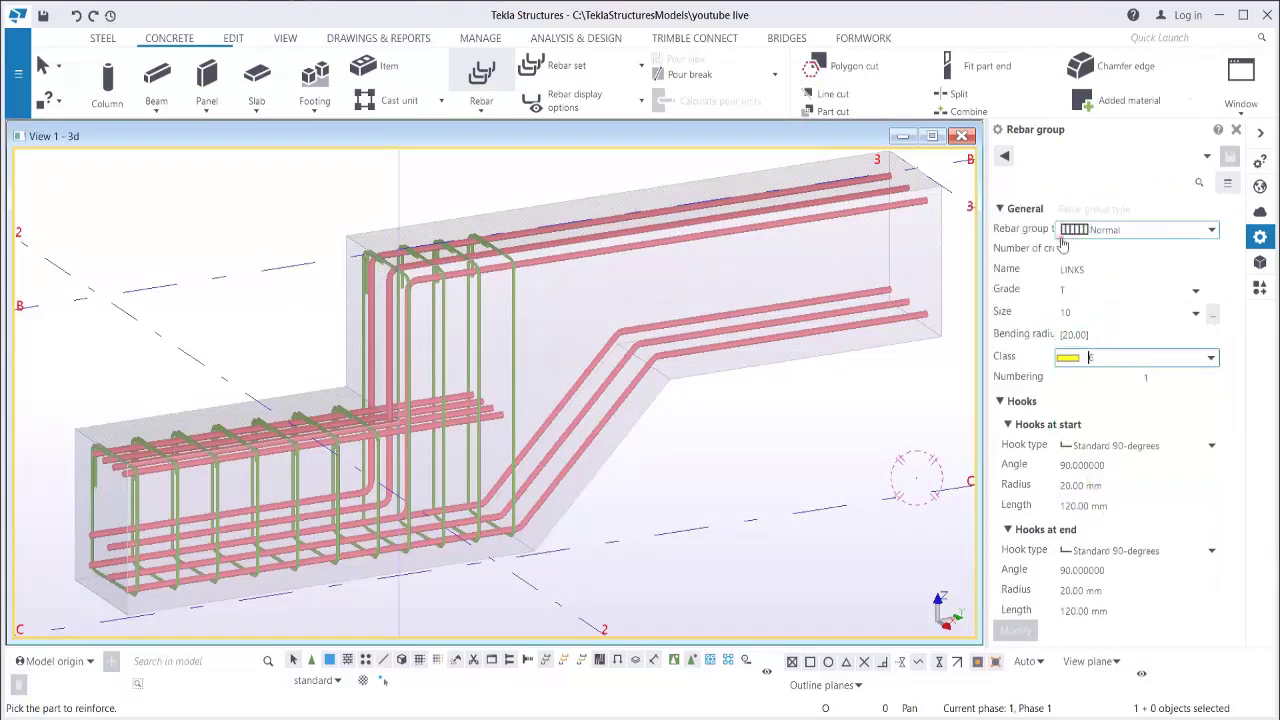
Set the new link group's type to Tapered and choose the beam as the part to reinforce.
left_click(1112, 232)
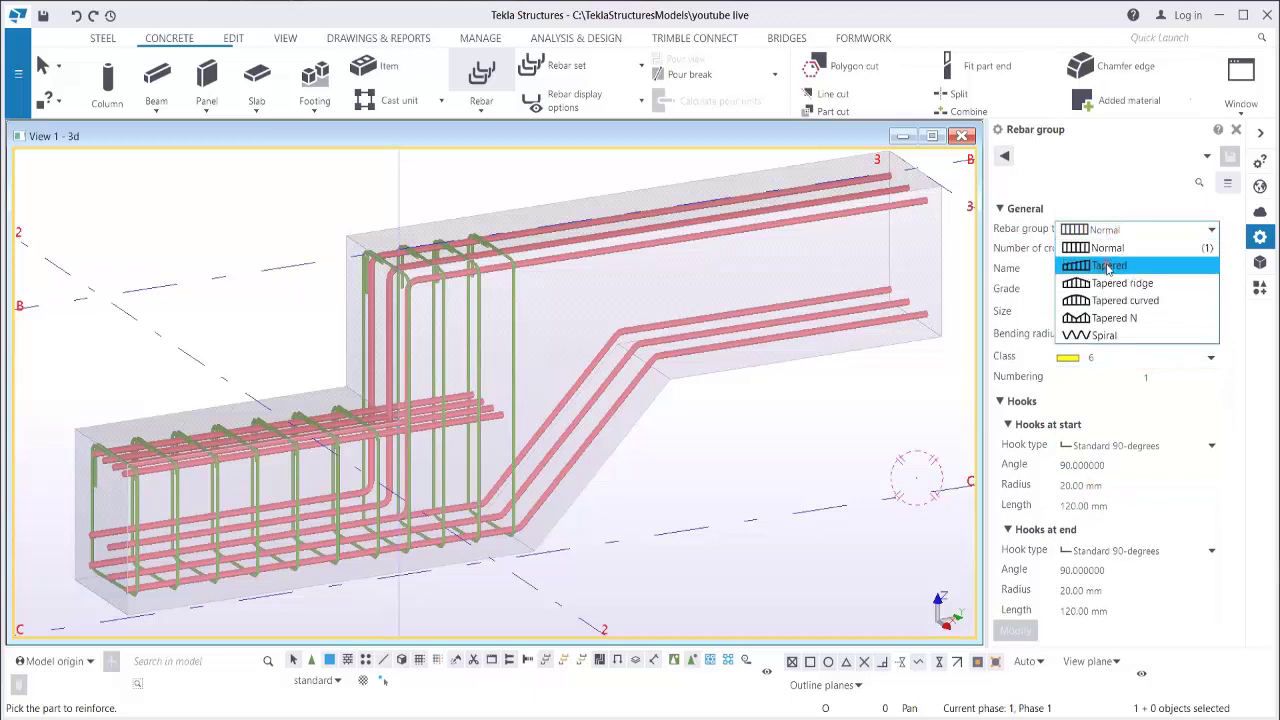
left_click(1107, 266)
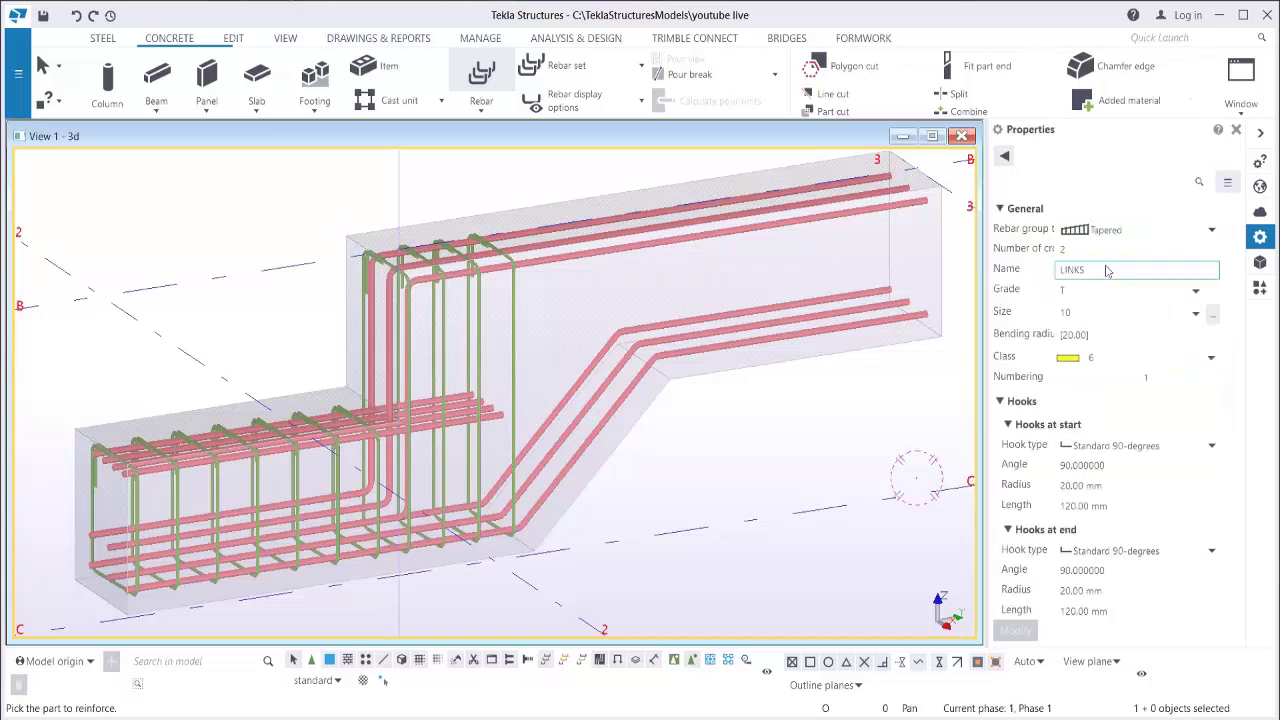
middle_click_drag(567, 342, 620, 374, "ctrl")
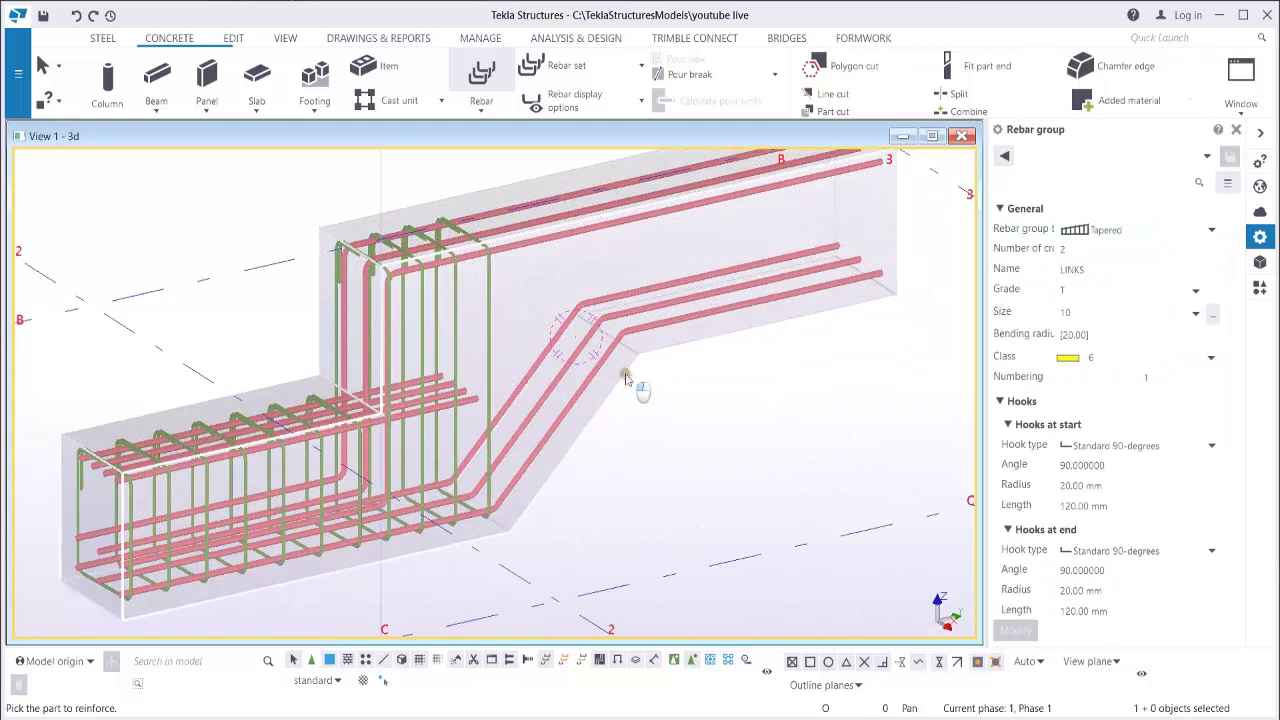
left_click(605, 392)
Outline the tapered group's first link as a closed 1000 by 400 mm rectangle at the slope's lower corner.
left_click(511, 528)
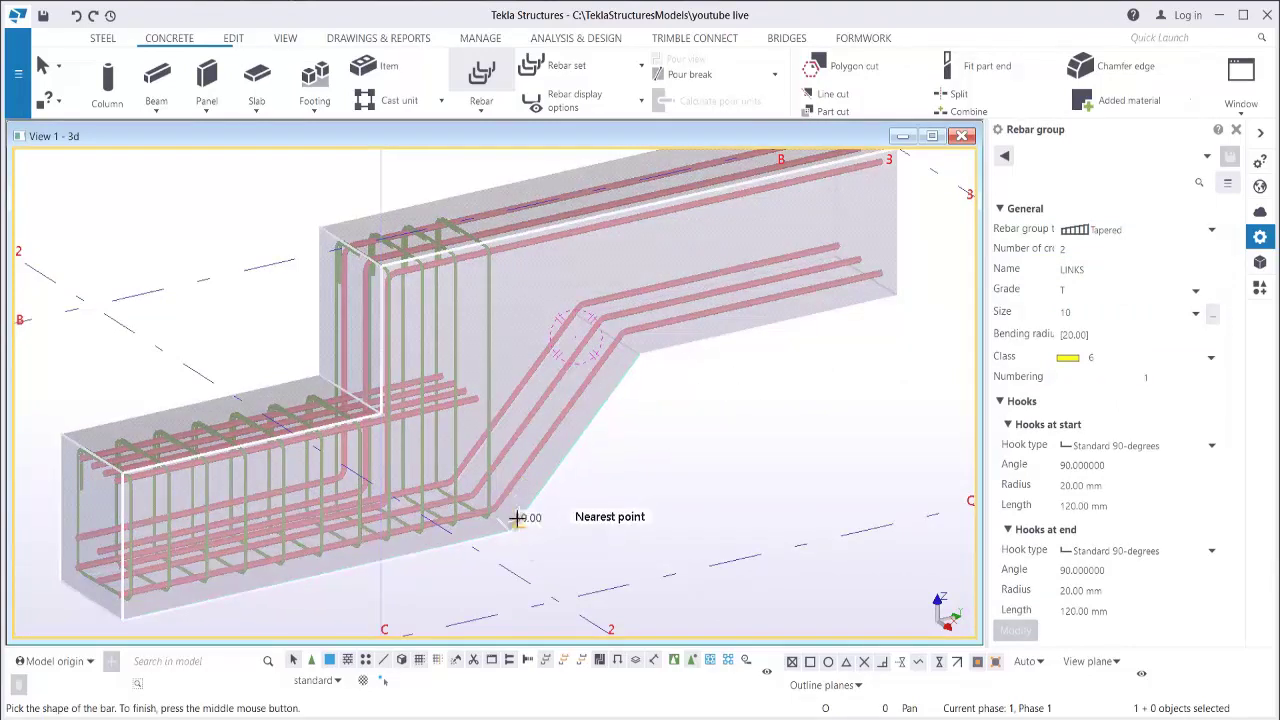
left_click(511, 234)
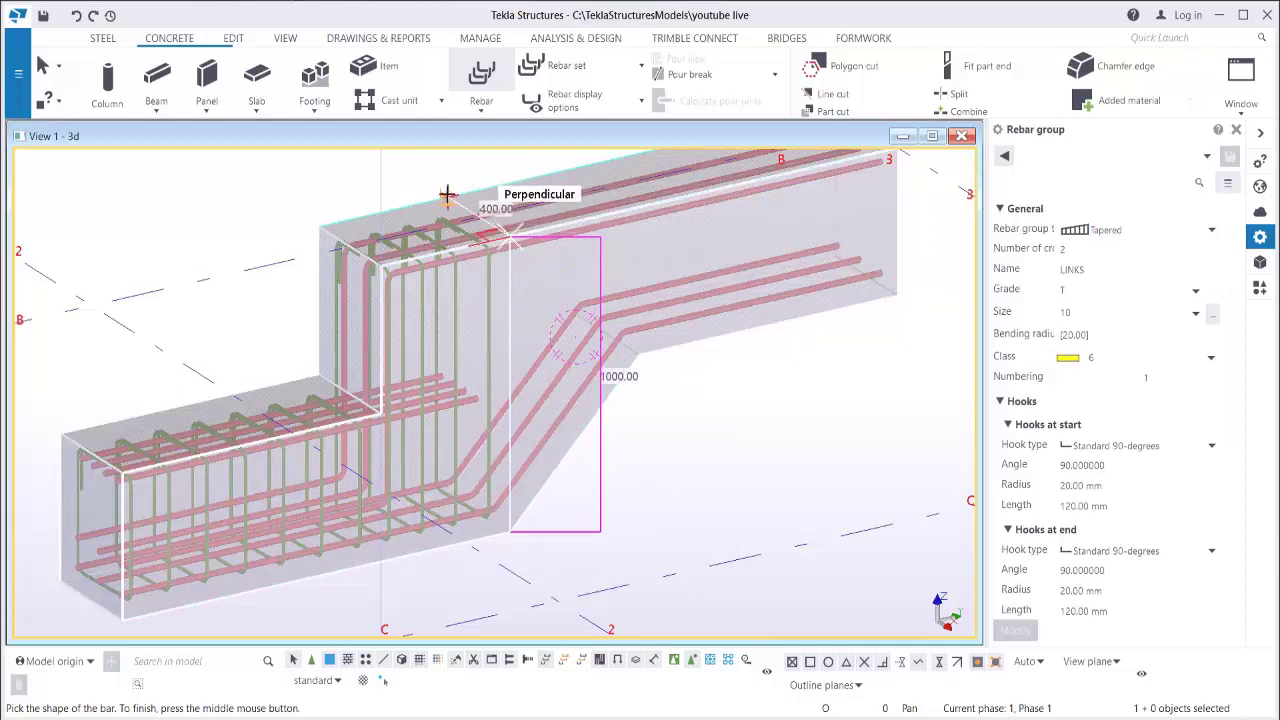
left_click(447, 197)
scroll(468, 505, "up", 5)
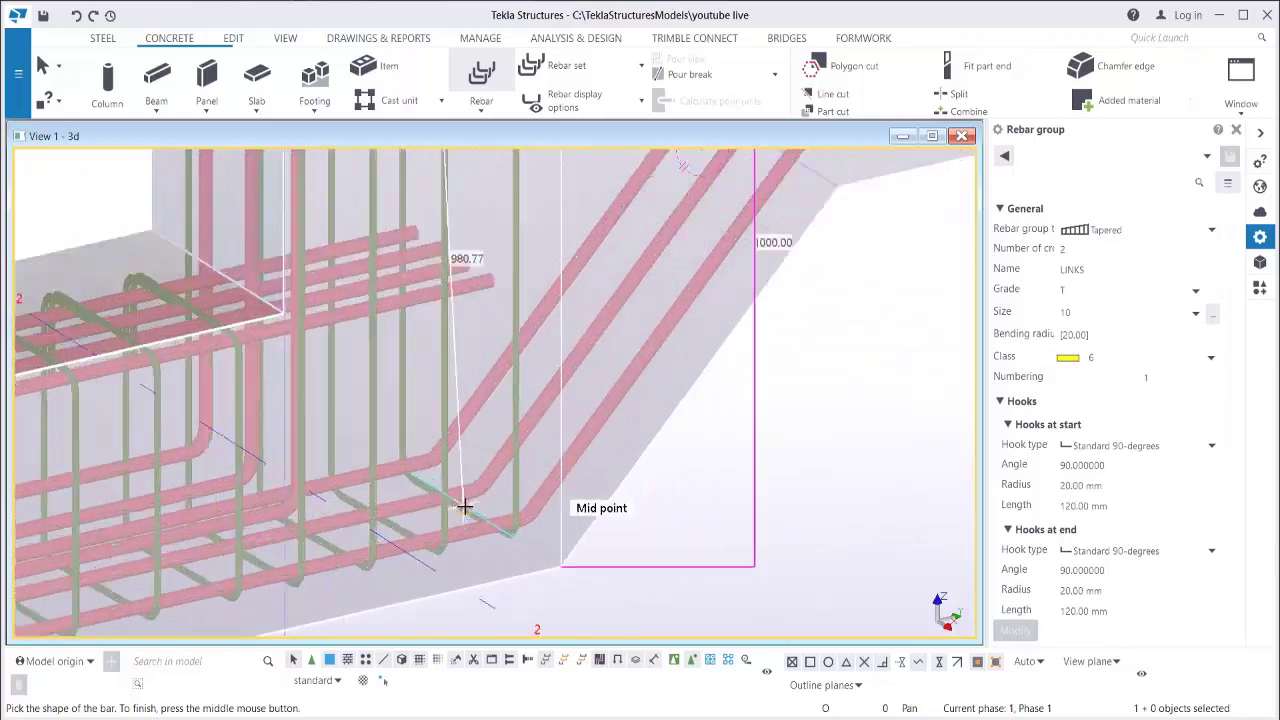
middle_click_drag(412, 486, 401, 487)
scroll(400, 487, "up", 2)
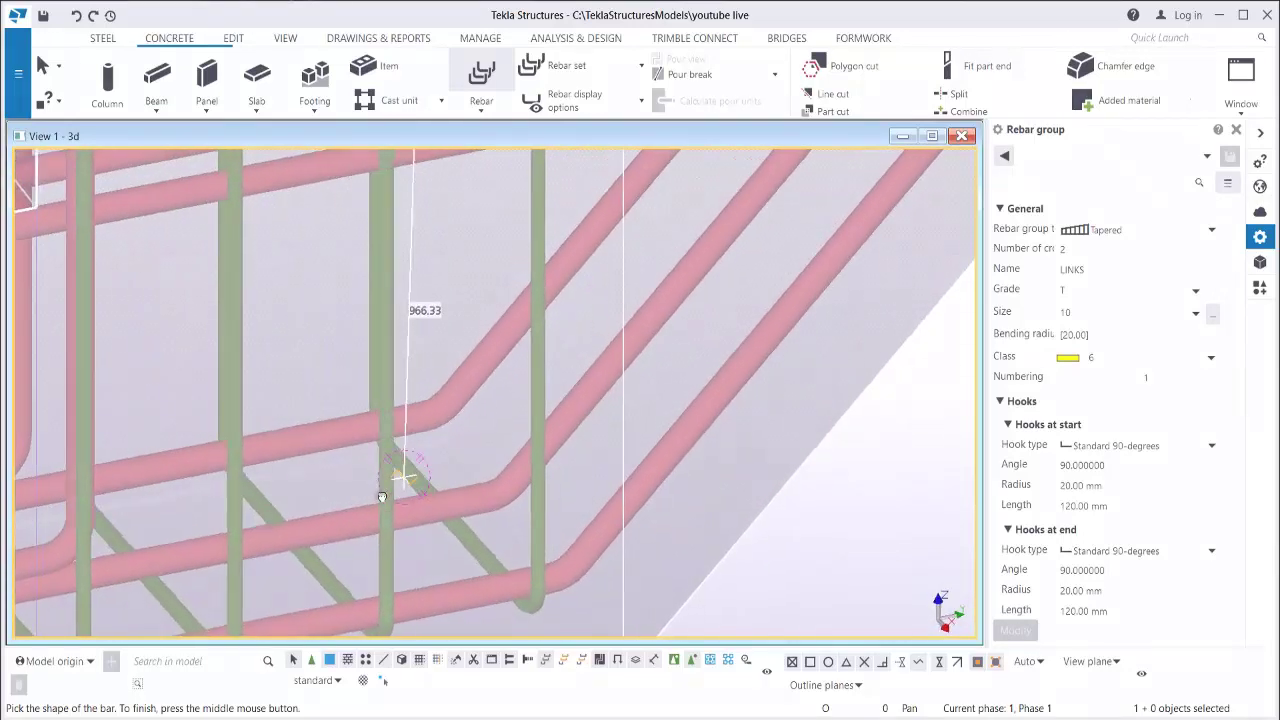
left_click(441, 440)
scroll(441, 440, "down", 2)
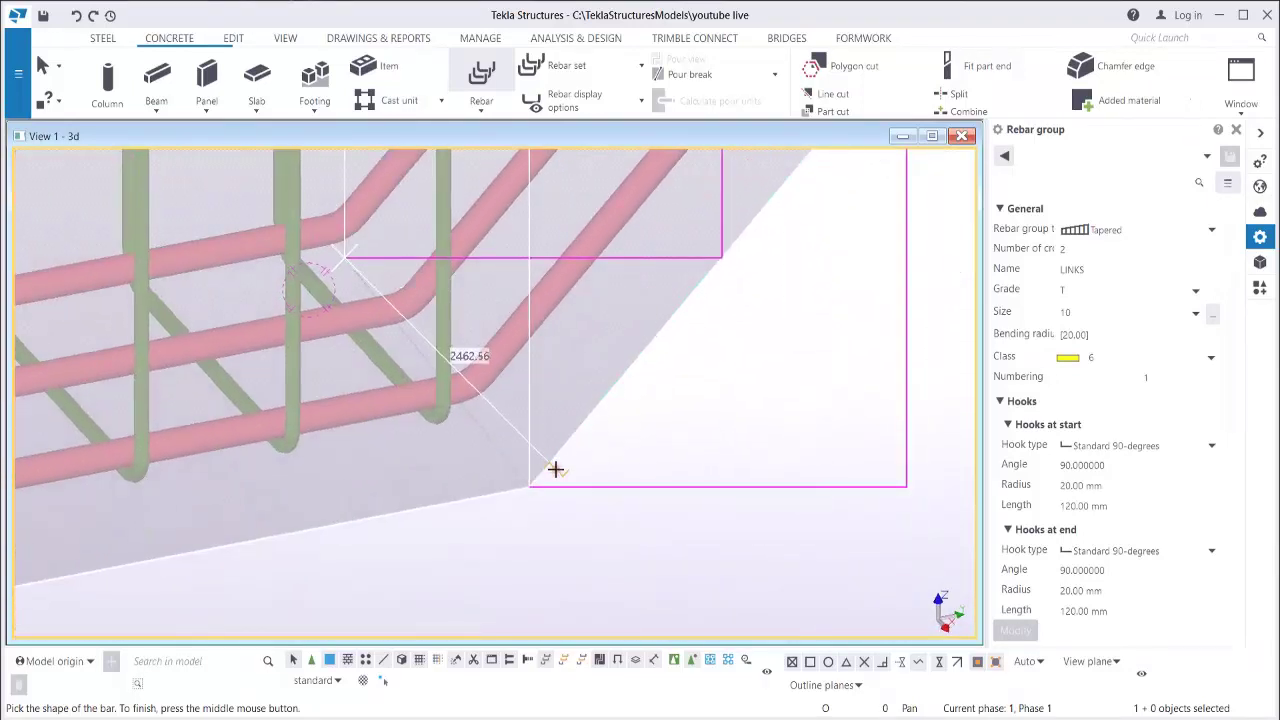
left_click(530, 487)
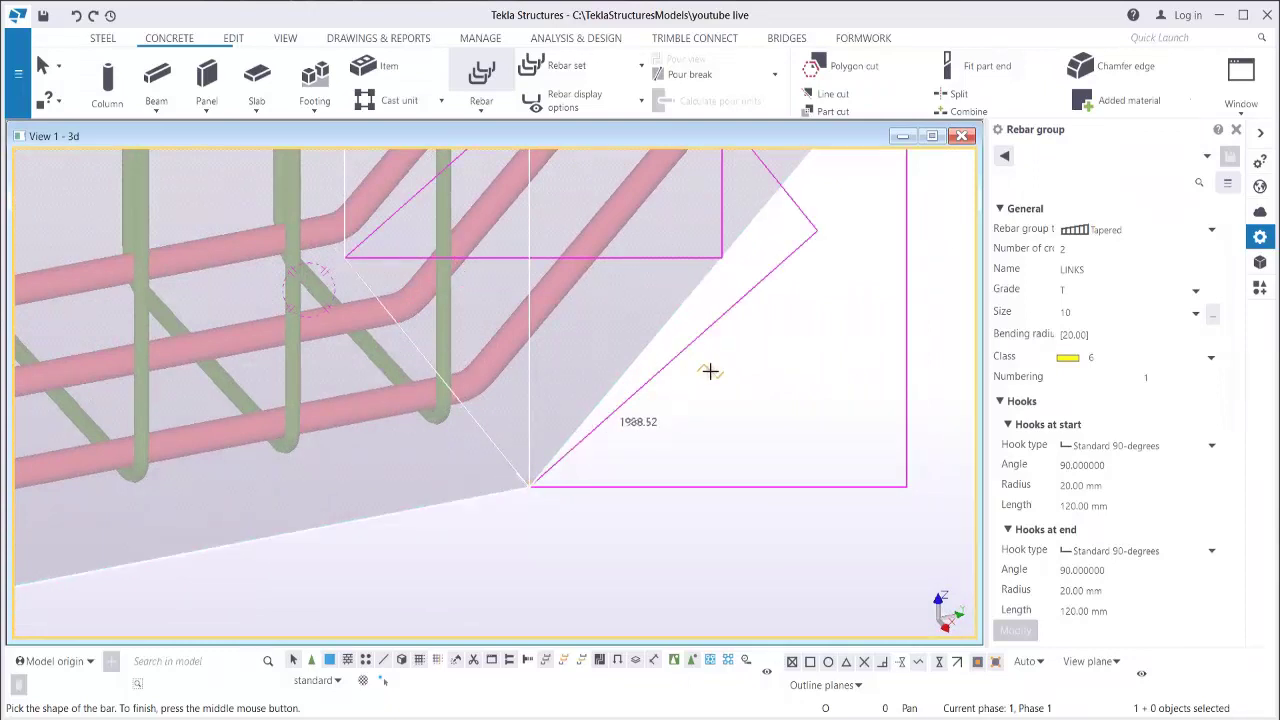
Outline the second link, 500 by 400 mm, at the slope's upper corner and finish the tapered group.
scroll(711, 385, "down", 6)
middle_click_drag(790, 302, 754, 483)
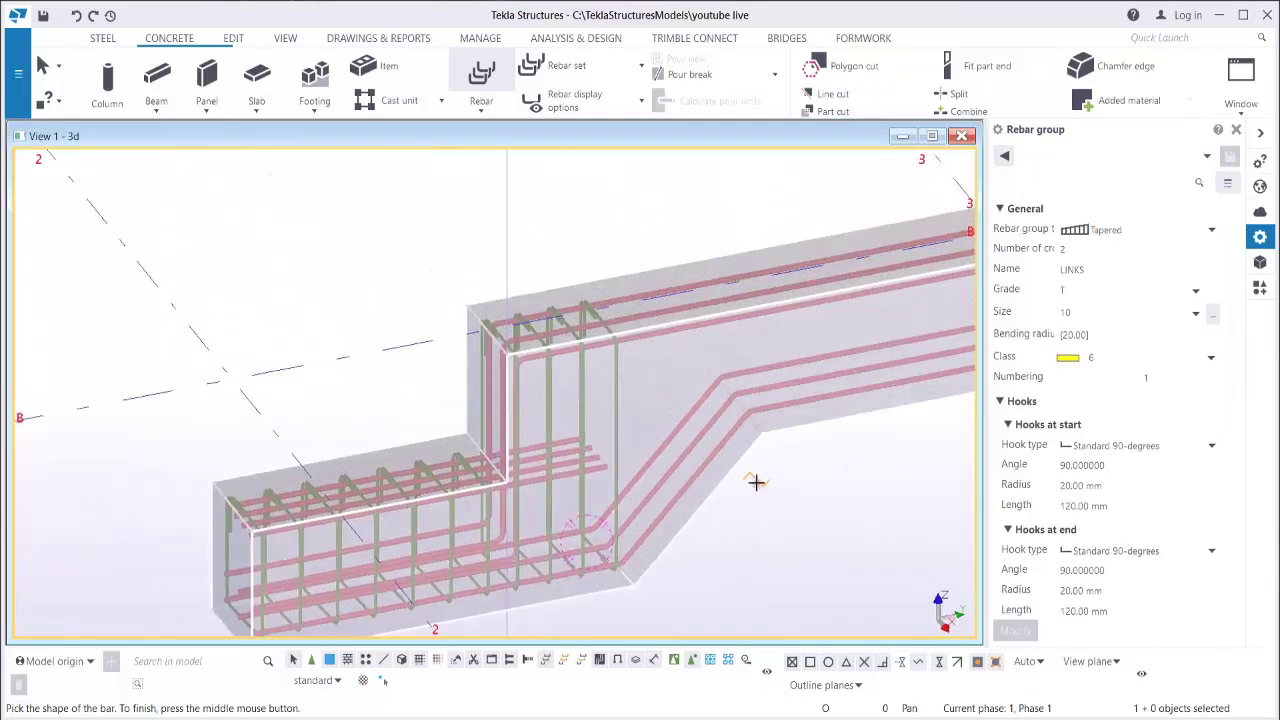
scroll(754, 483, "up", 1)
left_click(764, 426)
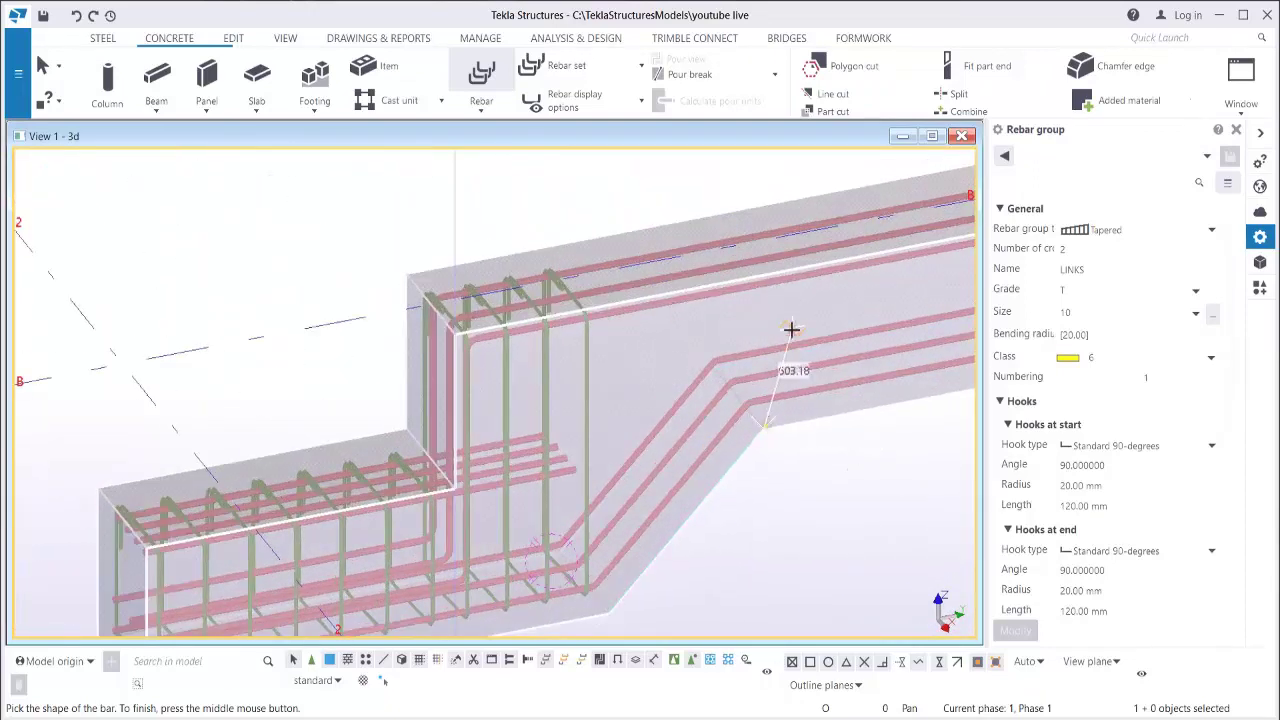
left_click(764, 275)
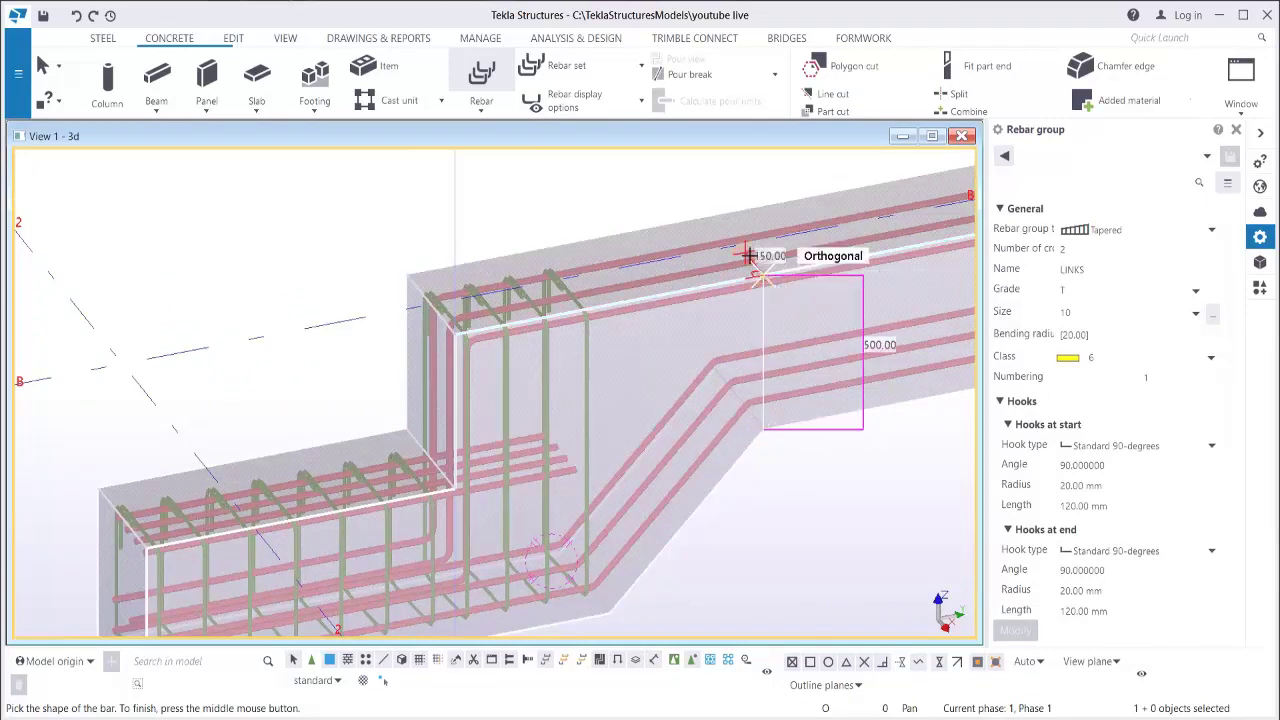
left_click(712, 216)
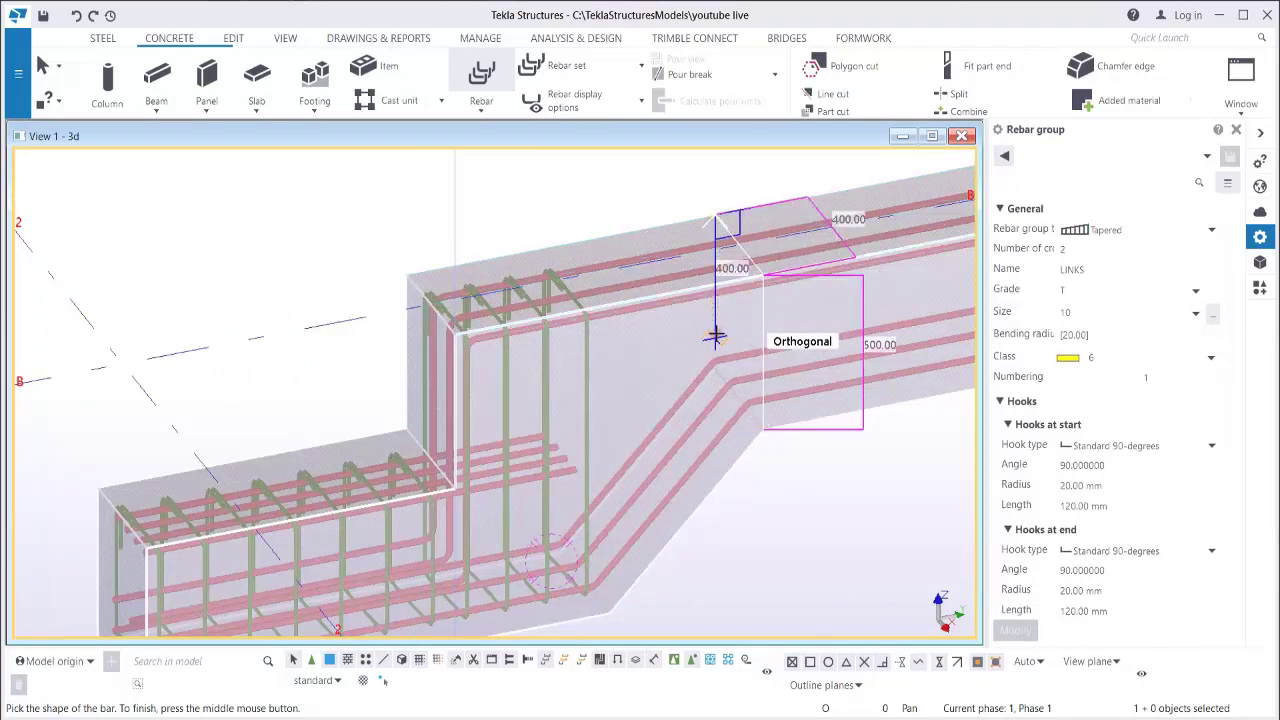
left_click(714, 370)
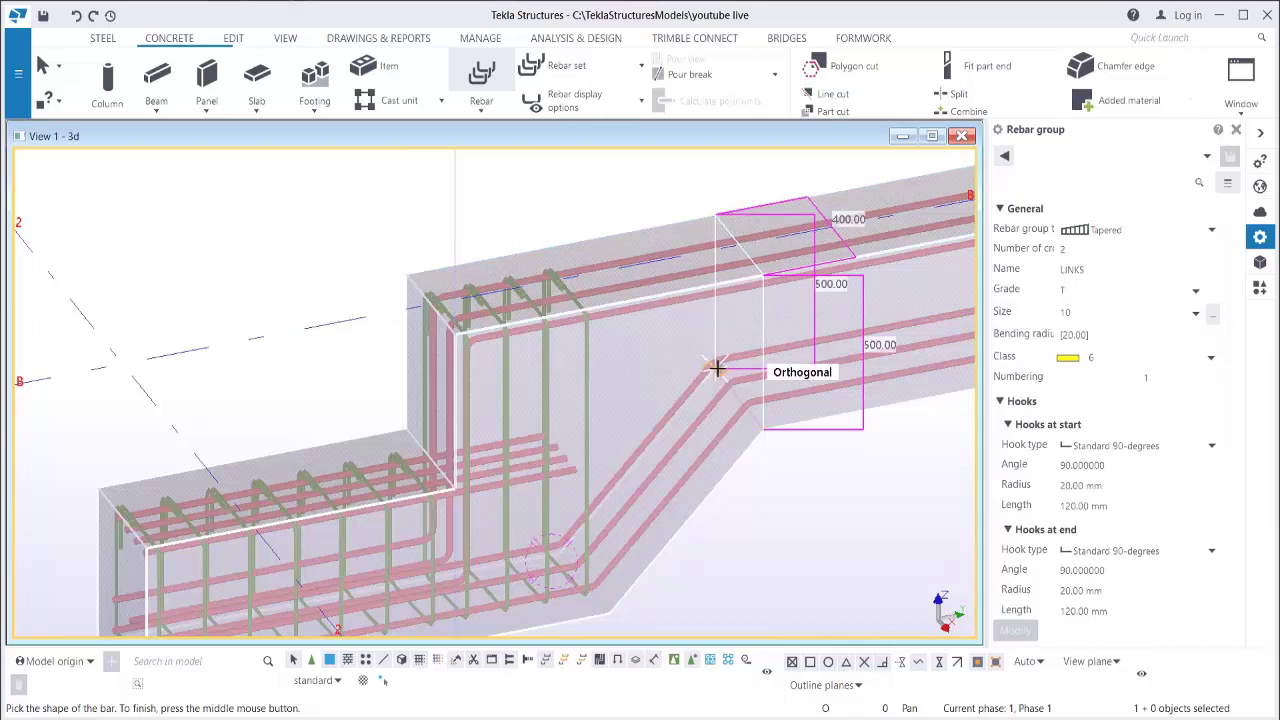
left_click(763, 428)
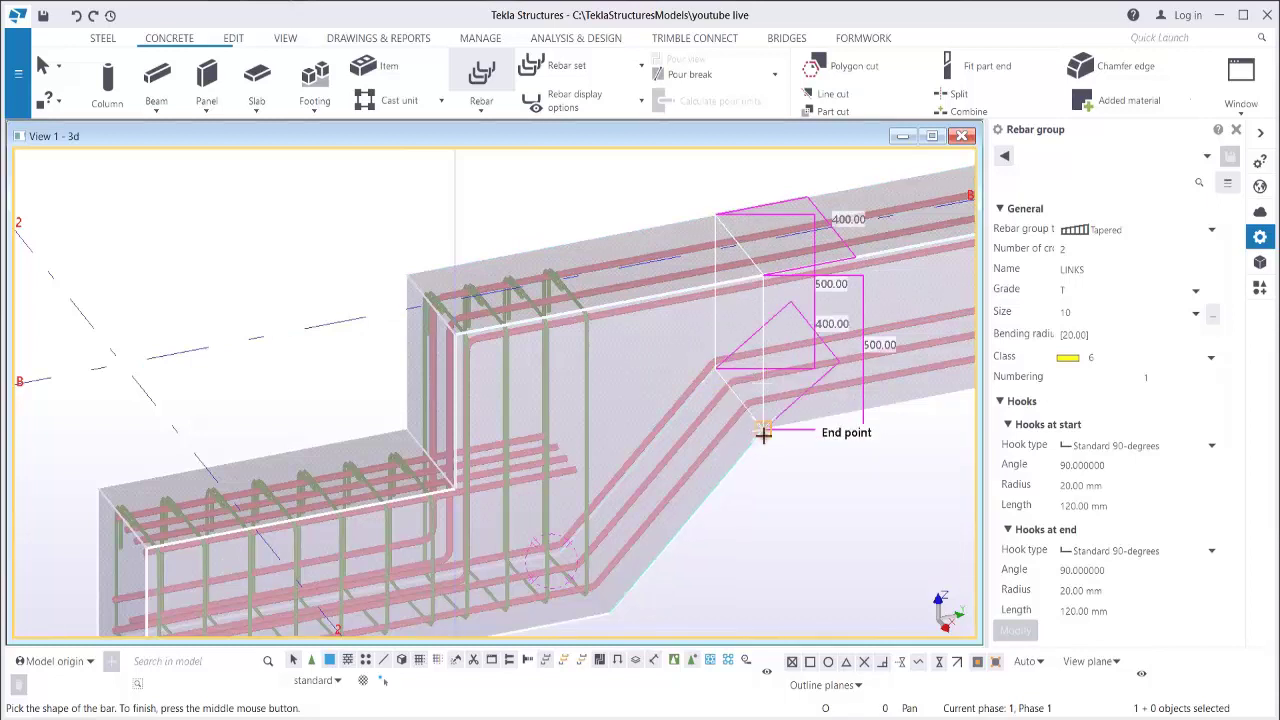
middle_click(790, 505)
right_click(680, 163)
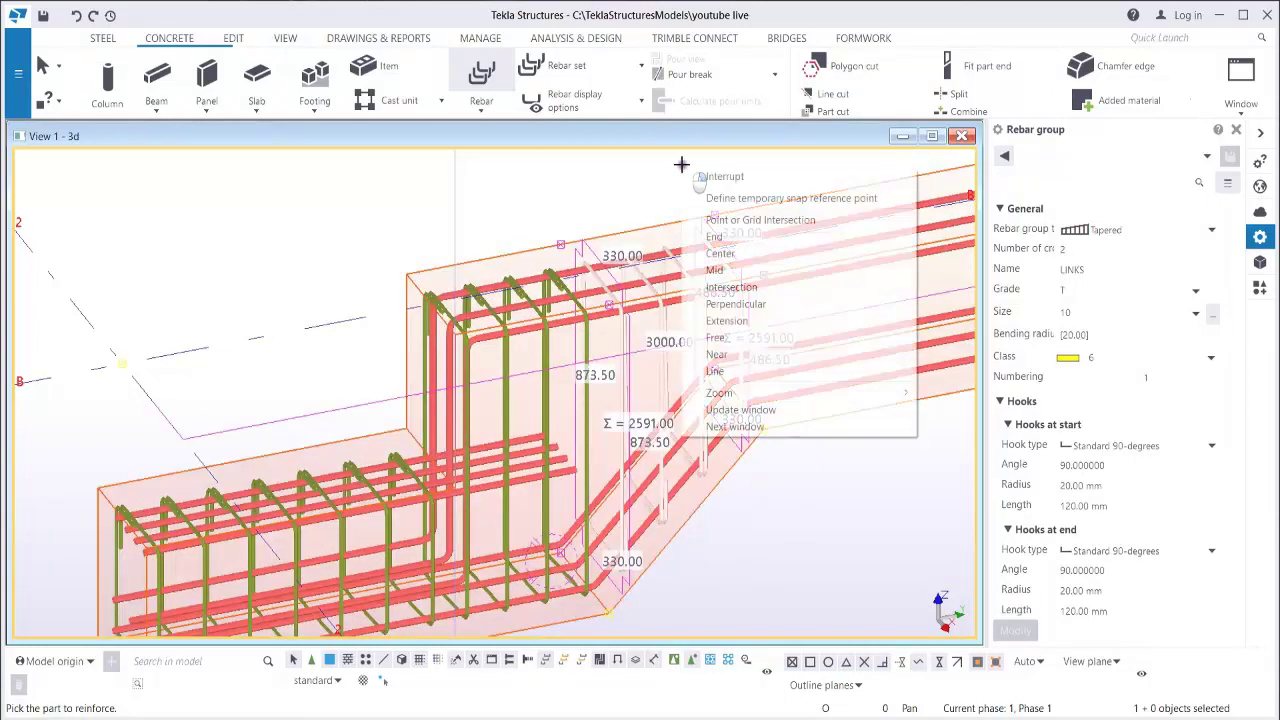
left_click(712, 179)
Delete the yellow tapered link group over the sloped part of the beam.
scroll(745, 438, "down", 2)
mouse_move(745, 438)
middle_mouse_down("ctrl")
mouse_move(634, 346)
mouse_move(588, 332)
mouse_move(654, 334)
mouse_move(813, 383)
middle_mouse_up("ctrl")
middle_click_drag(665, 411, 653, 350, "ctrl")
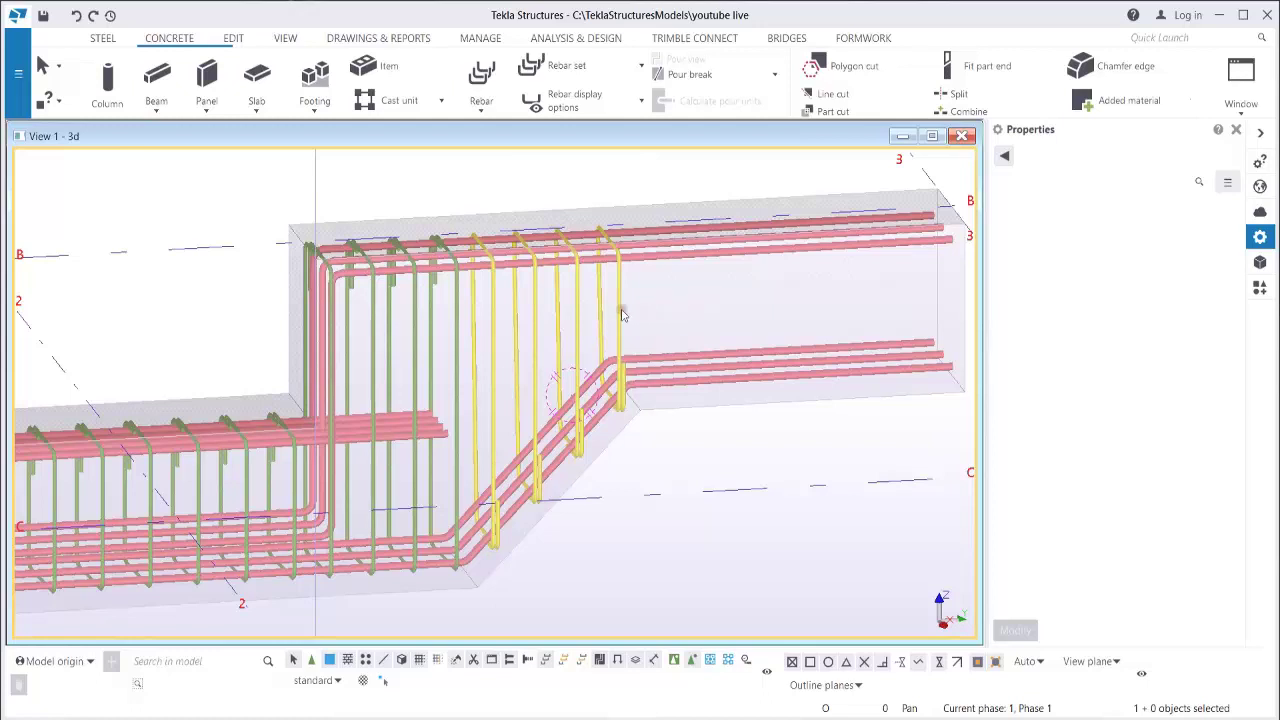
key("Delete")
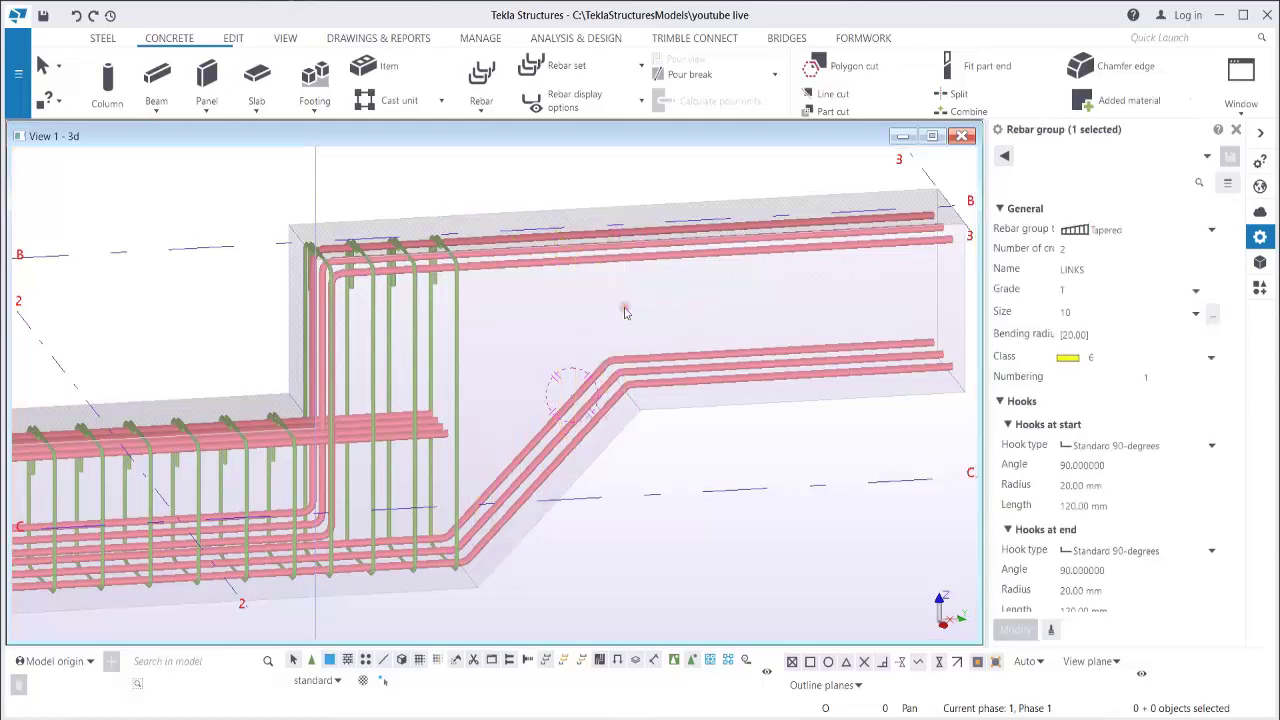
left_click(1120, 230)
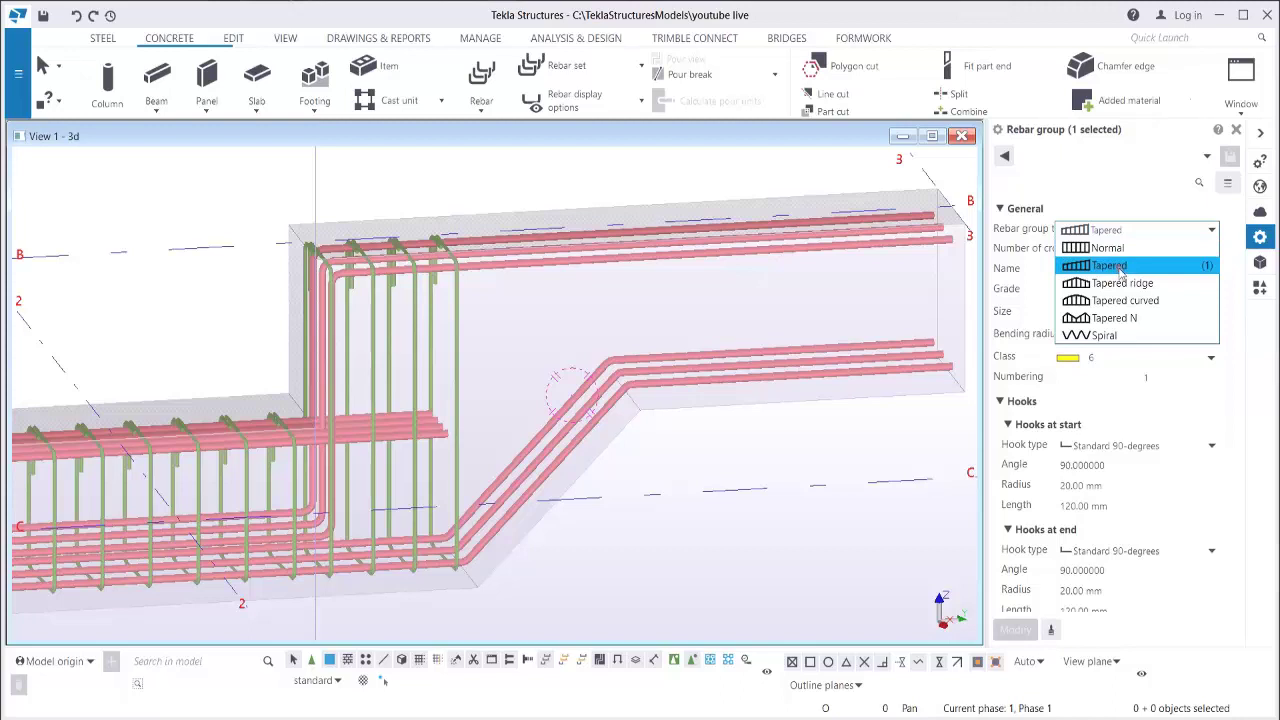
left_click(1120, 266)
left_click(1126, 234)
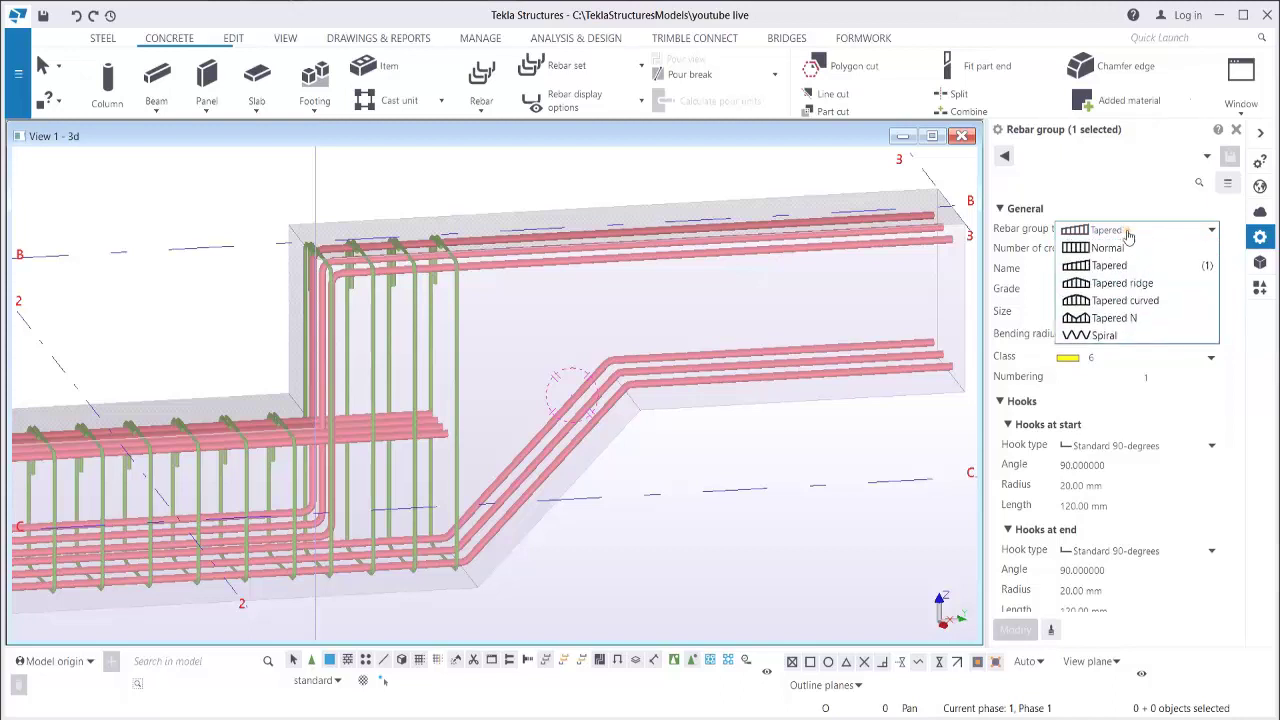
left_click(1120, 318)
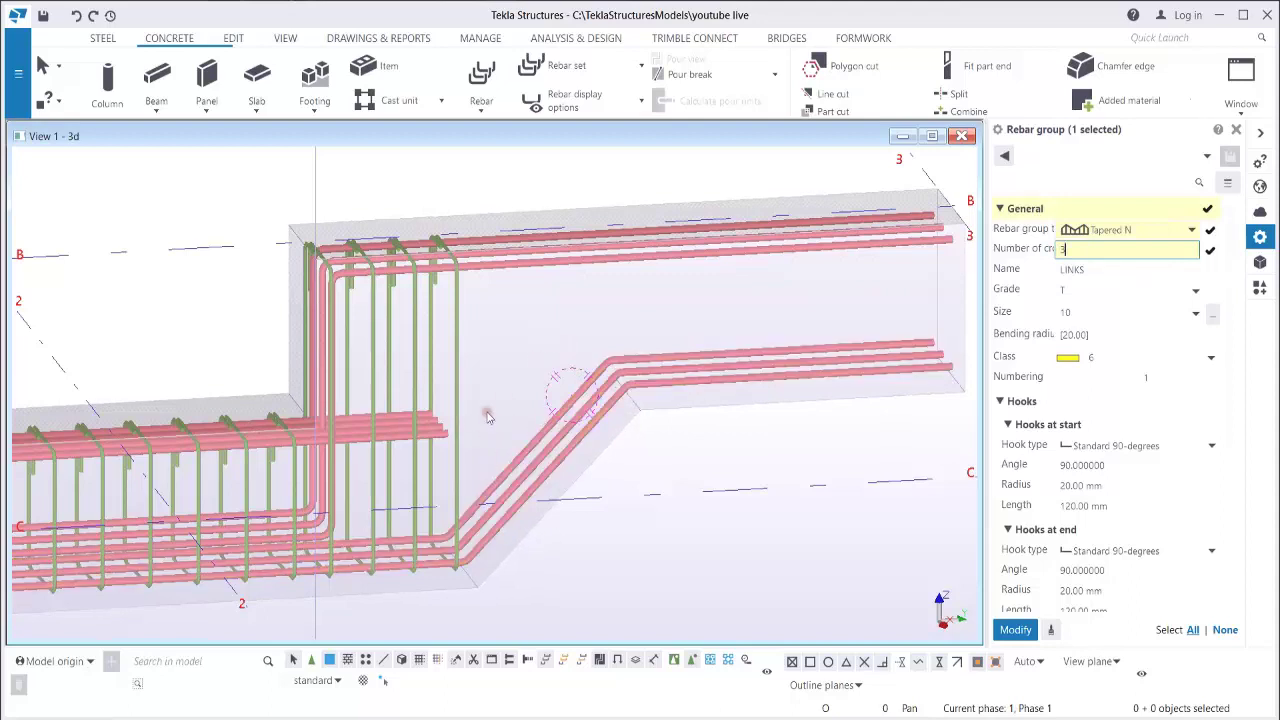
Delete the green link group beside the vertical face in the beam's high part.
left_click(458, 367)
key("Delete")
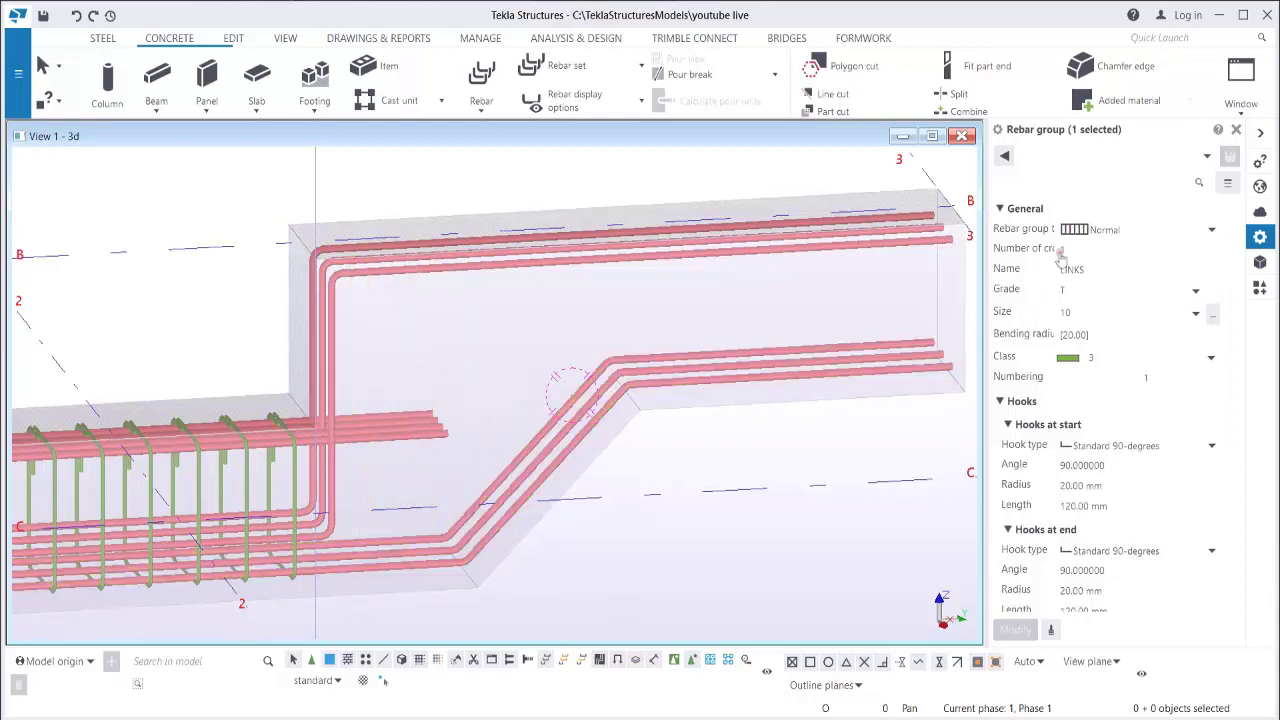
Set the rebar group type to Tapered N with 4 cross sections and its class to 6.
left_click(1121, 235)
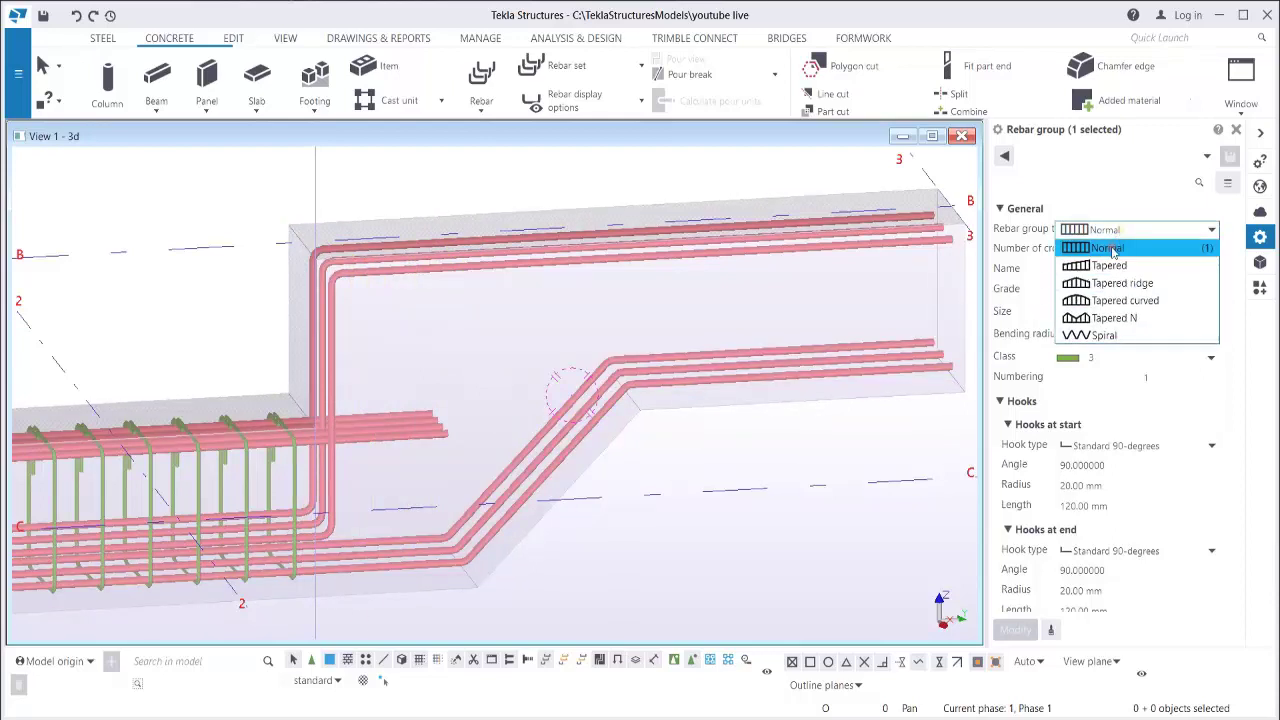
left_click(1113, 317)
left_click(1092, 250)
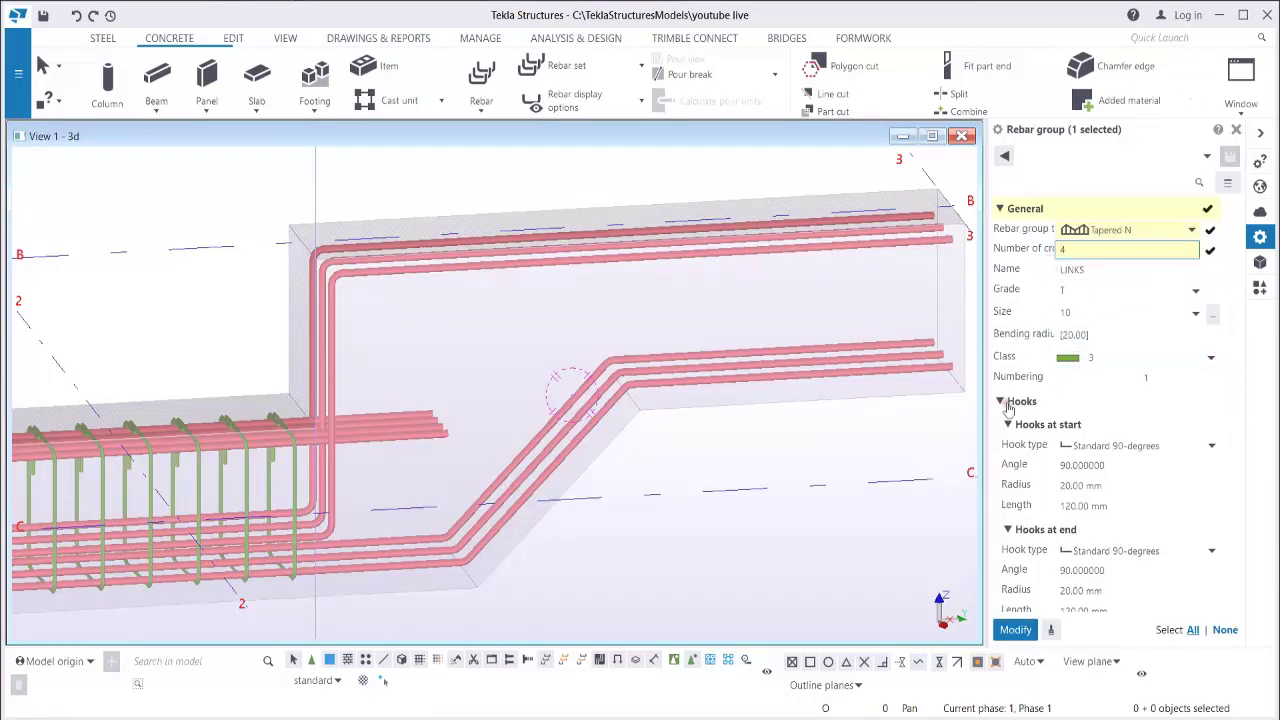
type("4")
left_click(1098, 358)
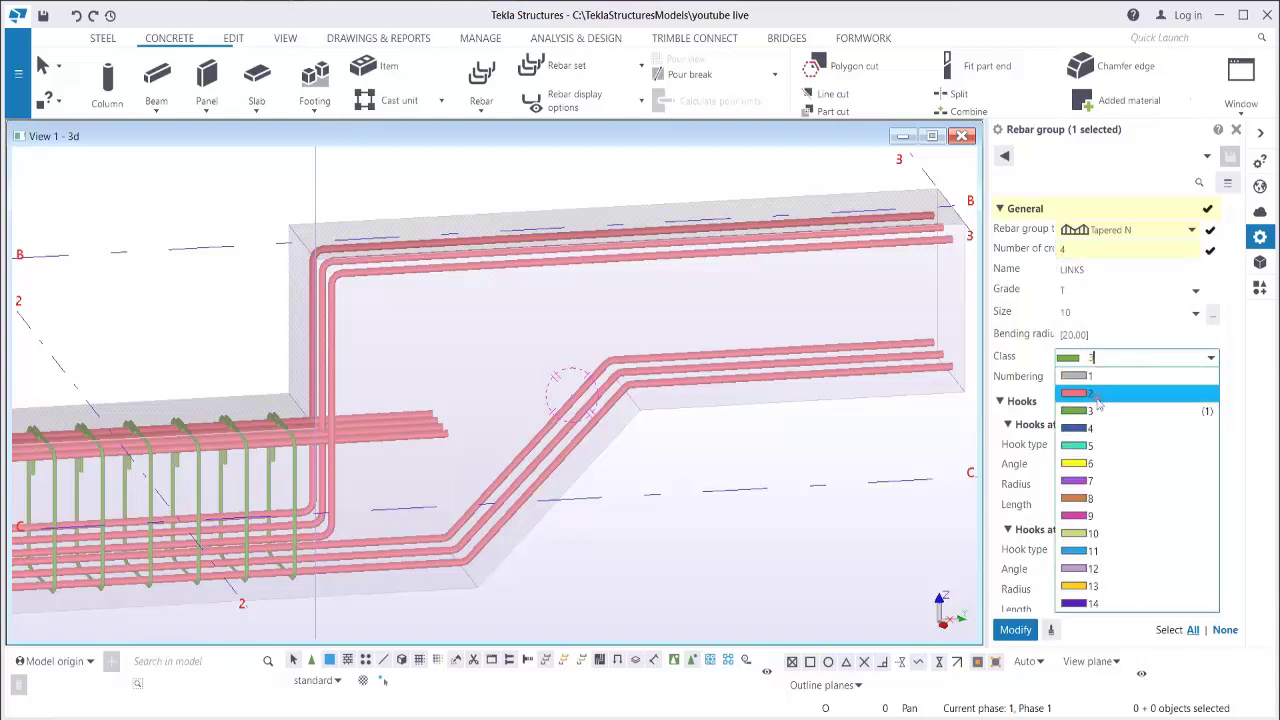
left_click(1078, 460)
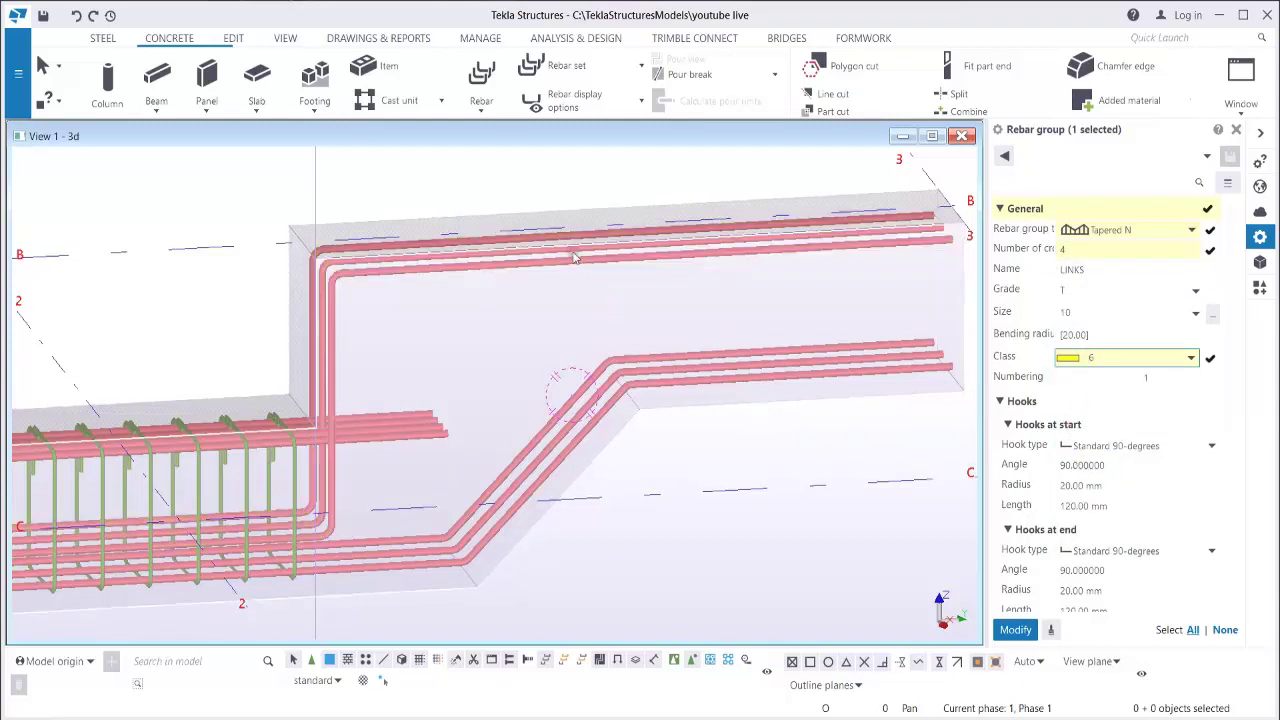
Start the Tapered N link group on the beam and outline its first link around the section at the vertical face, 1000 mm high and 400 mm wide.
left_click(487, 78)
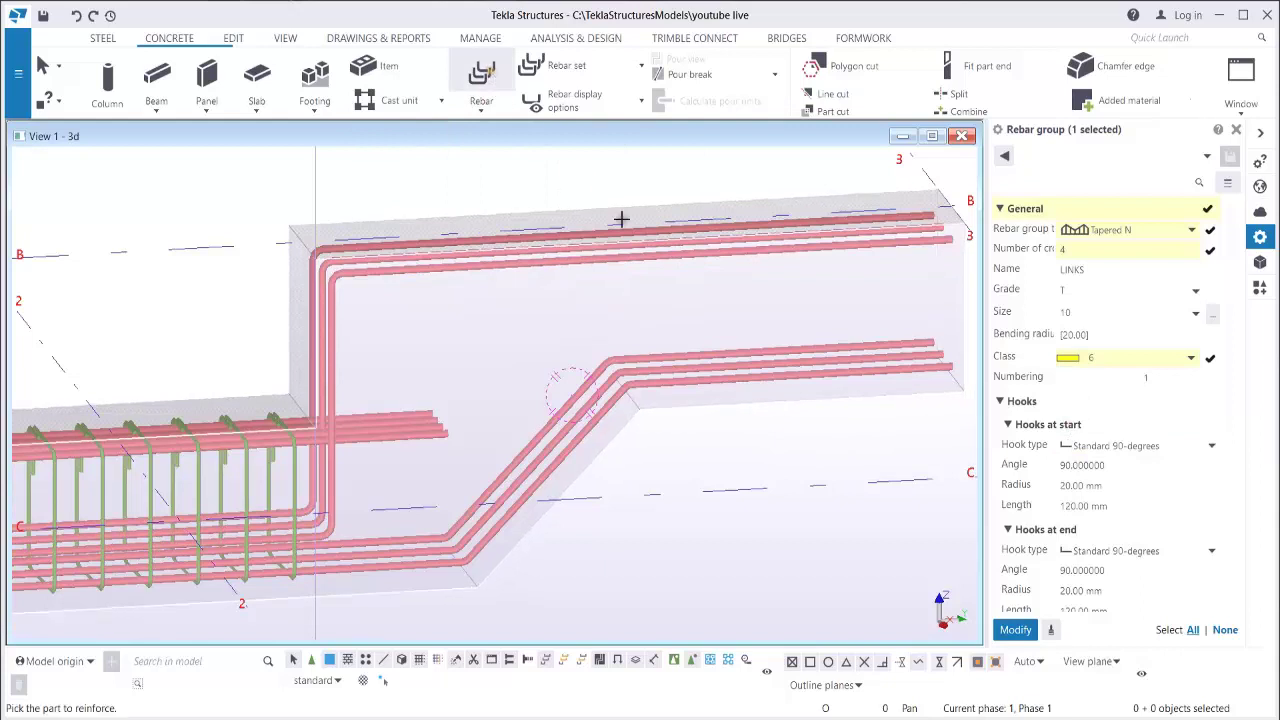
middle_click_drag(503, 481, 515, 563, "ctrl")
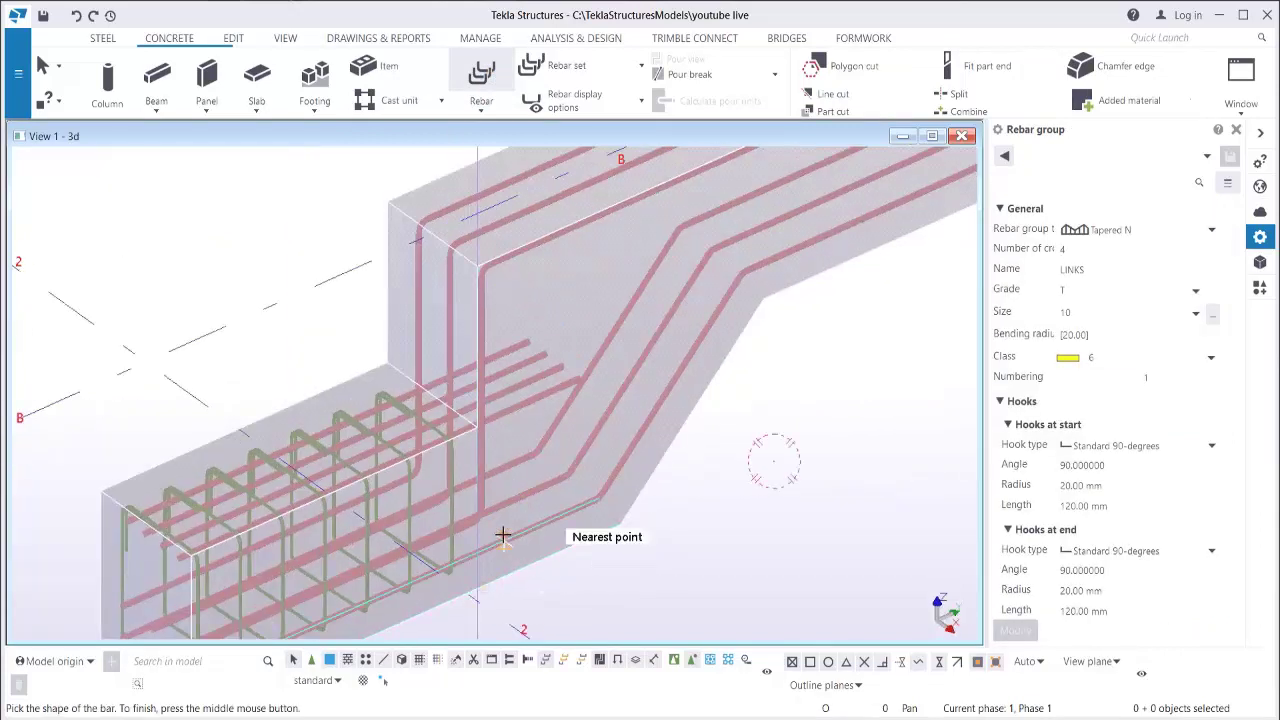
left_click(478, 590)
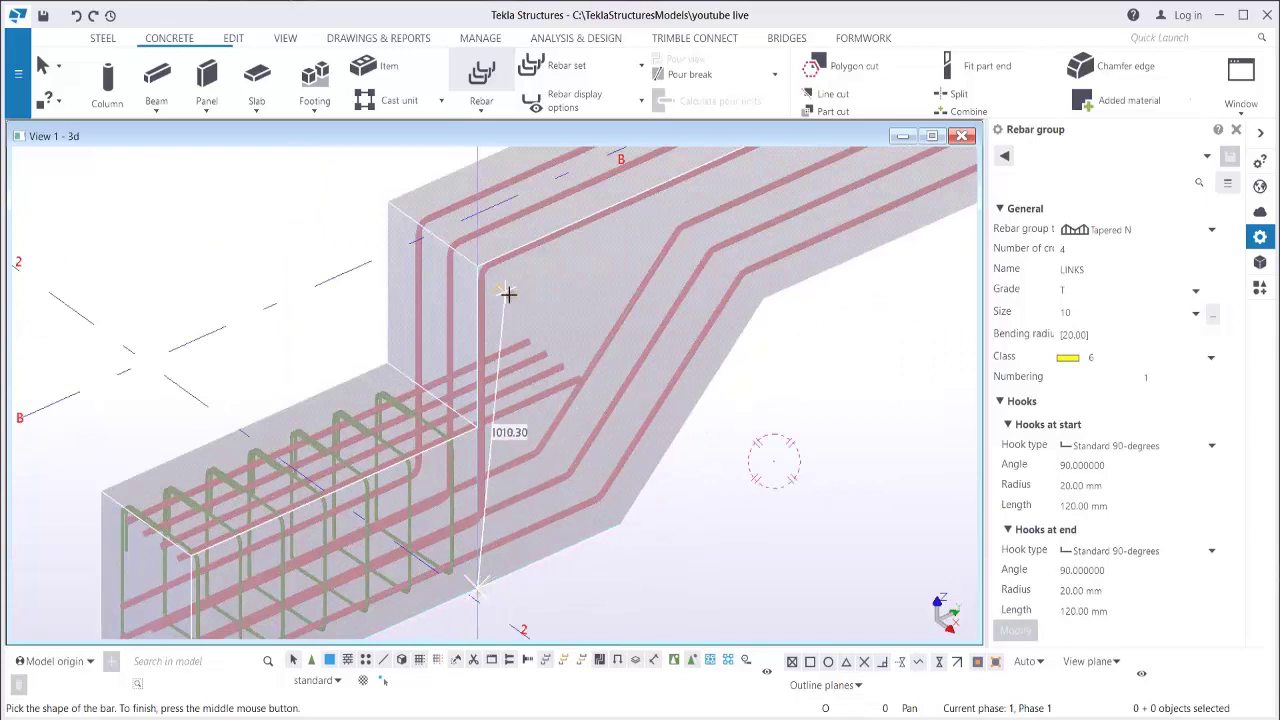
left_click(478, 263)
left_click(388, 202)
middle_click_drag(374, 517, 614, 523, "ctrl")
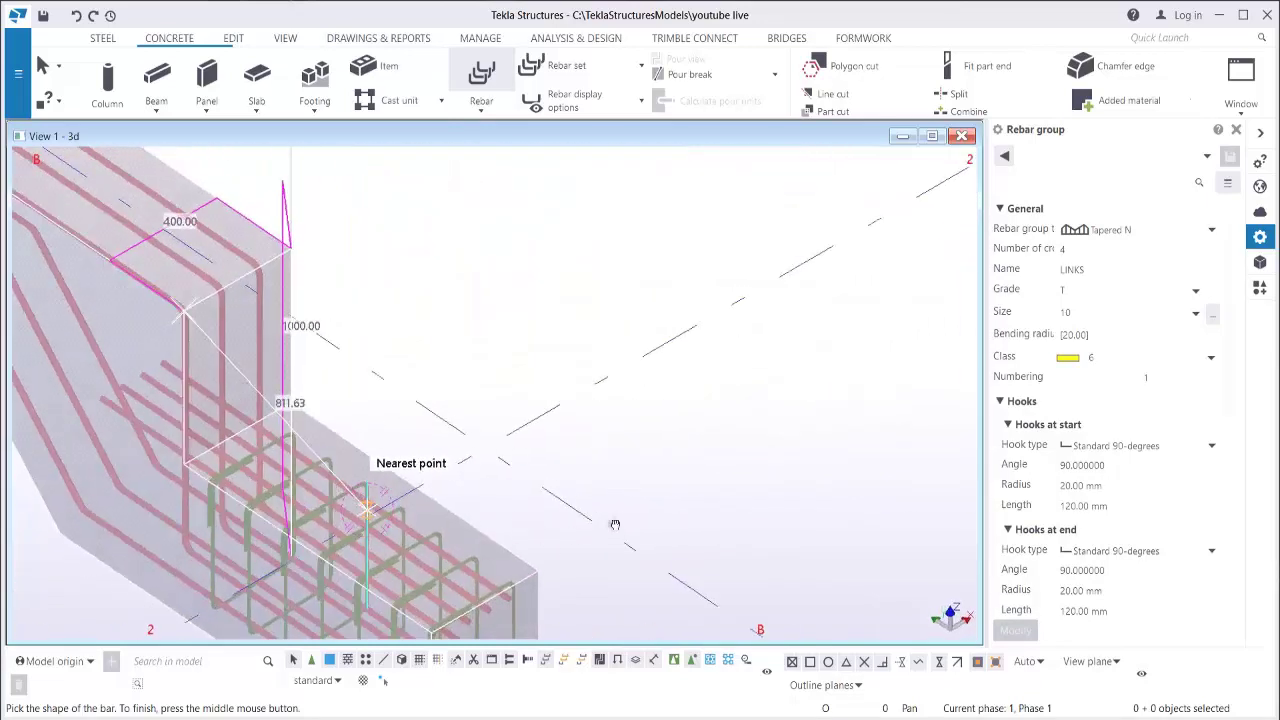
scroll(291, 617, "up", 2)
left_click(142, 618)
middle_click_drag(500, 468, 300, 490, "ctrl")
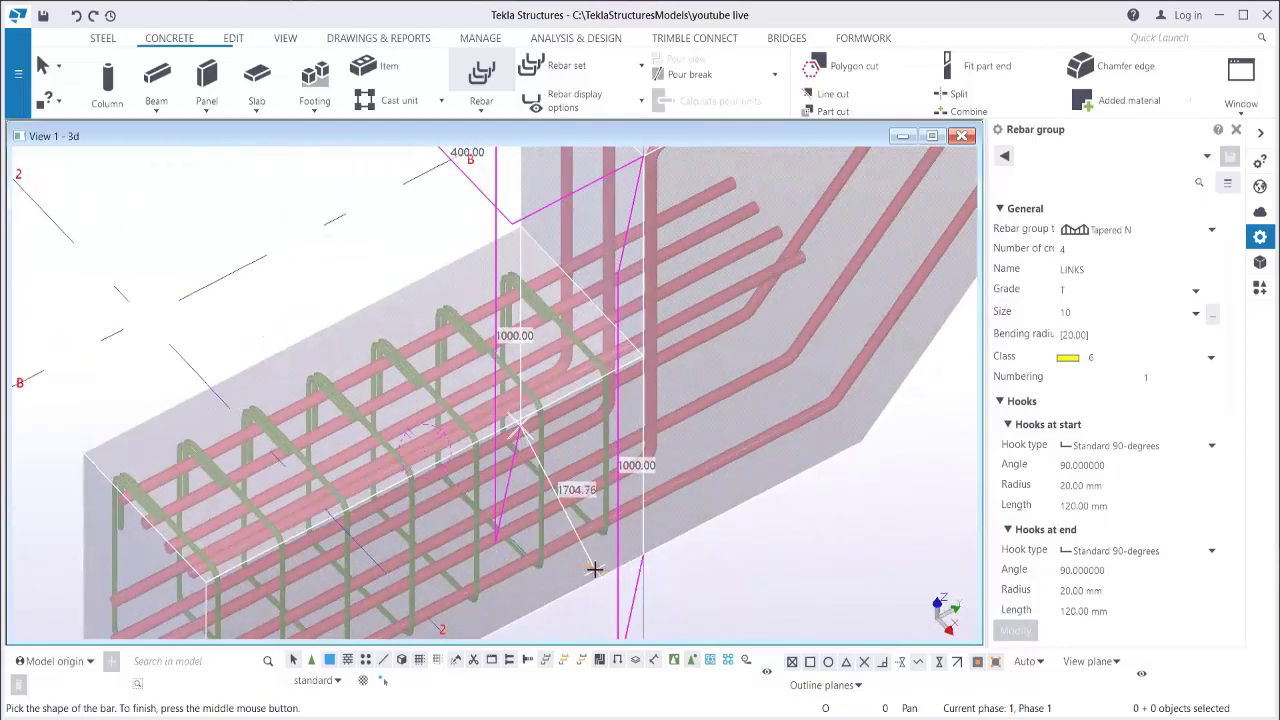
middle_click_drag(590, 548, 632, 467, "ctrl")
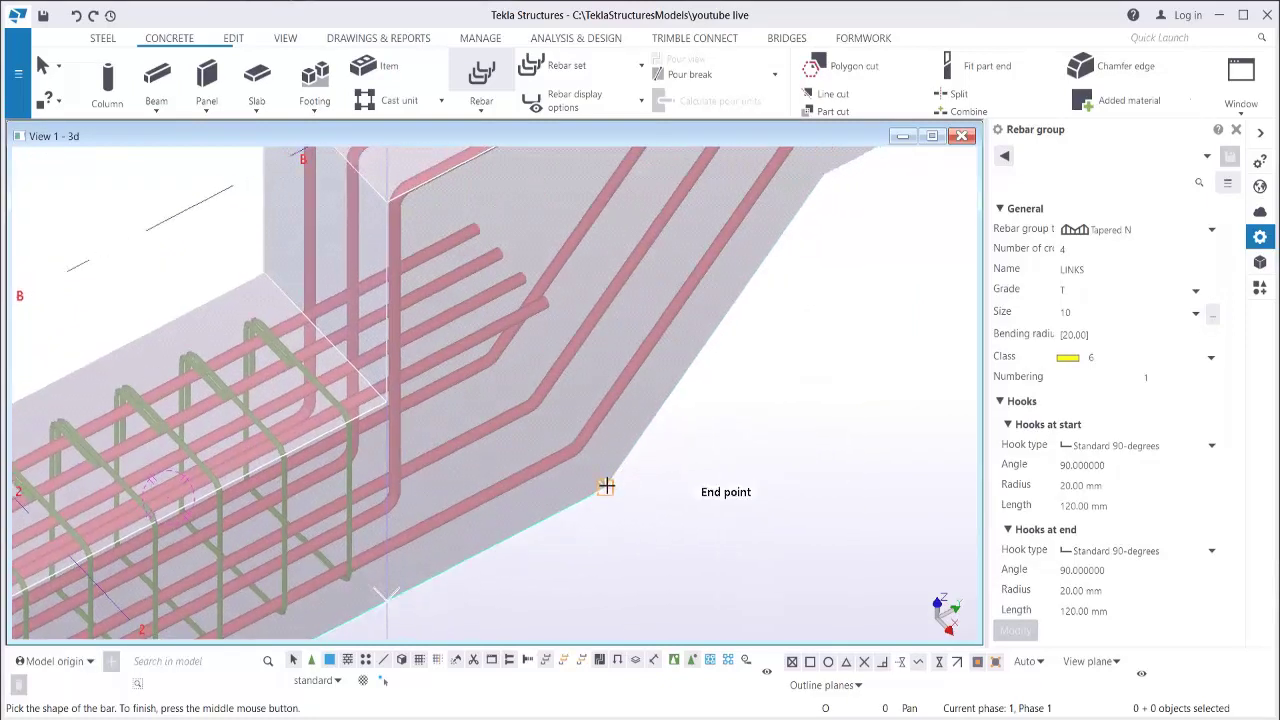
Outline the second link as a closed 1000 by 400 mm rectangle at the slope's lower corner.
left_click(605, 486)
middle_click_drag(609, 420, 637, 423, "ctrl")
left_click(637, 325)
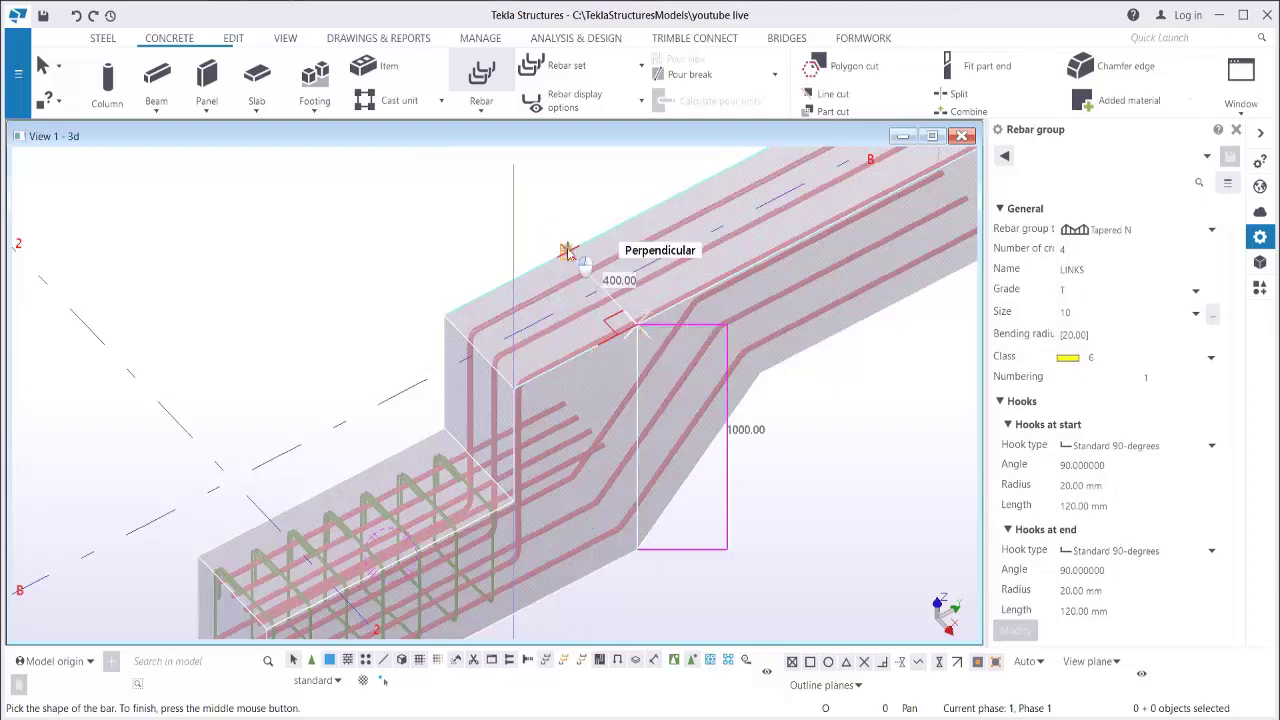
scroll(524, 470, "up", 5)
middle_click_drag(648, 566, 478, 118)
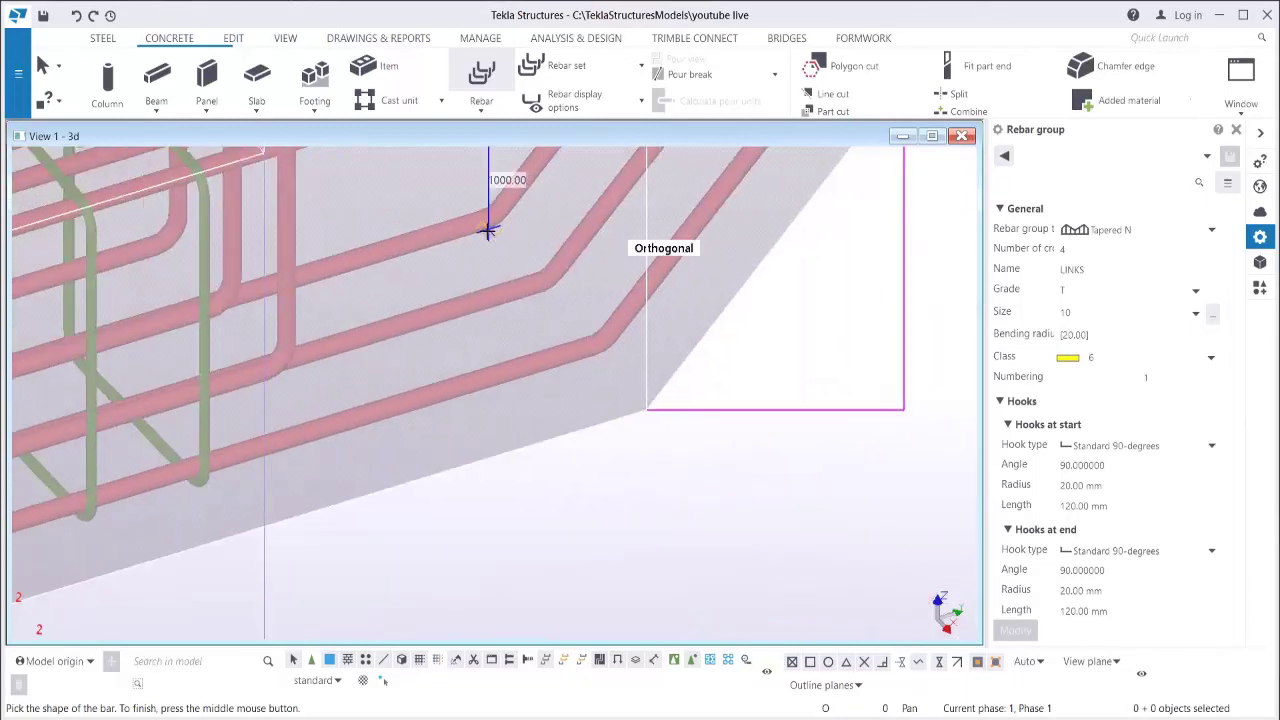
left_click(488, 230)
left_click(648, 409)
middle_click(758, 404)
Outline the third link as a closed 500 by 400 mm rectangle around the section at the slope's upper corner.
scroll(764, 402, "down", 1)
middle_click_drag(801, 340, 738, 496)
scroll(738, 496, "down", 1)
middle_click_drag(882, 246, 764, 442)
left_click(773, 427)
middle_click_drag(794, 329, 737, 323, "ctrl")
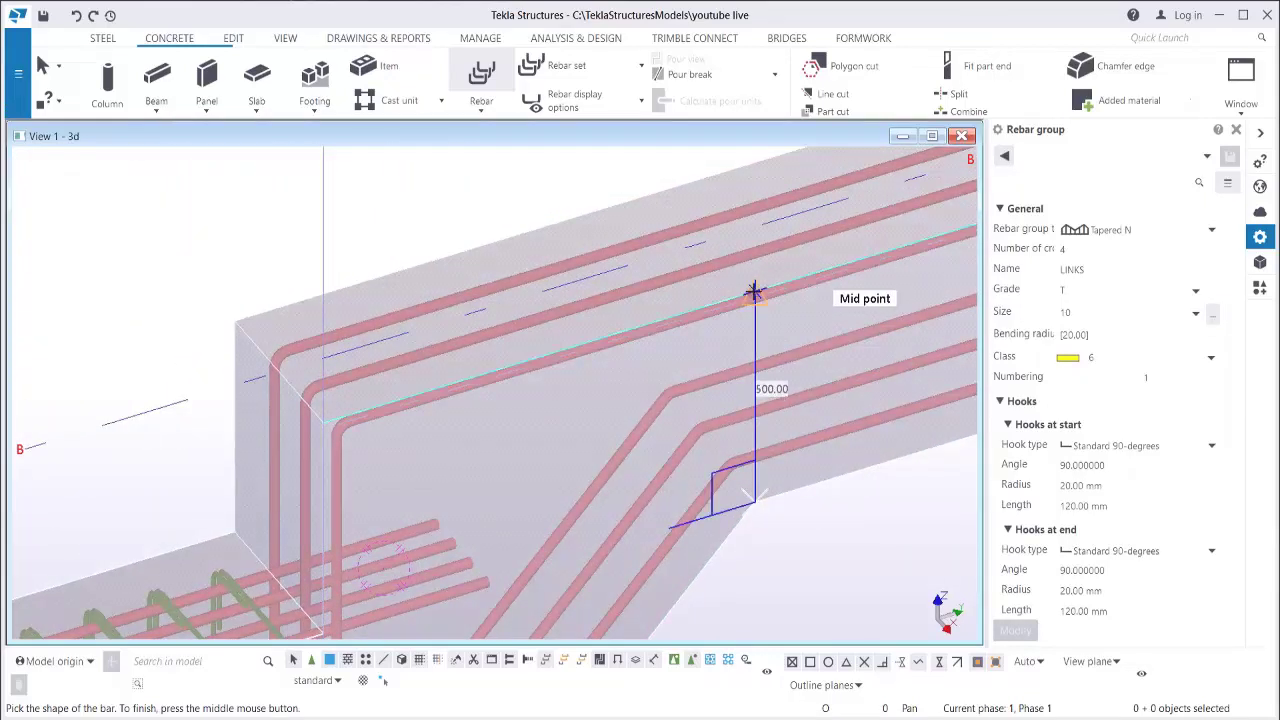
left_click(754, 291)
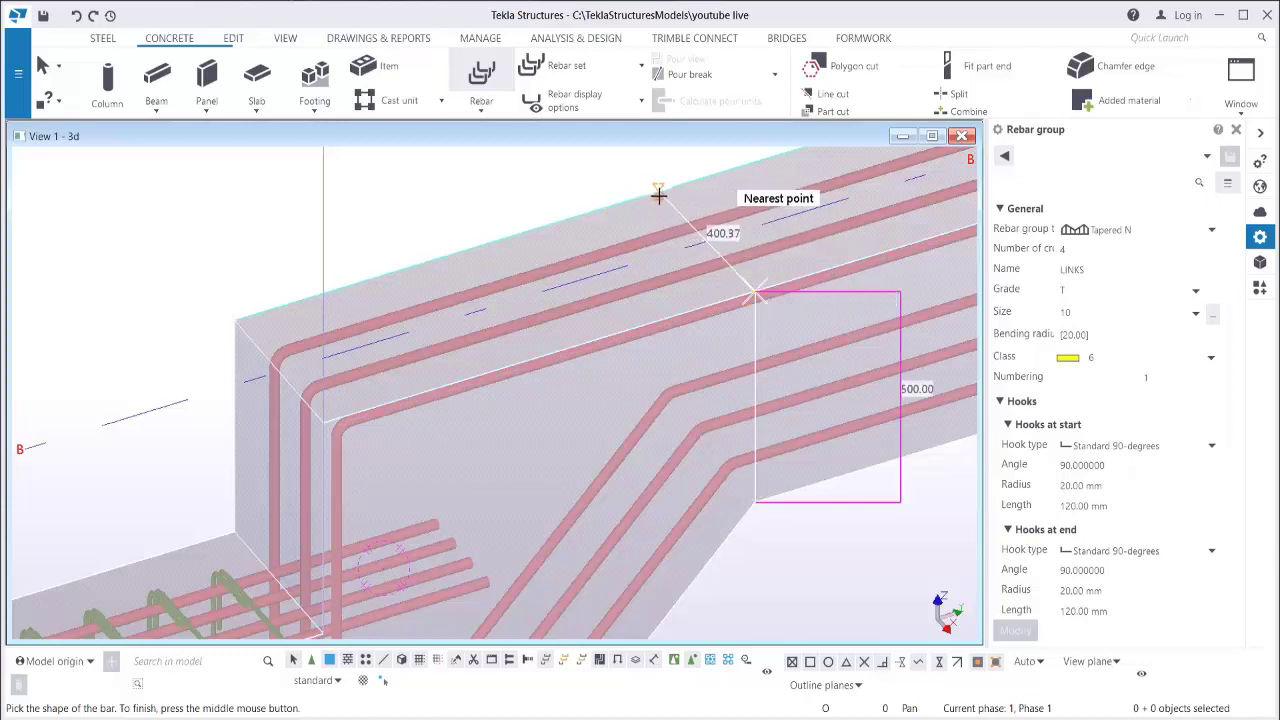
left_click(665, 190)
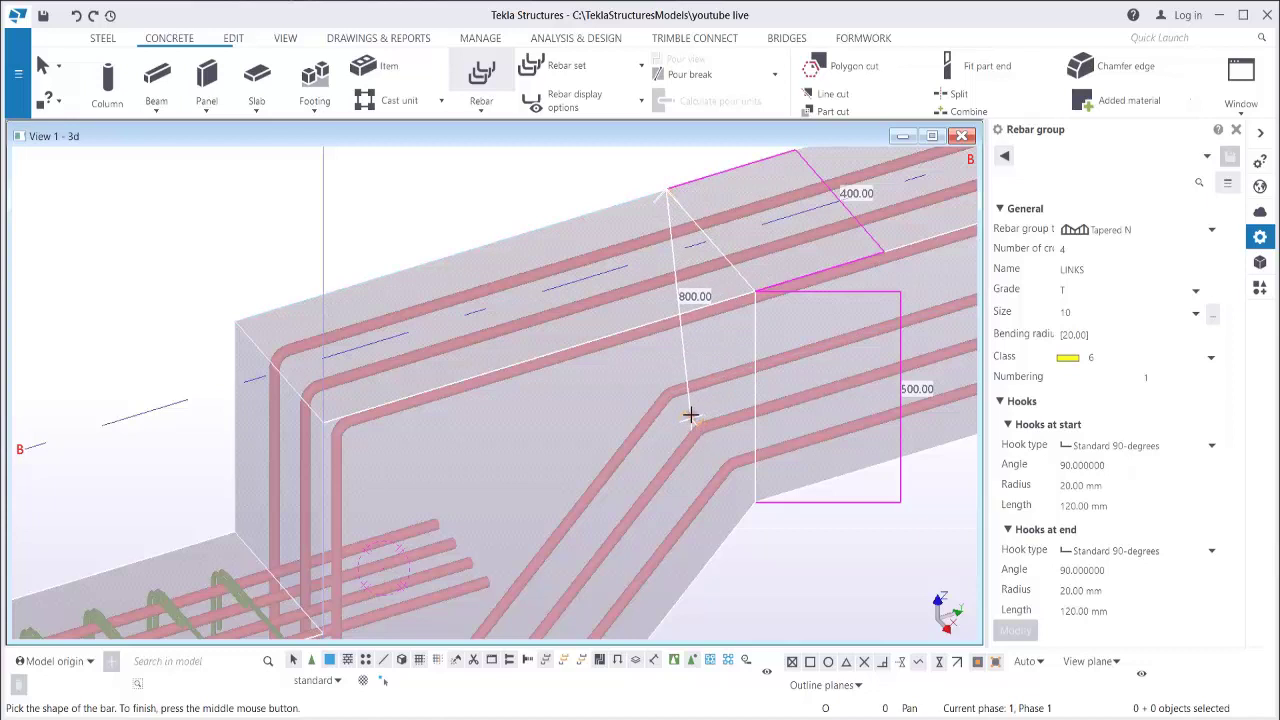
middle_click_drag(675, 423, 643, 380, "ctrl")
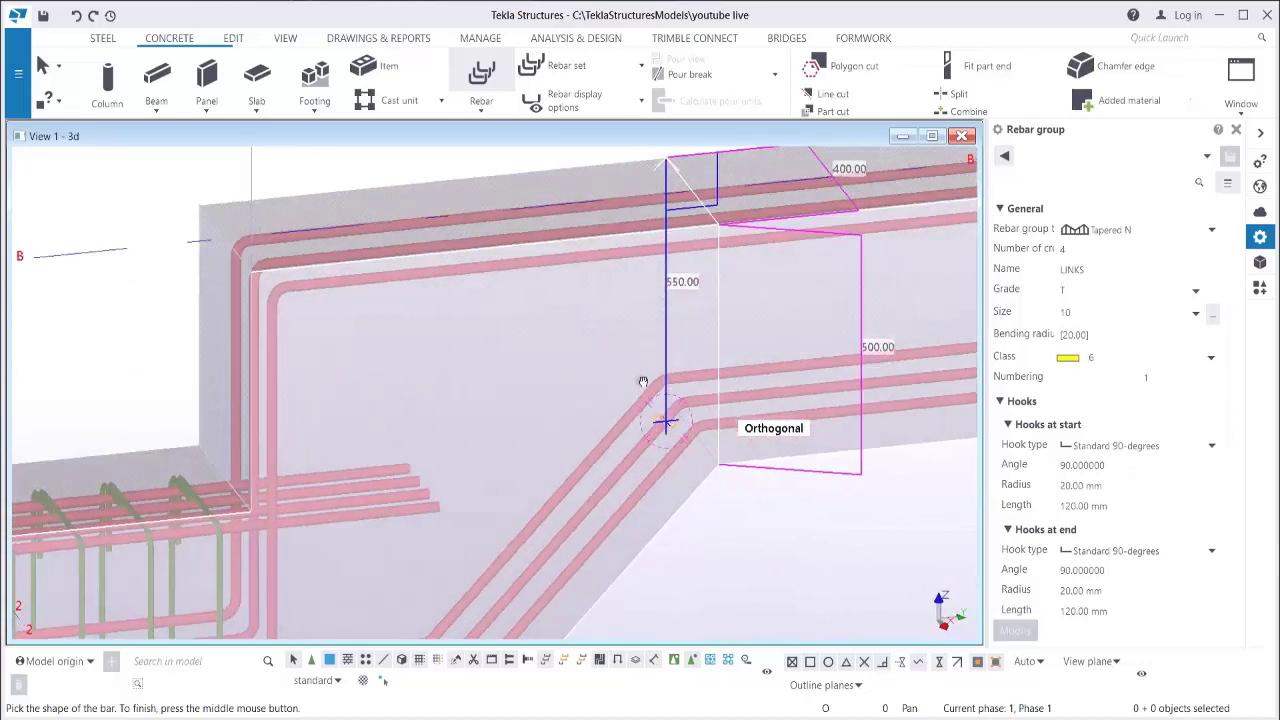
left_click(663, 397)
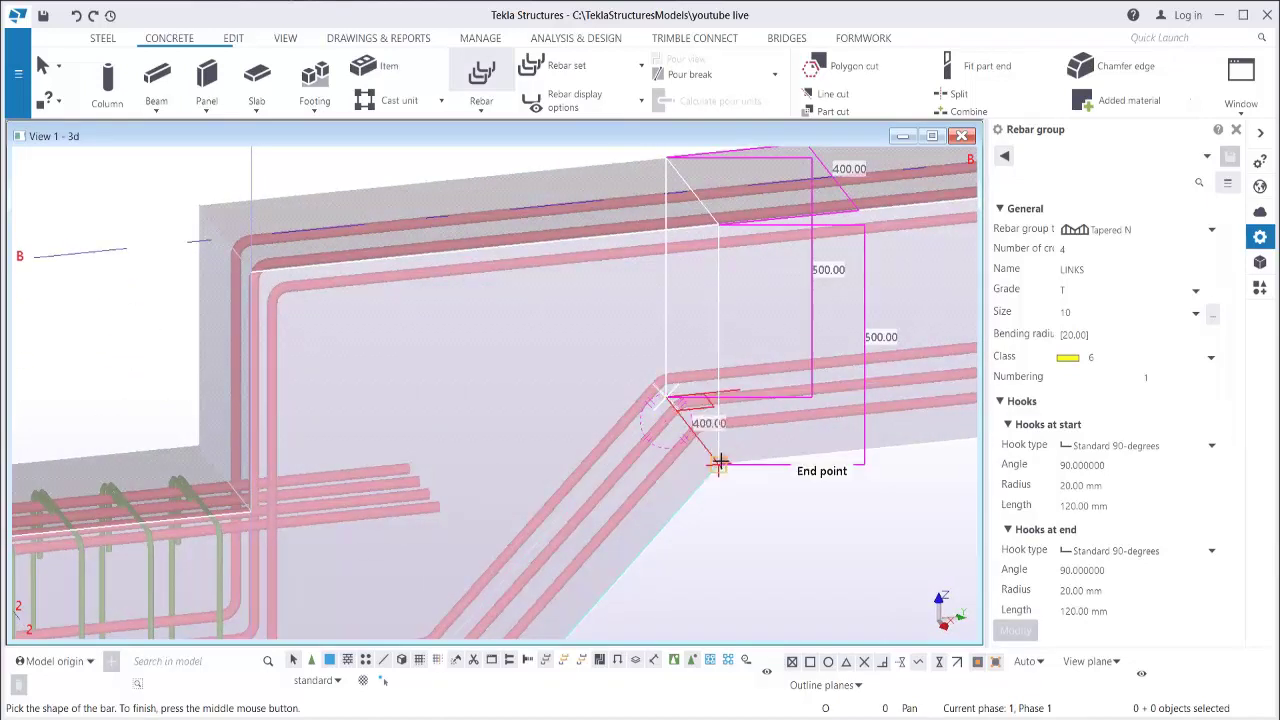
left_click(719, 463)
Outline the fourth link as a 500 by 400 mm rectangle at the beam's end face and create the Tapered N link group.
middle_click_drag(783, 444, 711, 480, "ctrl")
left_click(648, 472)
middle_click_drag(680, 371, 877, 292, "ctrl")
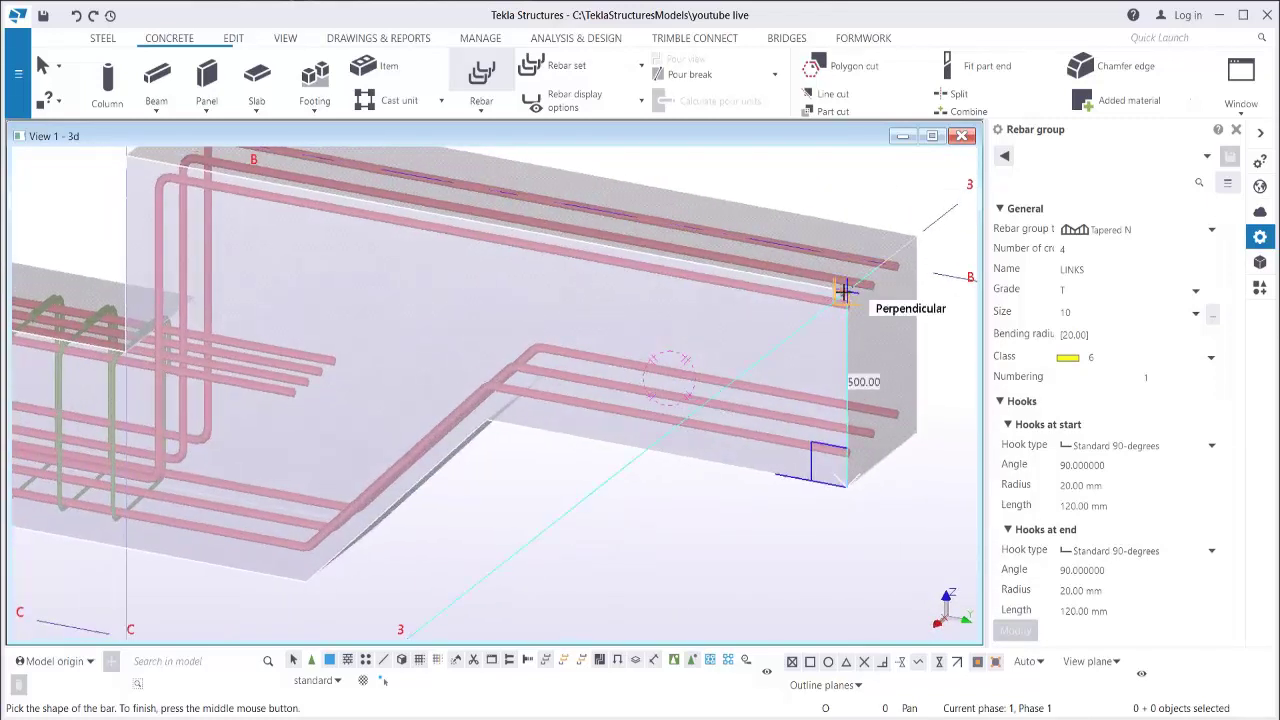
left_click(845, 291)
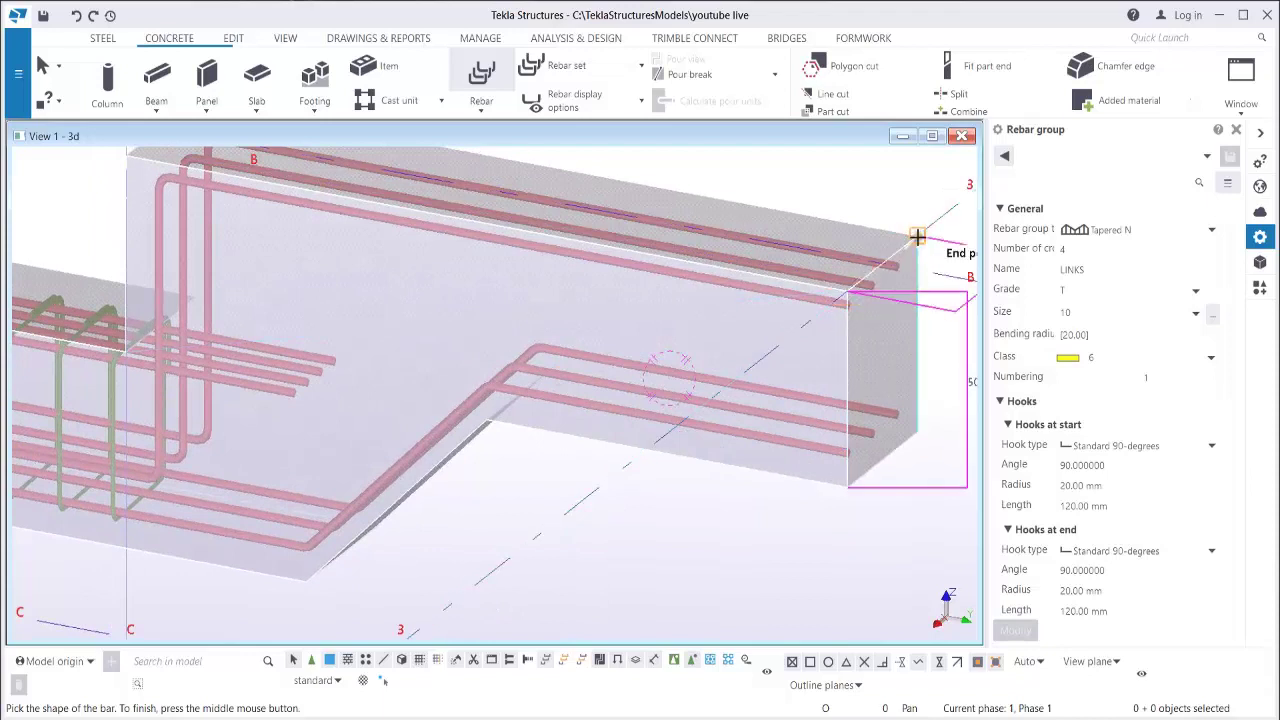
left_click(918, 432)
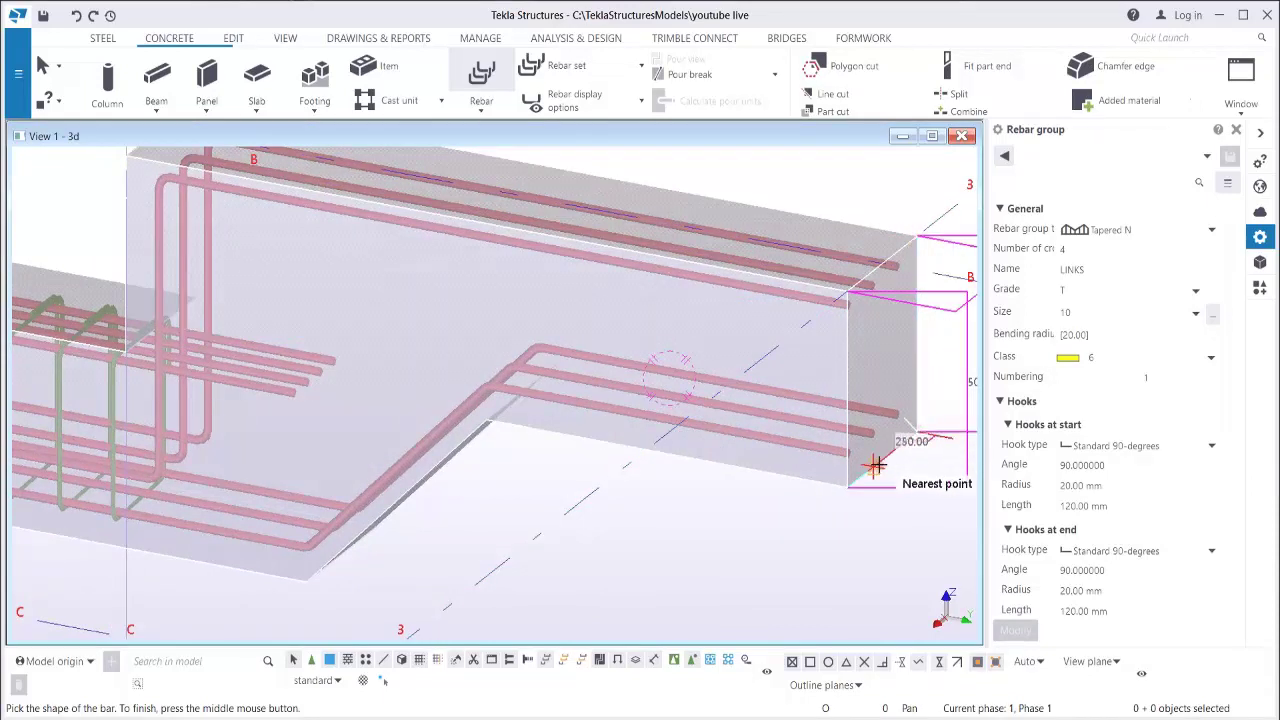
left_click(845, 487)
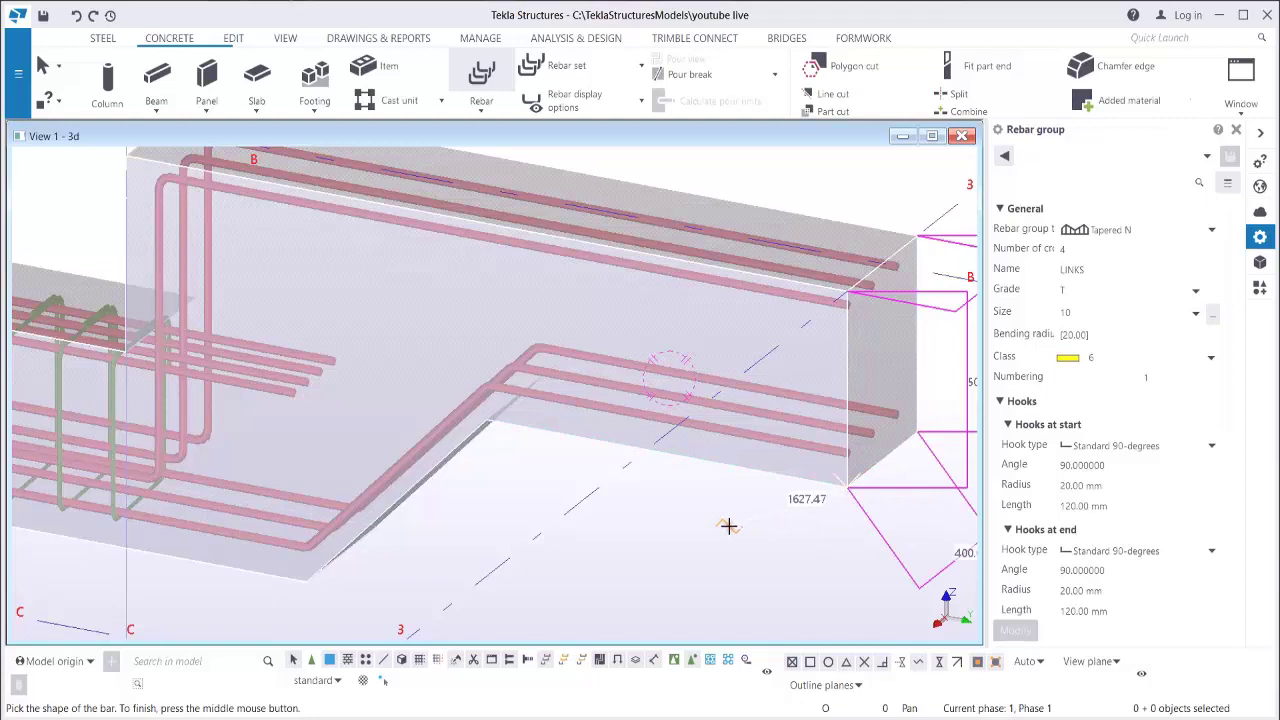
middle_click(729, 526)
right_click(649, 353)
left_click(676, 365)
Examine the tapered links along the beam's high and sloped parts from several angles.
scroll(621, 457, "down", 3)
middle_click_drag(559, 515, 682, 404, "ctrl")
left_click(566, 388)
scroll(544, 390, "up", 3)
middle_click_drag(543, 390, 646, 430)
left_click(605, 424)
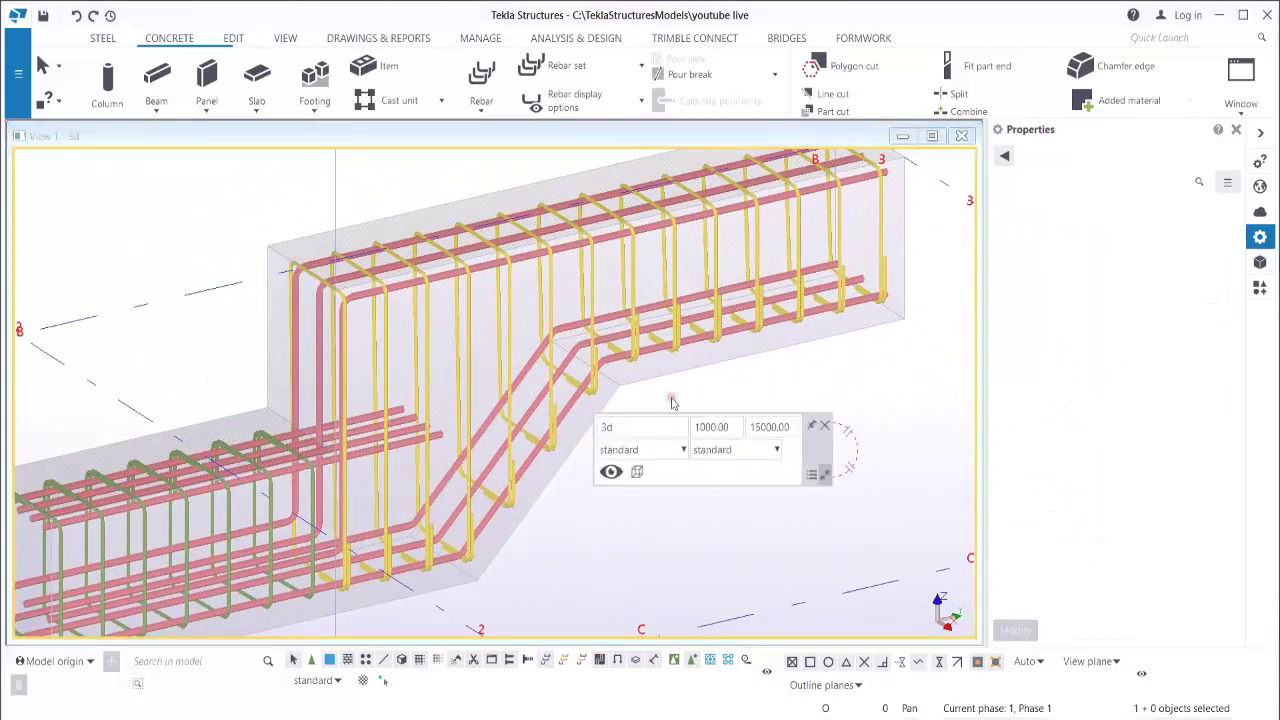
middle_click_drag(452, 452, 400, 435, "ctrl")
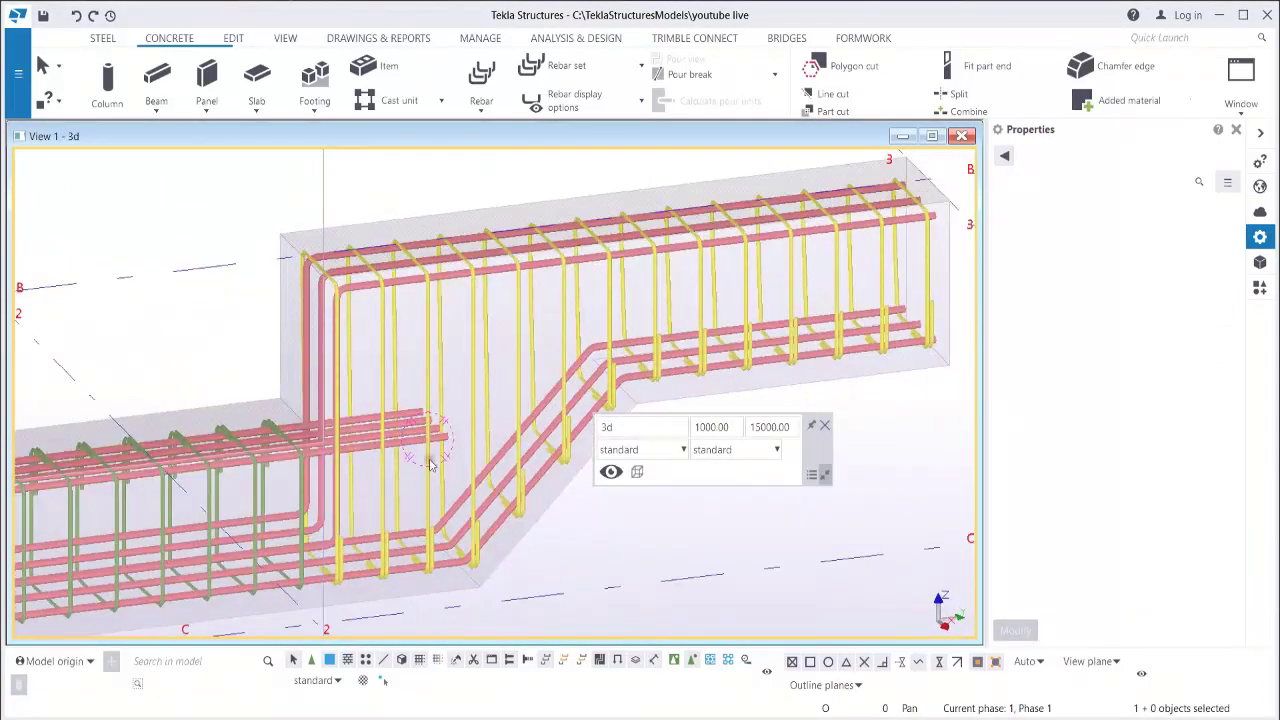
mouse_move(431, 515)
middle_mouse_down("ctrl")
mouse_move(523, 480)
mouse_move(800, 440)
middle_mouse_up("ctrl")
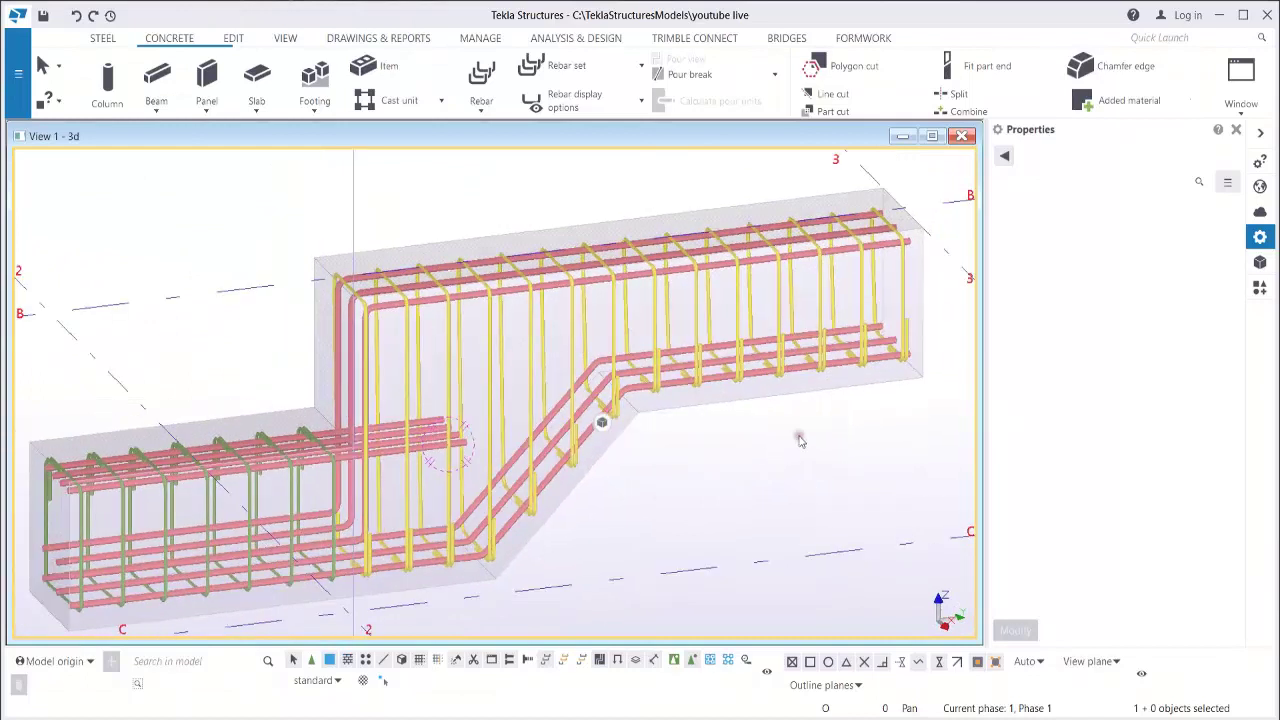
Review the yellow link group's properties and its available rebar group types.
left_click(866, 305)
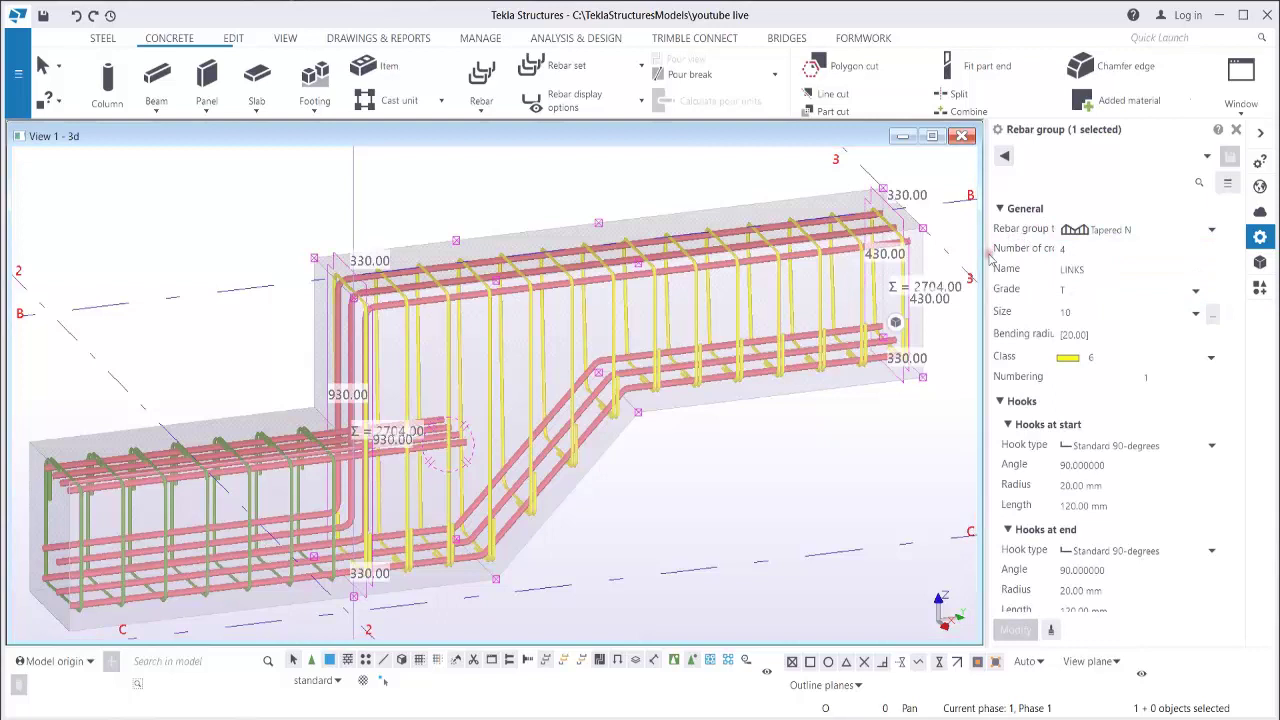
left_click_drag(987, 259, 947, 259)
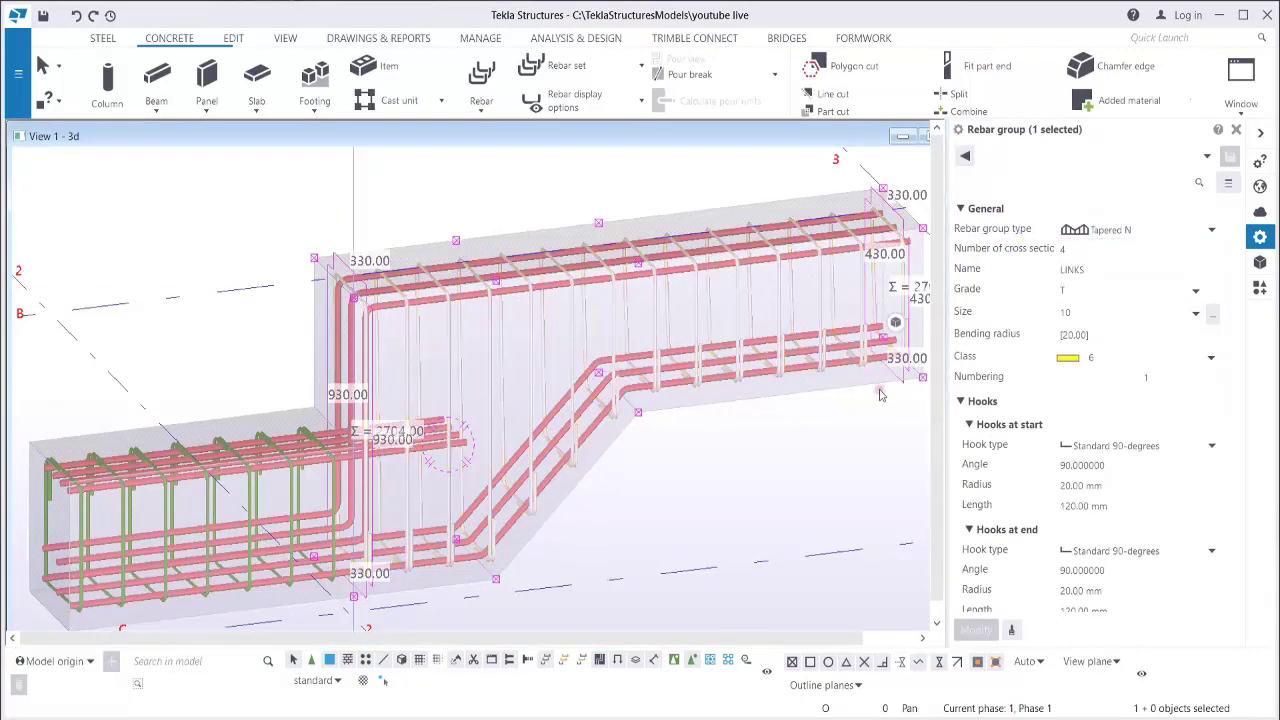
left_click(865, 420)
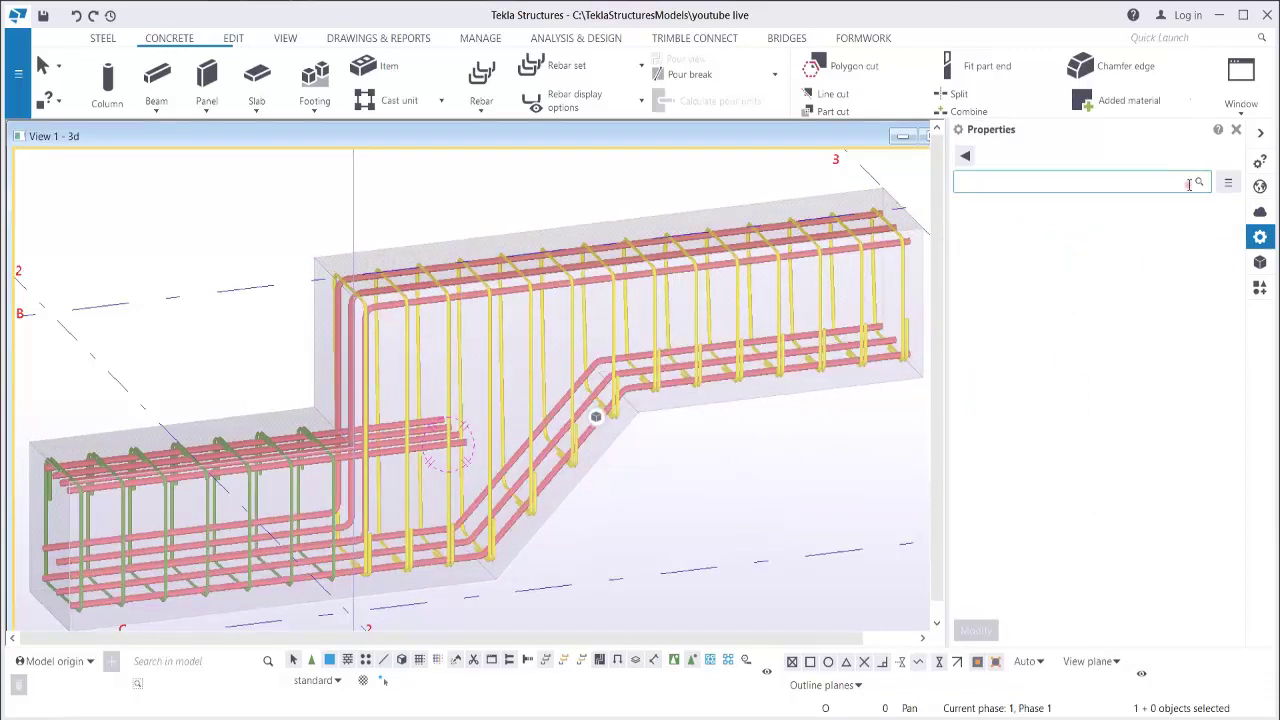
left_click(742, 327)
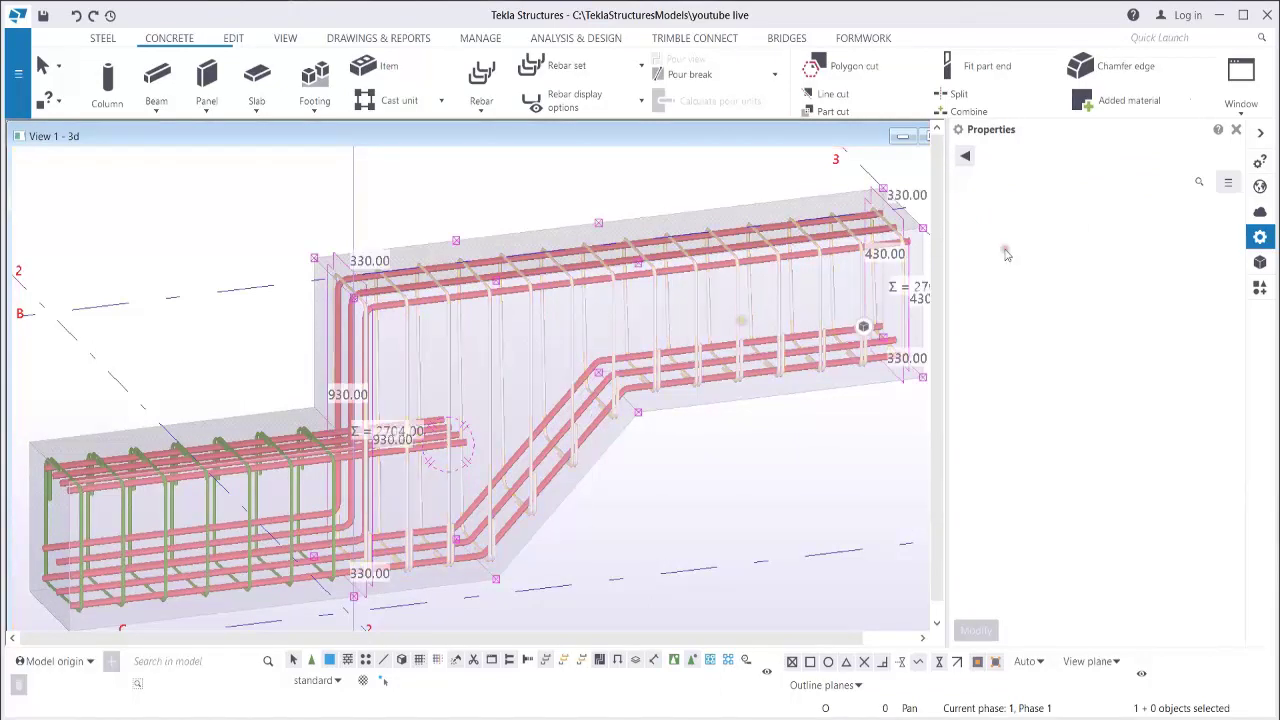
left_click(1120, 230)
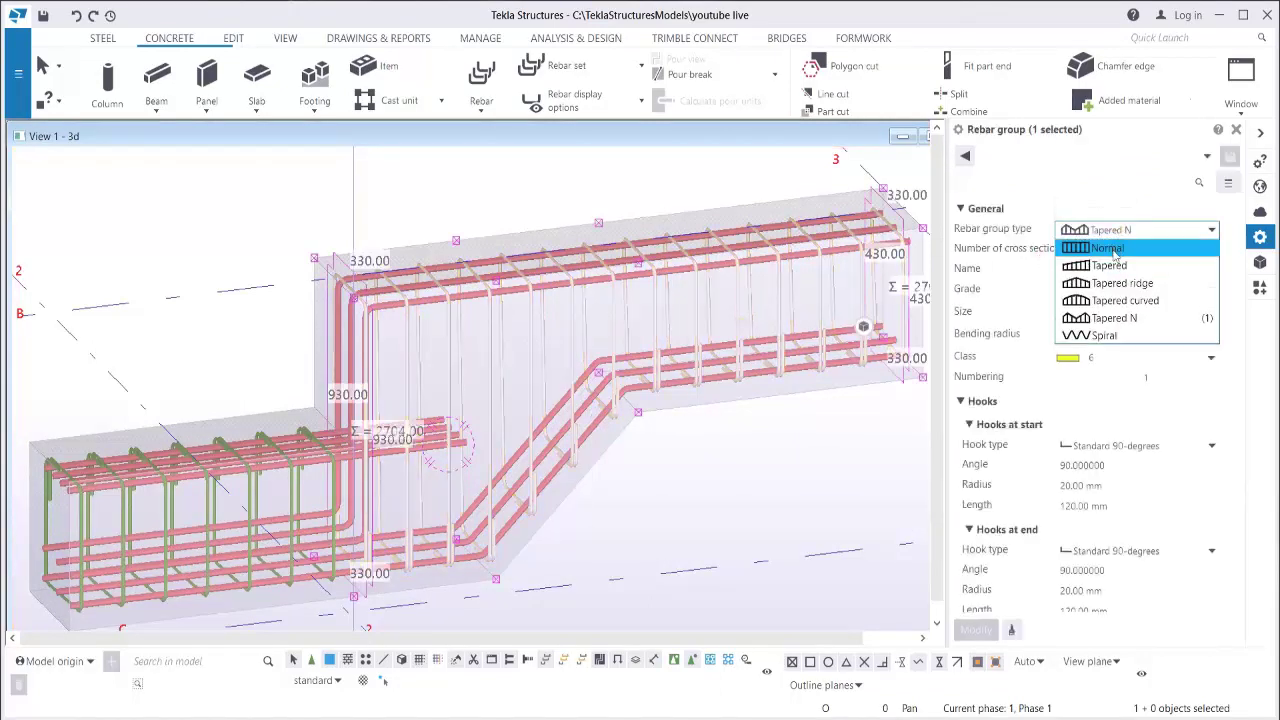
left_click(1120, 230)
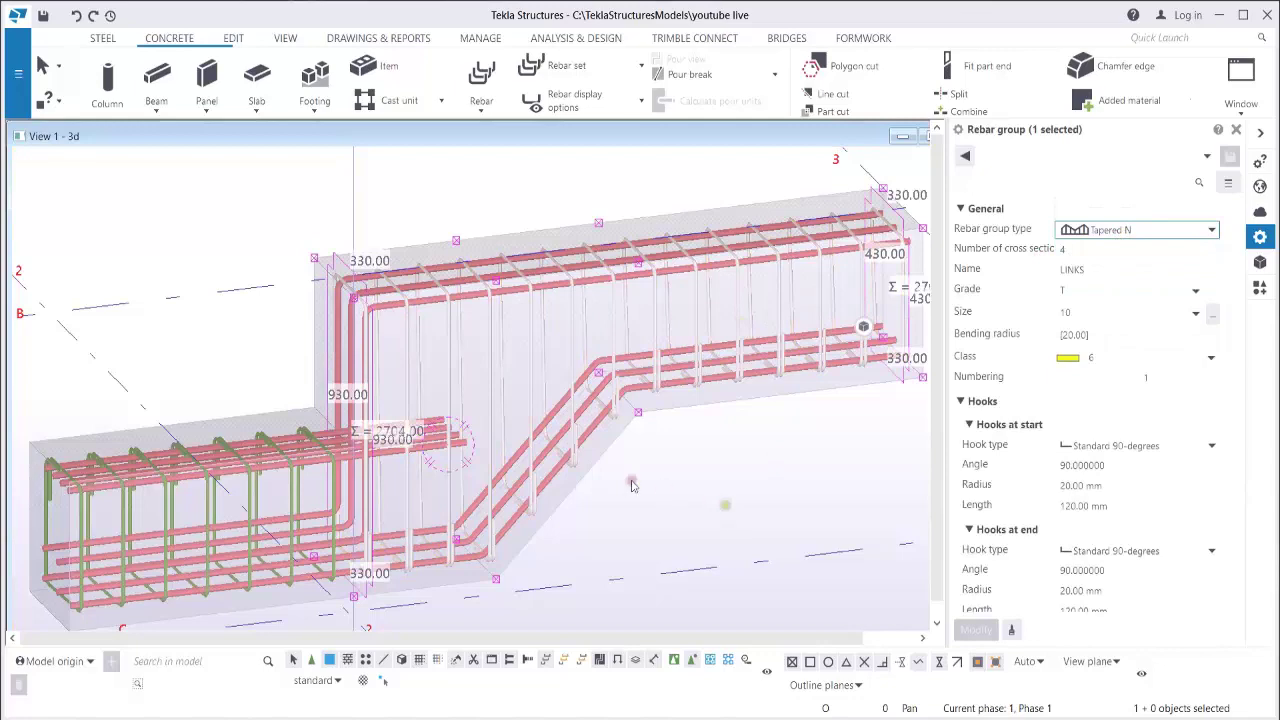
scroll(510, 445, "down", 5)
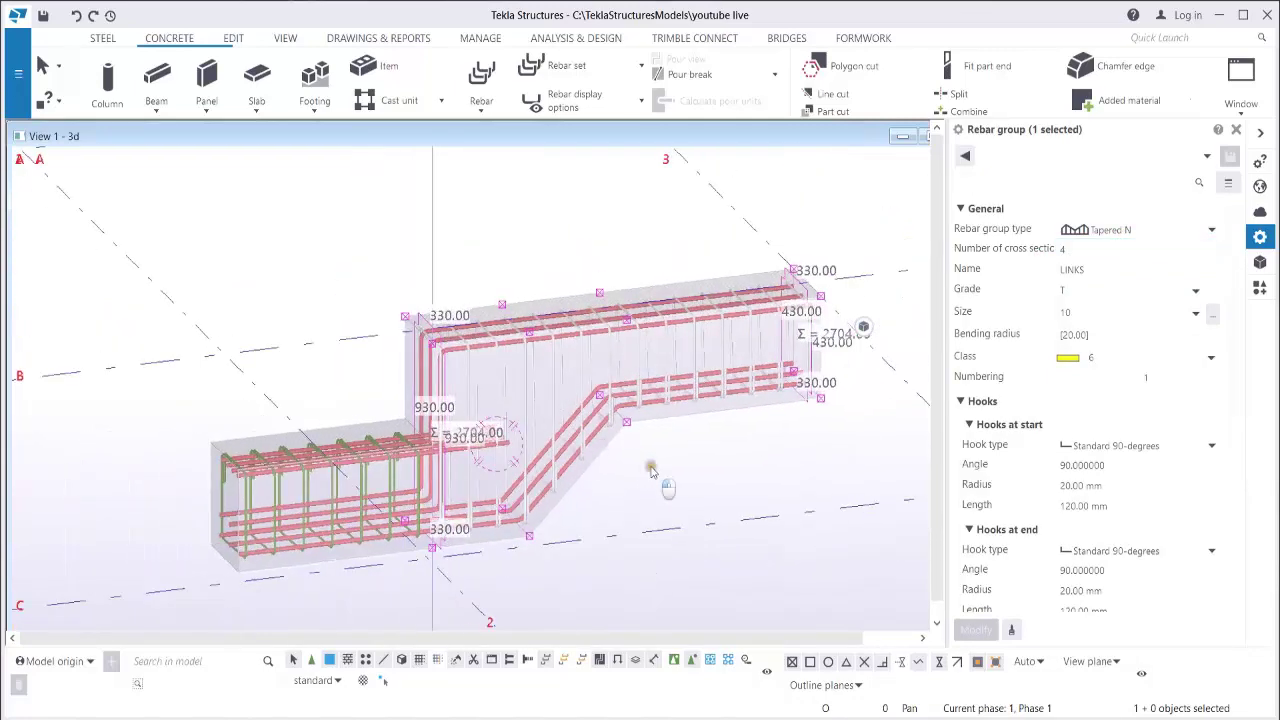
left_click(645, 470)
Redraw the 3D view to bring back the hidden tapered beam beside the cranked one.
middle_click_drag(554, 446, 464, 434, "ctrl")
scroll(518, 450, "up", 4)
scroll(515, 404, "down", 2)
middle_click_drag(464, 434, 506, 392, "ctrl")
middle_click_drag(506, 392, 607, 442)
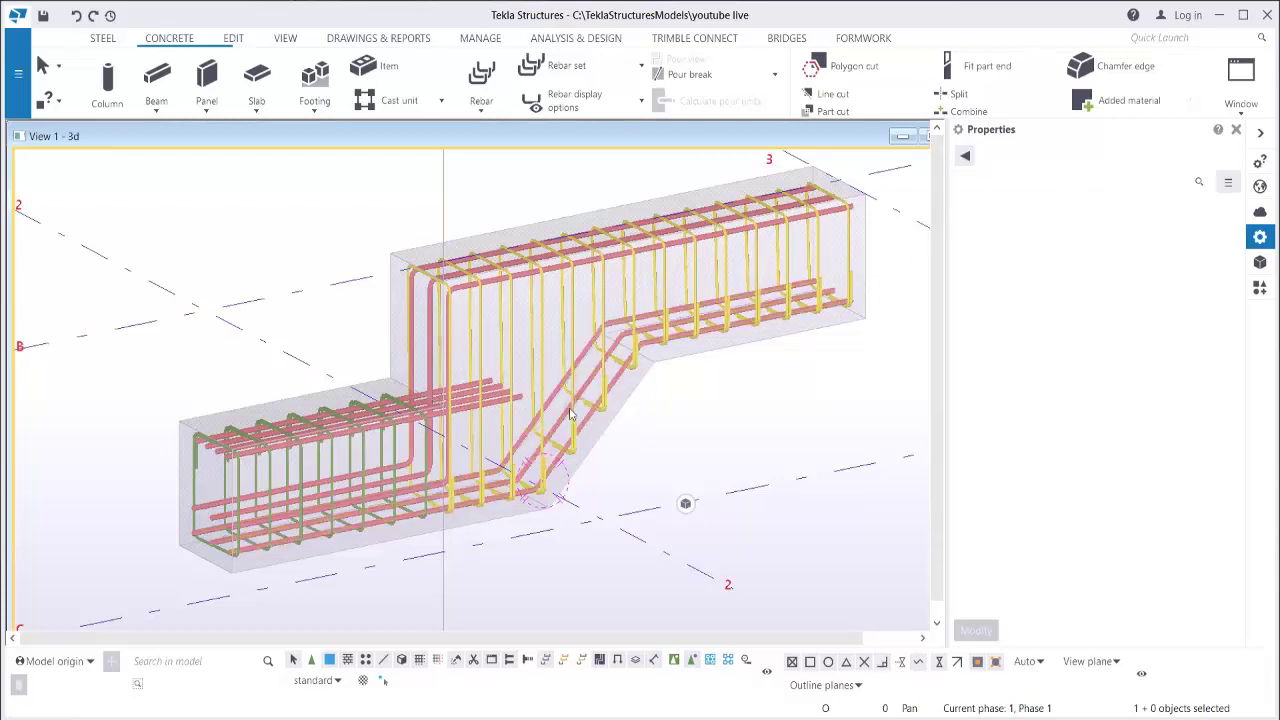
scroll(570, 413, "down", 3)
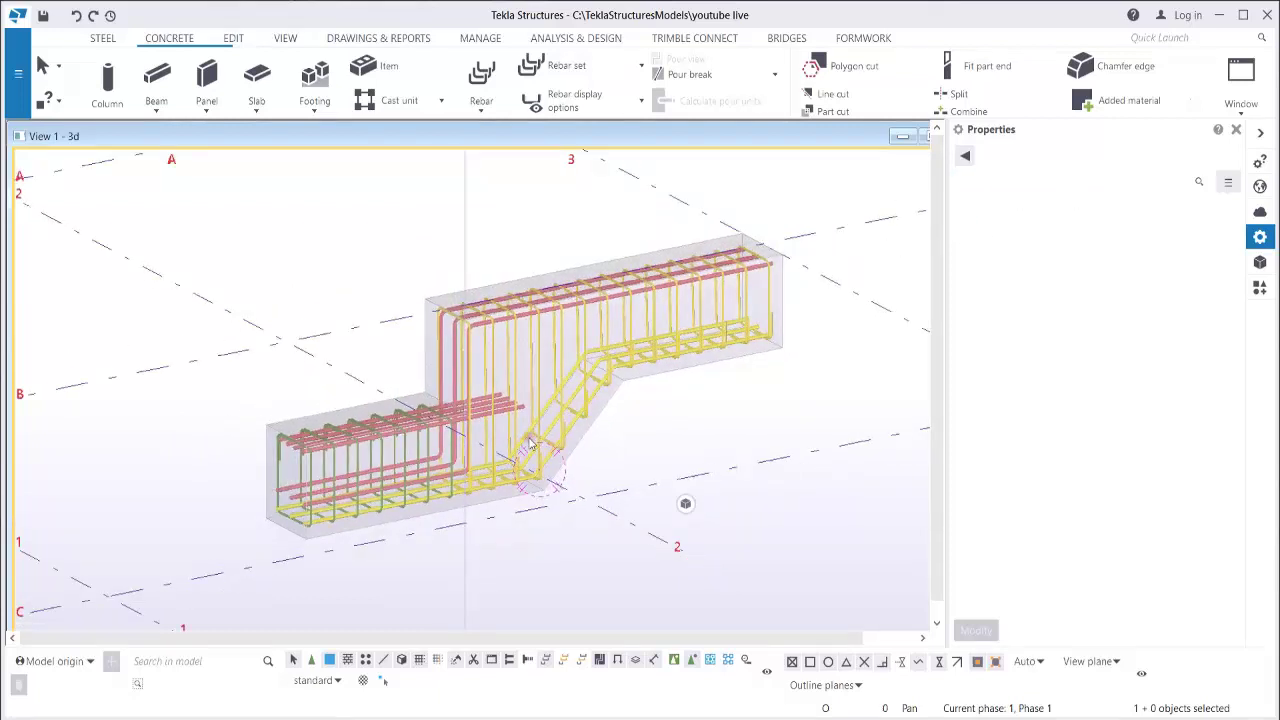
right_click(340, 283)
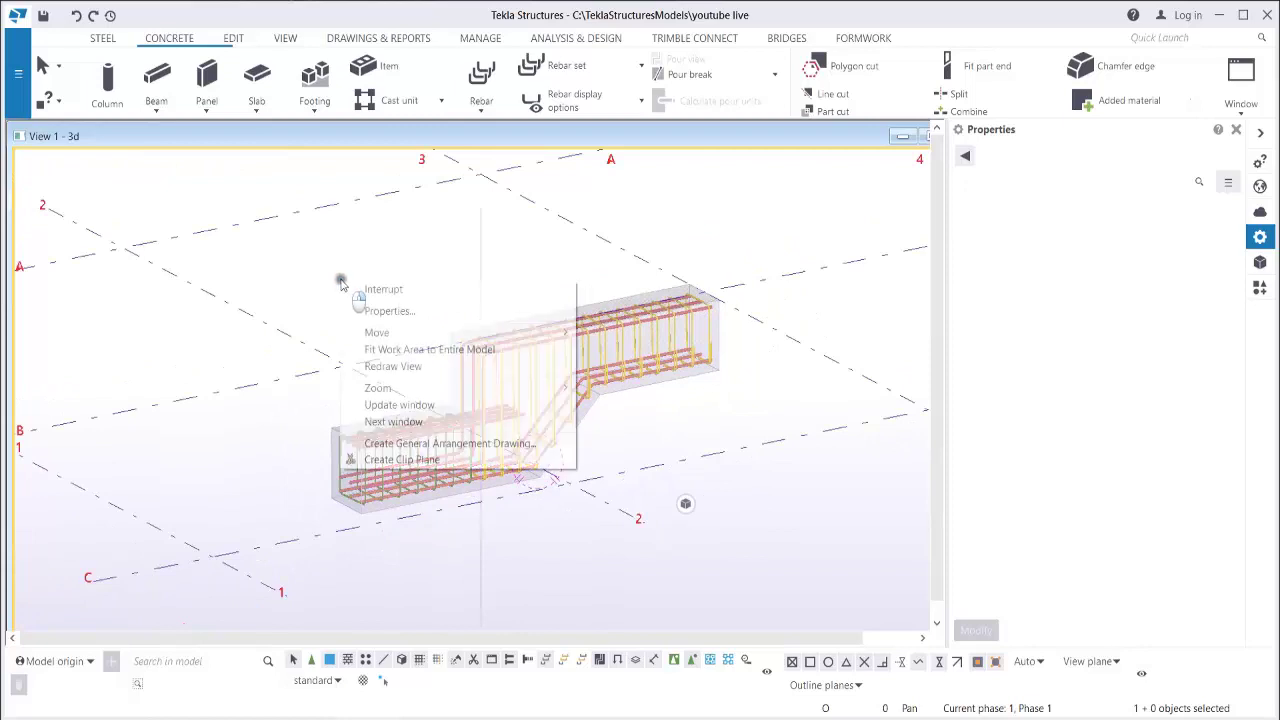
left_click(393, 366)
scroll(507, 432, "down", 2)
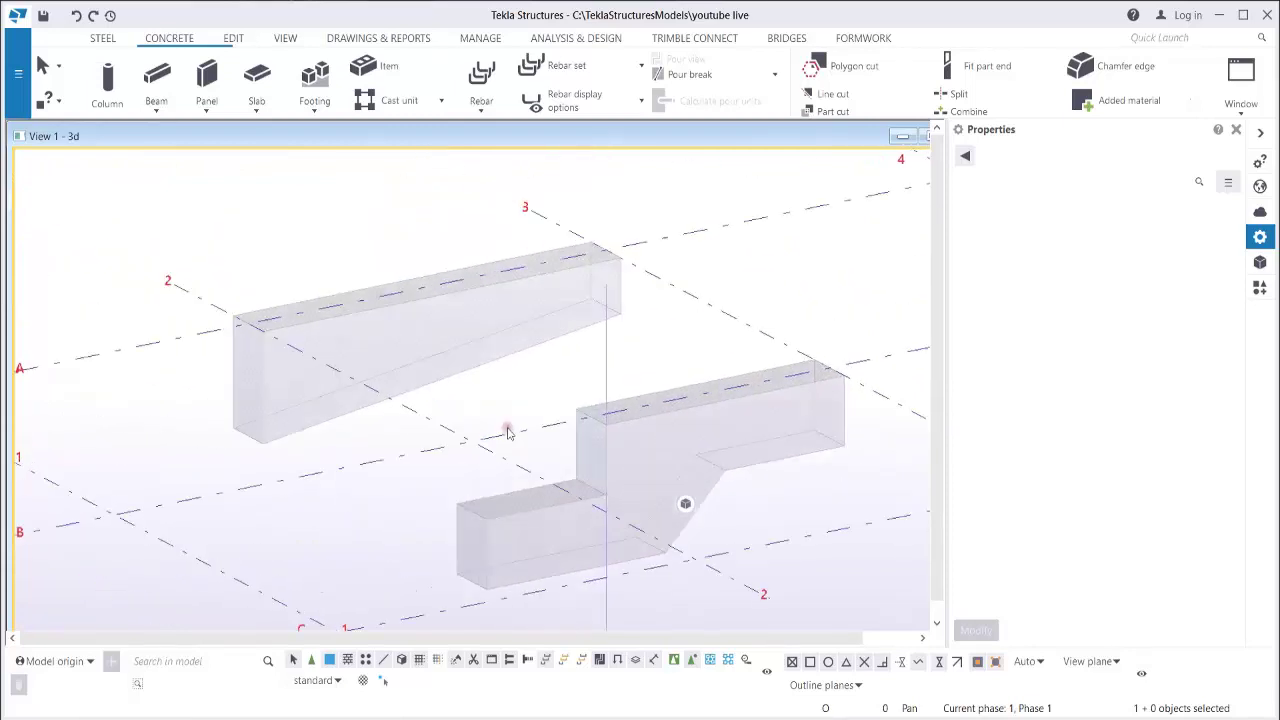
scroll(509, 401, "up", 1)
scroll(518, 380, "down", 2)
Make reinforcing bars visible in the model and in components with Exact representation in the view's display settings.
double_click(518, 380)
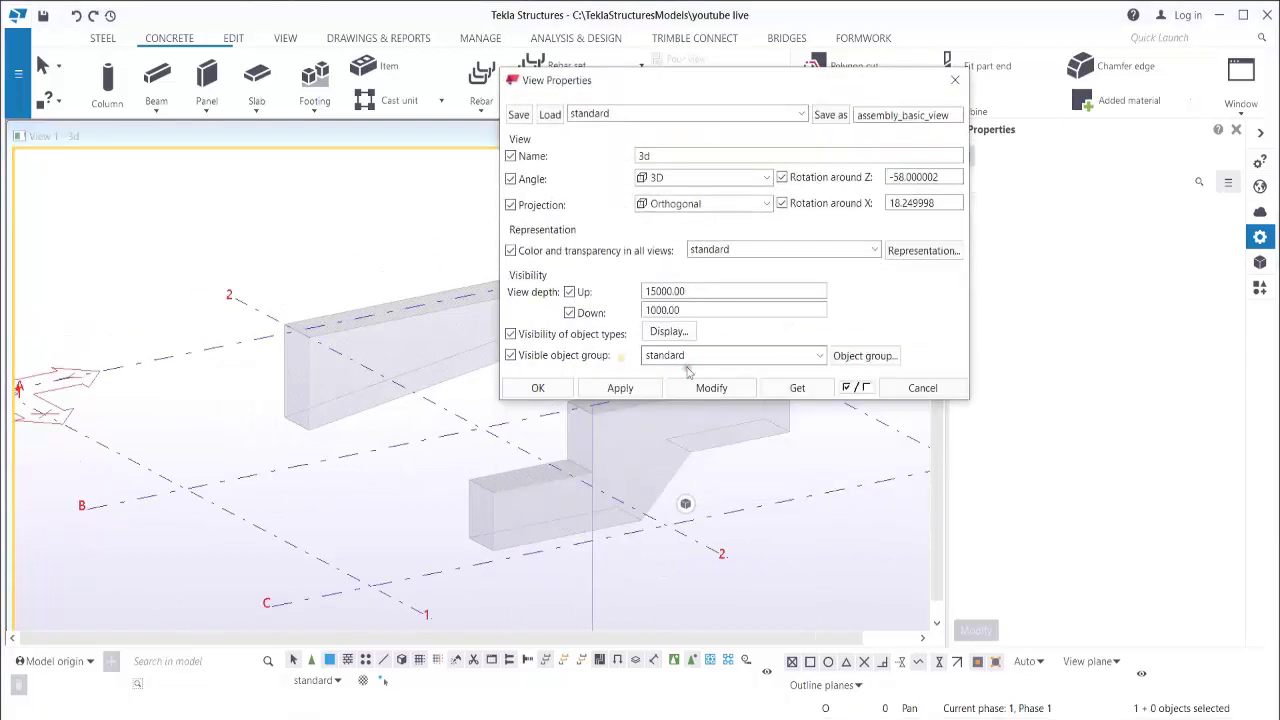
left_click(668, 332)
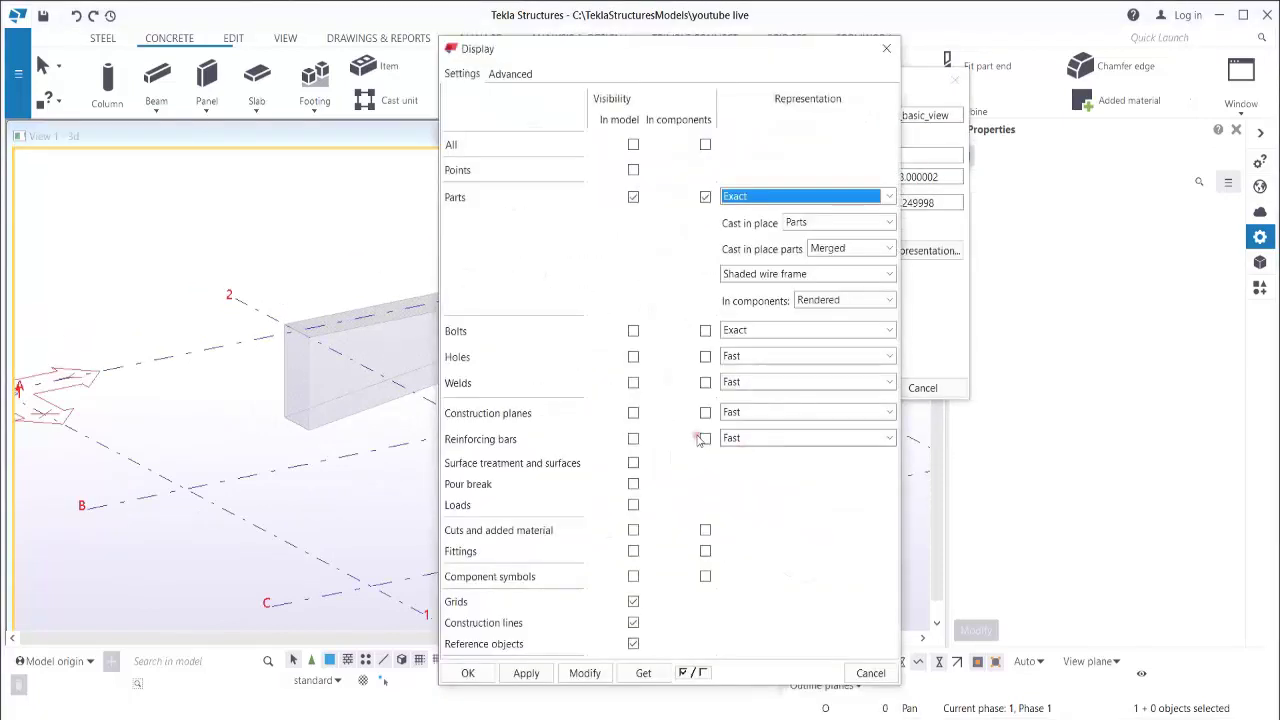
left_click(705, 439)
left_click(763, 437)
left_click(753, 476)
left_click(585, 672)
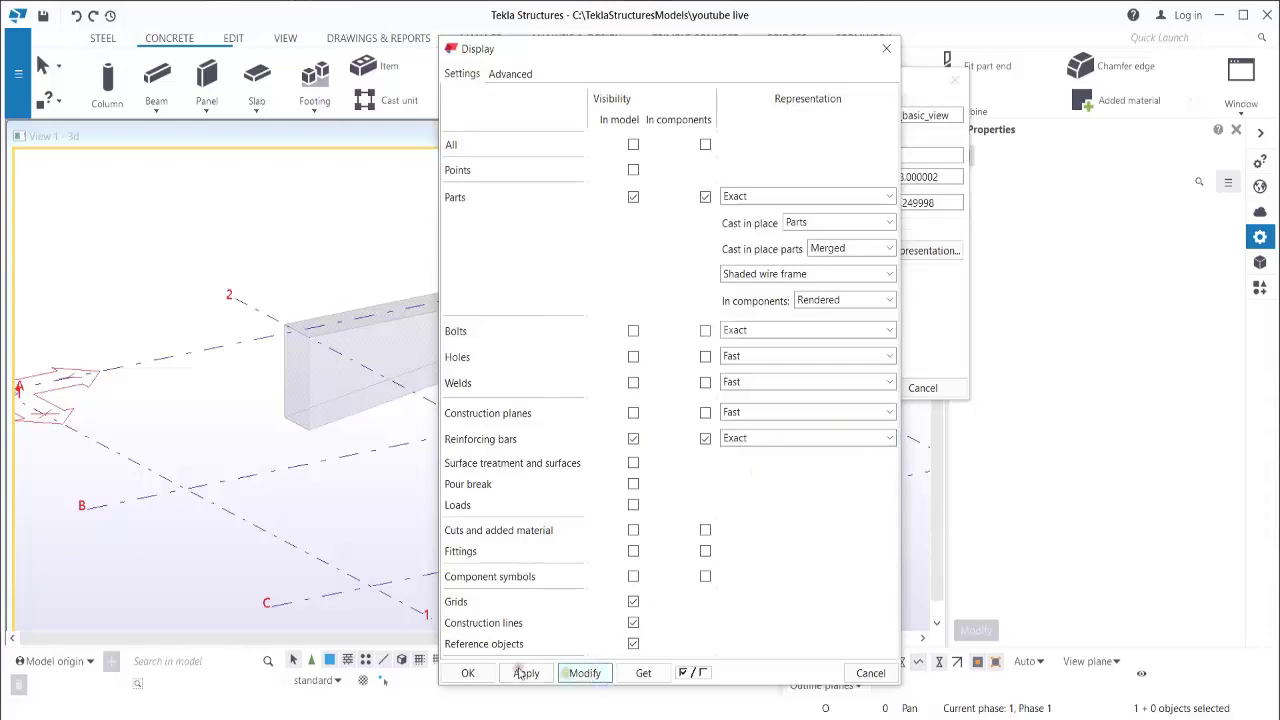
left_click(484, 675)
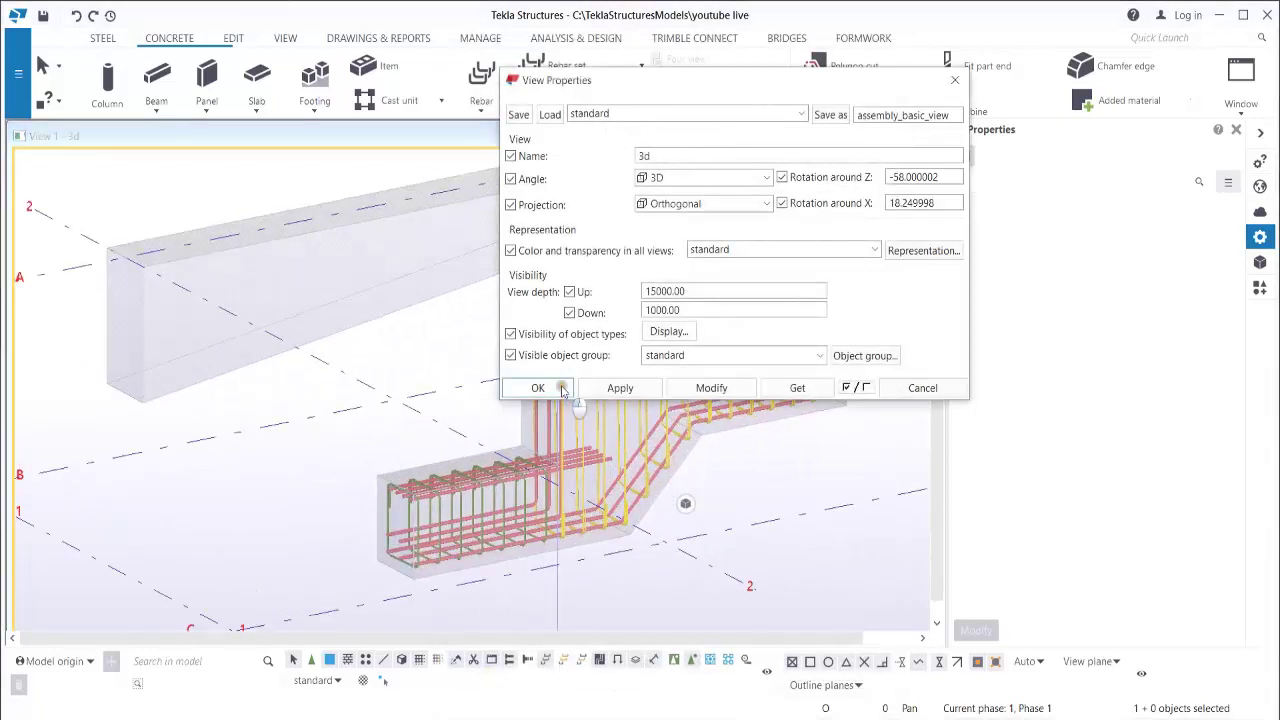
left_click(535, 466)
Isolate the tapered beam between grid lines 2 and 3 so only it is shown in the view.
scroll(540, 437, "up", 5)
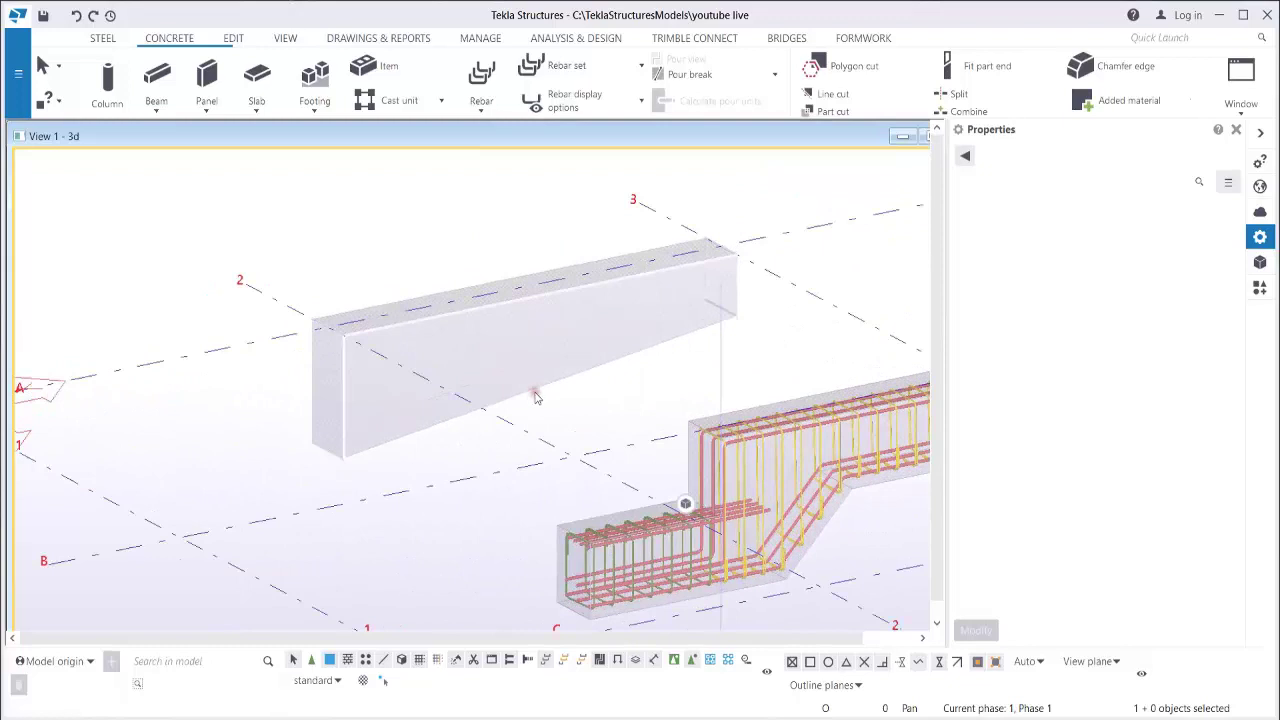
right_click(536, 395)
left_click(590, 507)
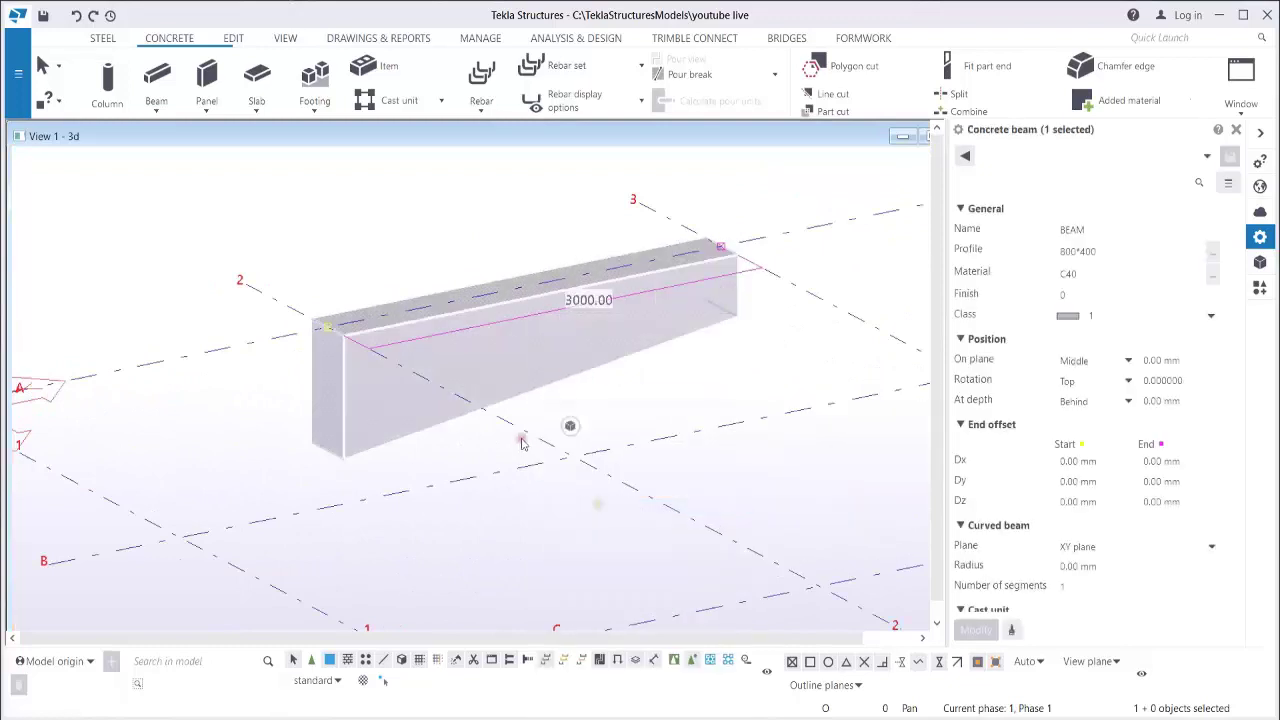
scroll(553, 456, "up", 4)
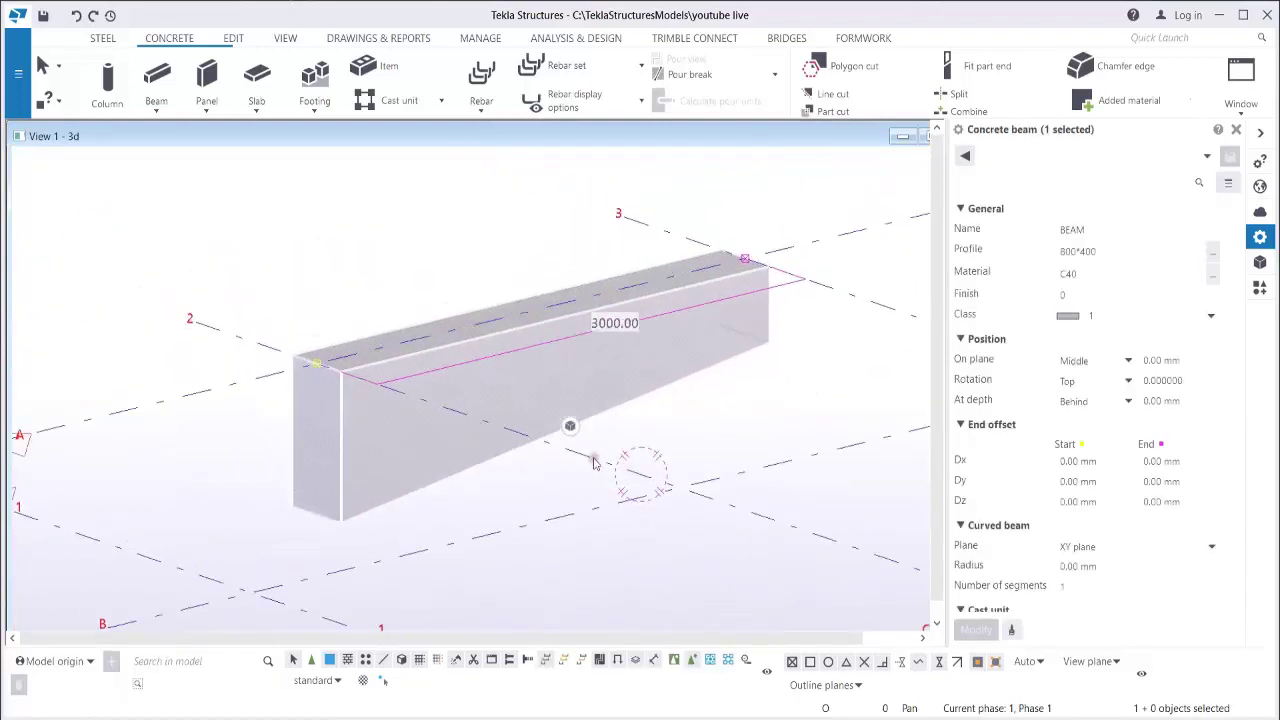
middle_click_drag(525, 484, 529, 483, "ctrl")
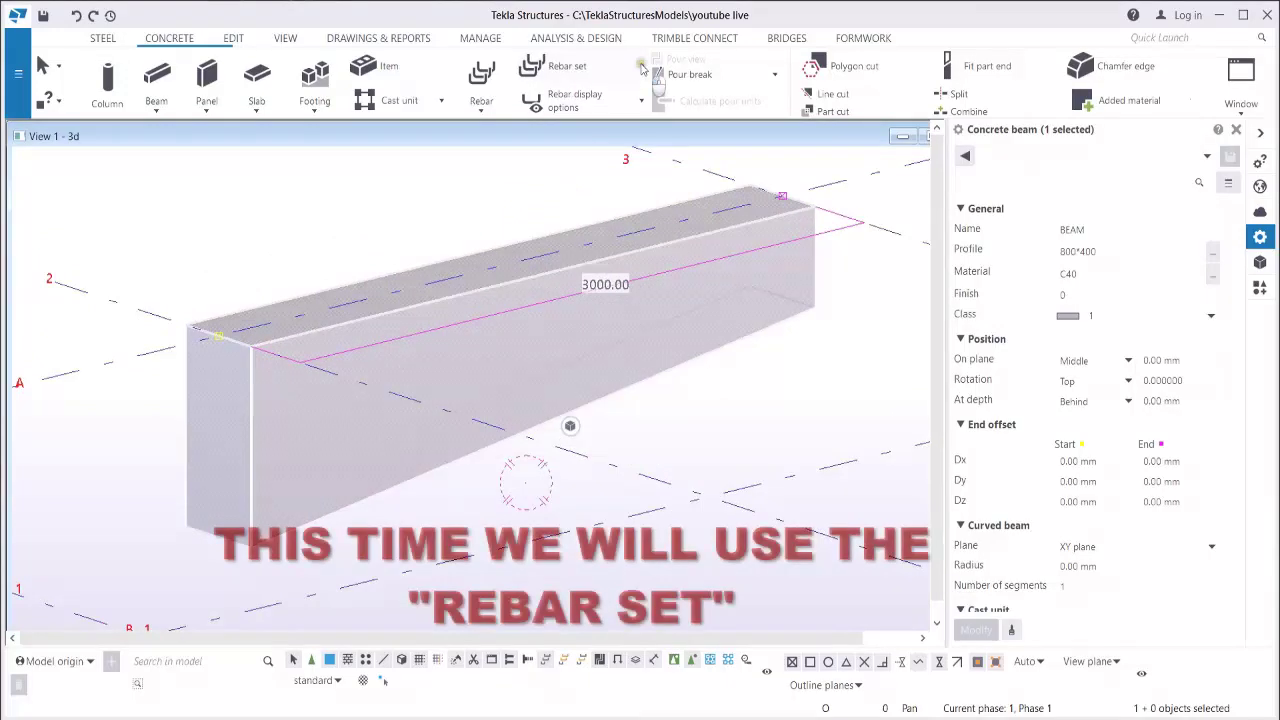
Create a longitudinal rebar set along the top and bottom faces of the tapered beam.
left_click(642, 68)
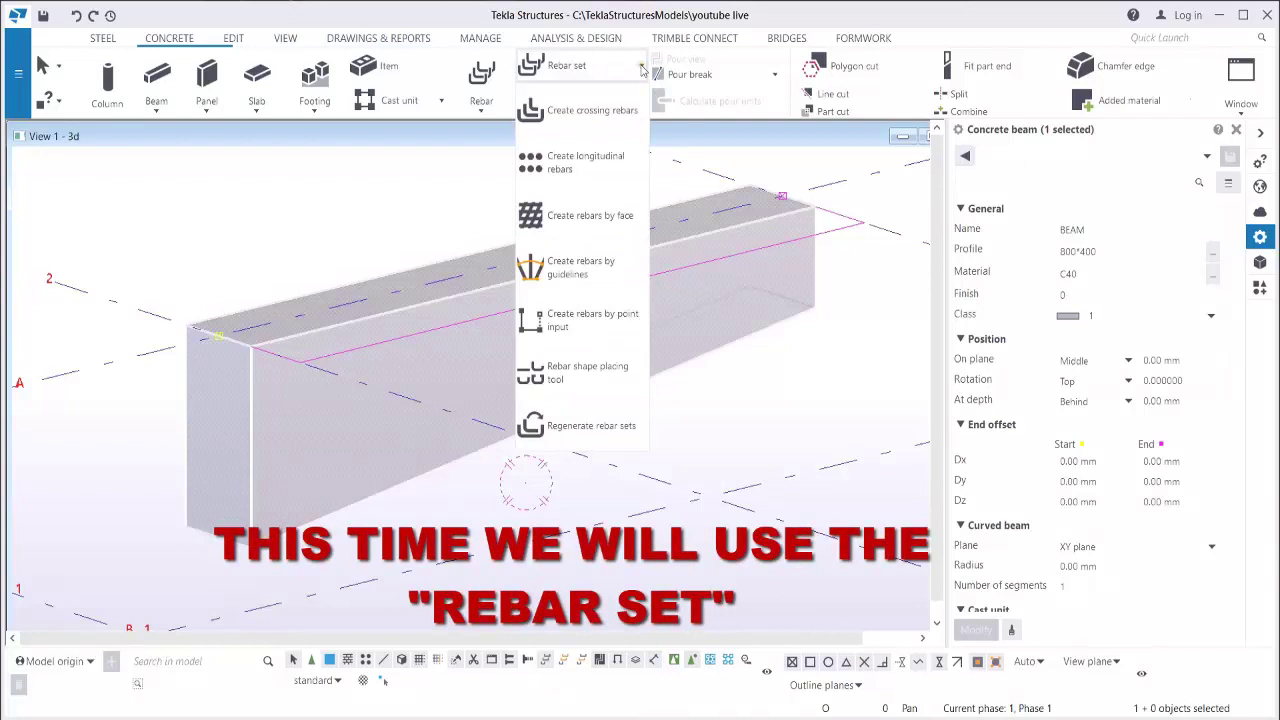
left_click(580, 163)
left_click(519, 283)
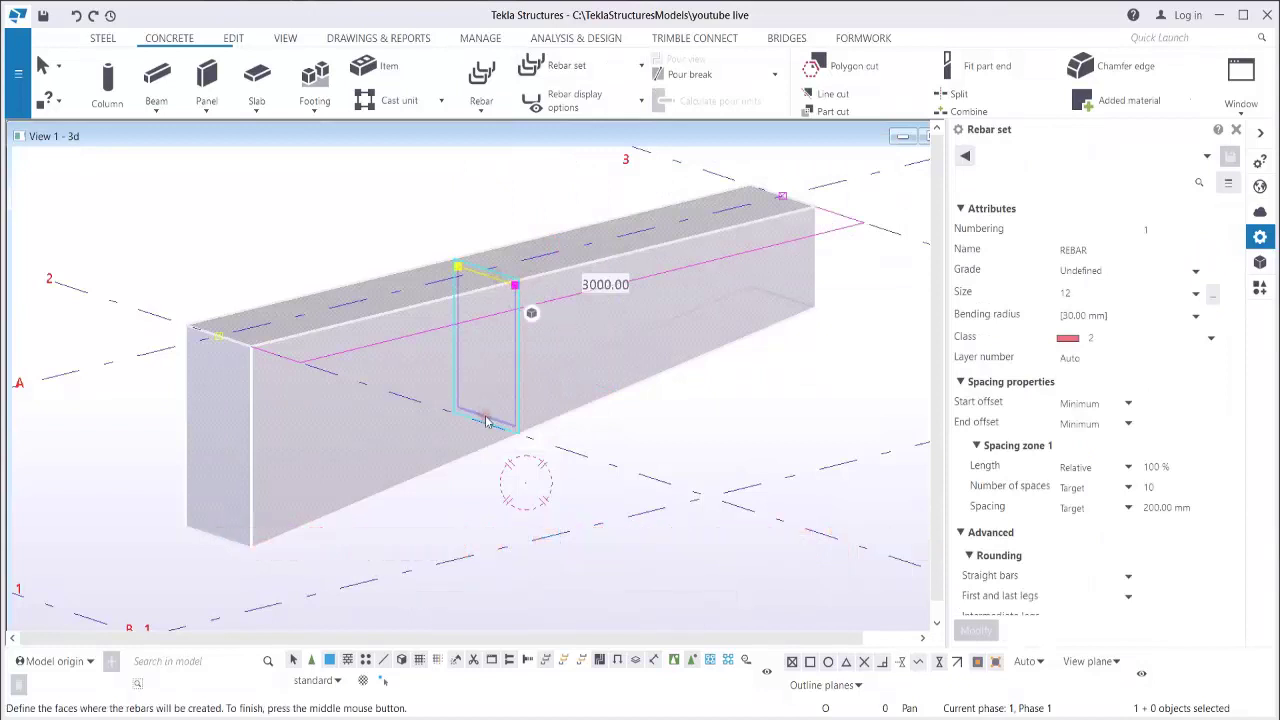
middle_click(650, 388)
right_click(373, 207)
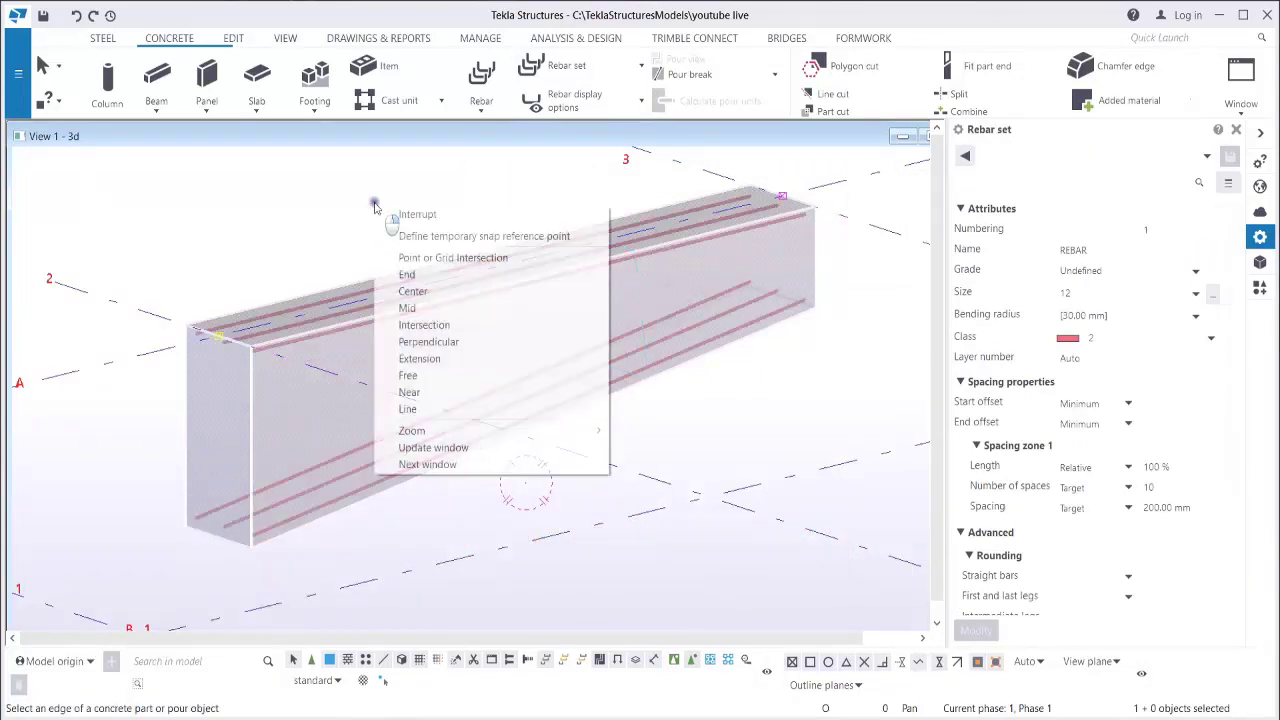
left_click(390, 216)
left_click(501, 464)
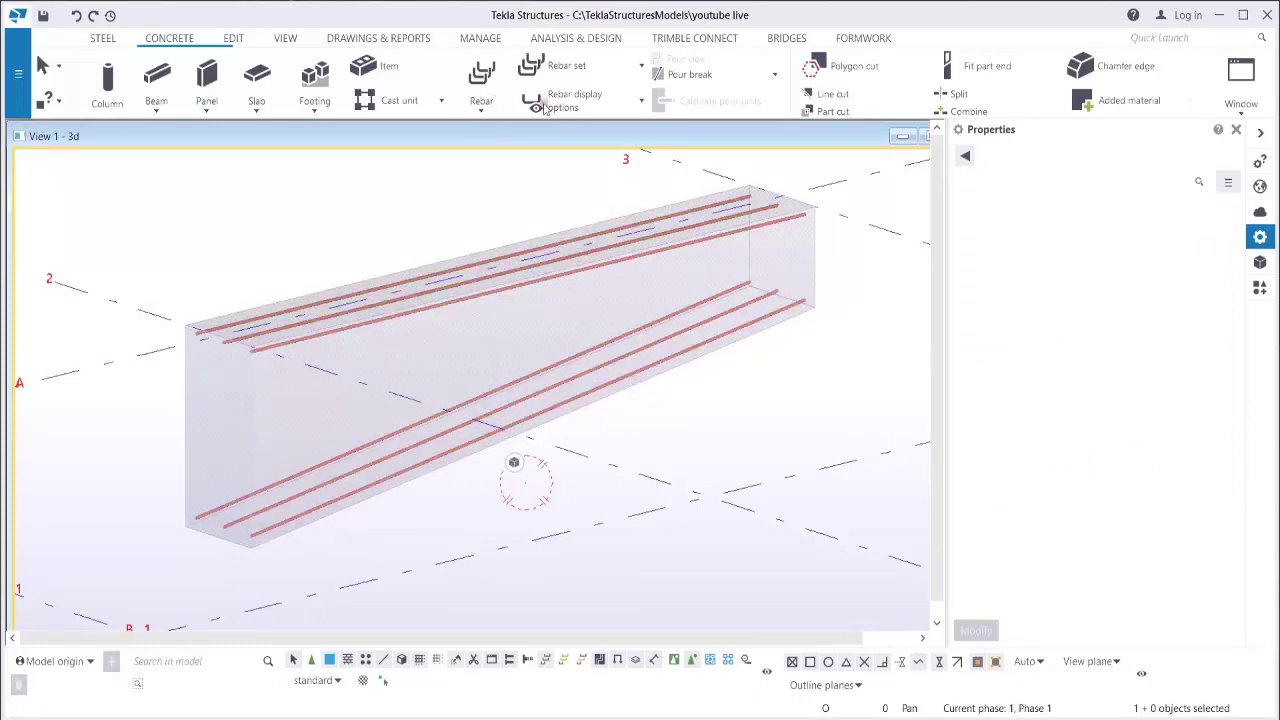
Create a crossing rebar set of closed links around the top, side and bottom faces of the tapered beam.
left_click(640, 68)
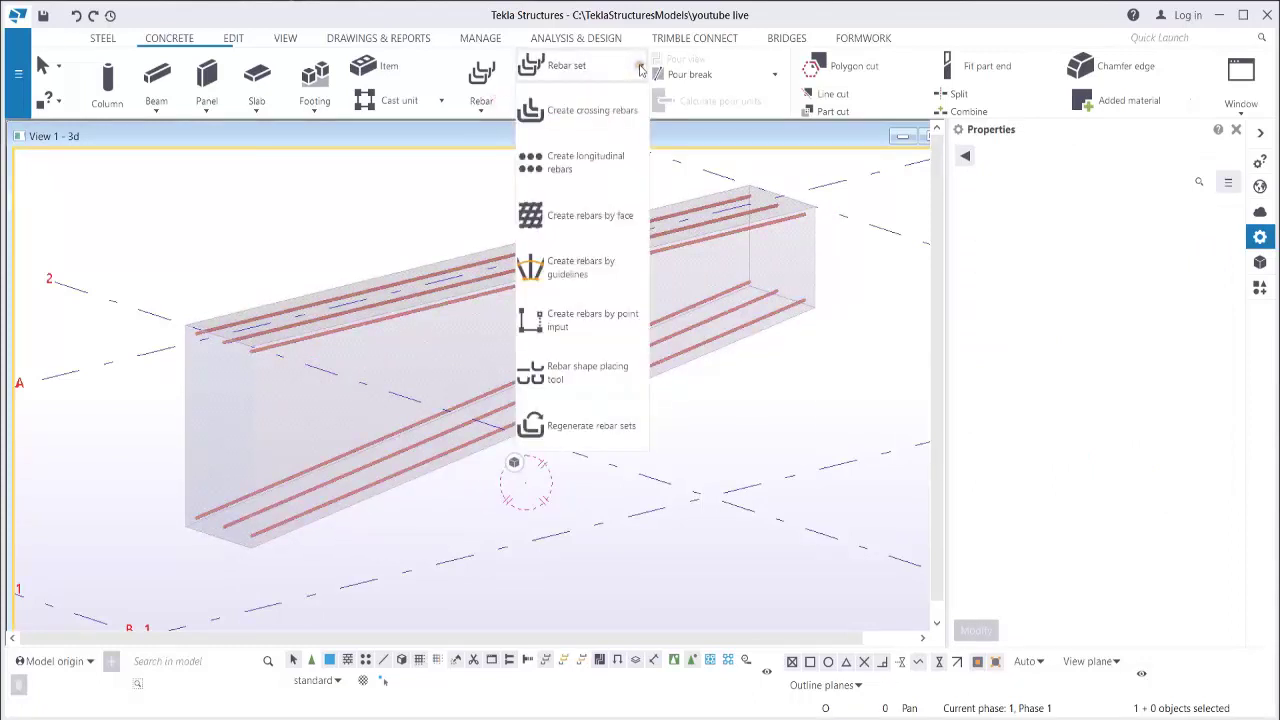
left_click(592, 111)
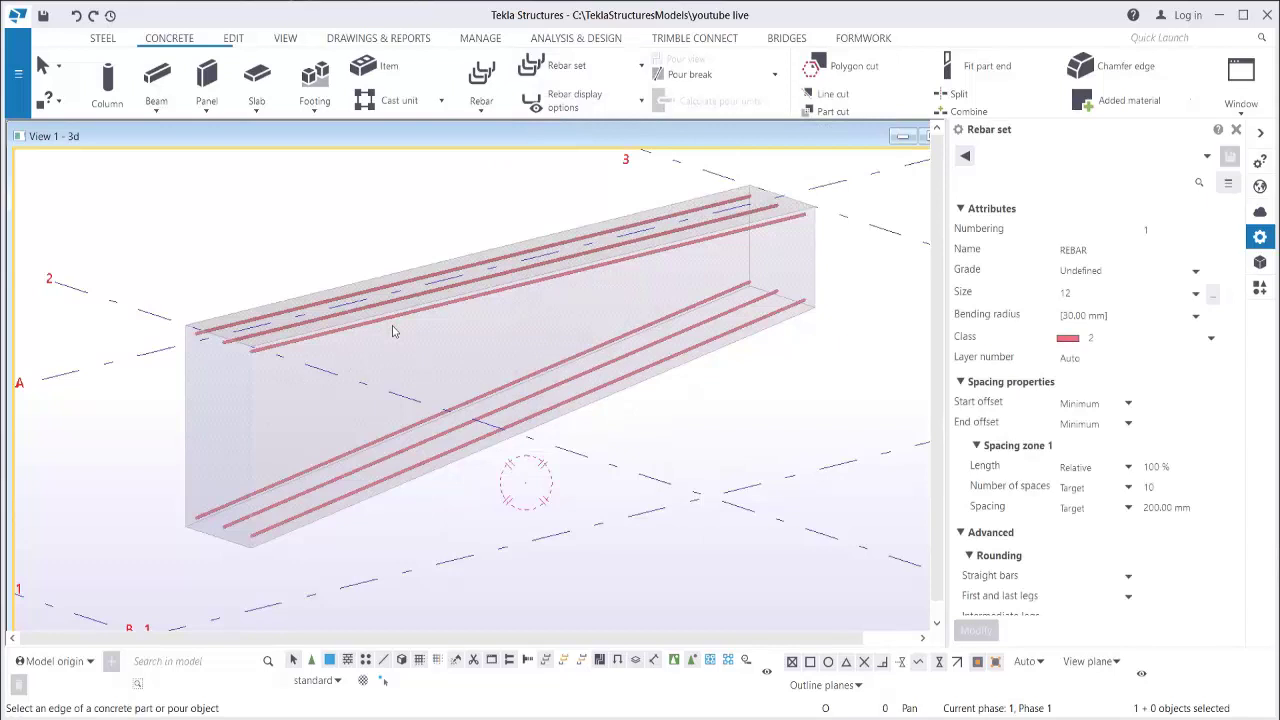
scroll(360, 385, "up", 3)
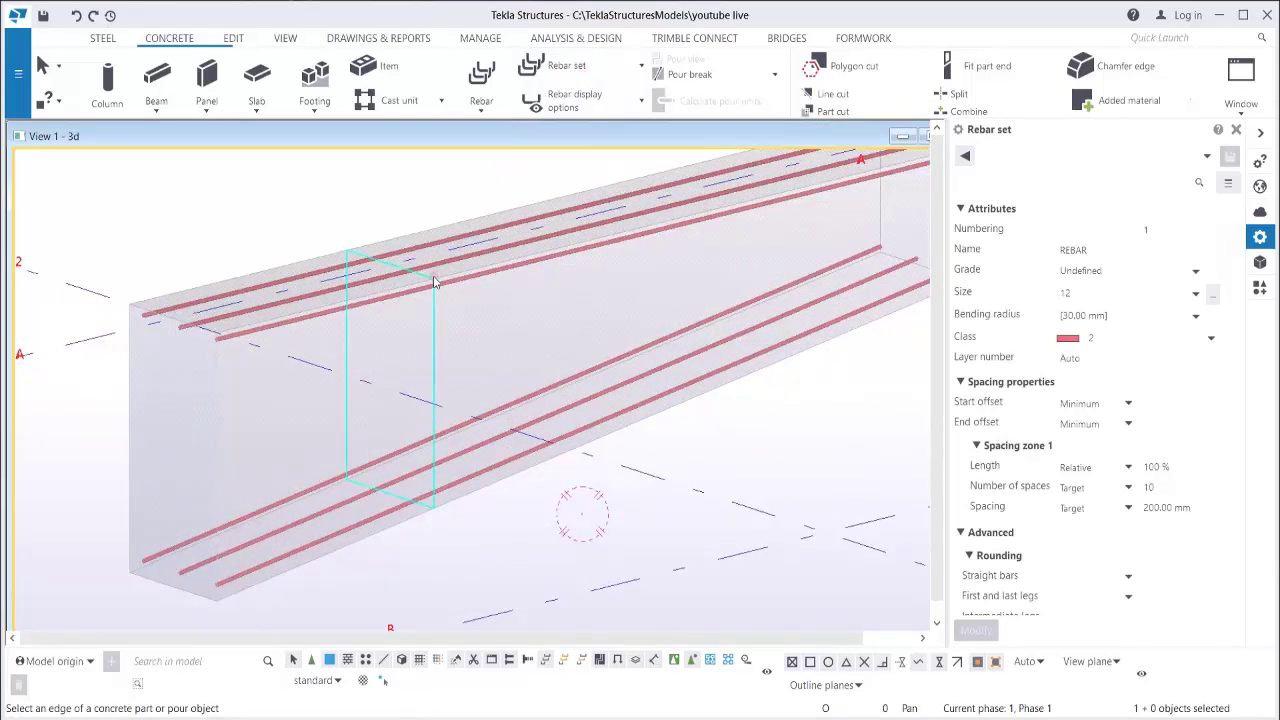
left_click(433, 282)
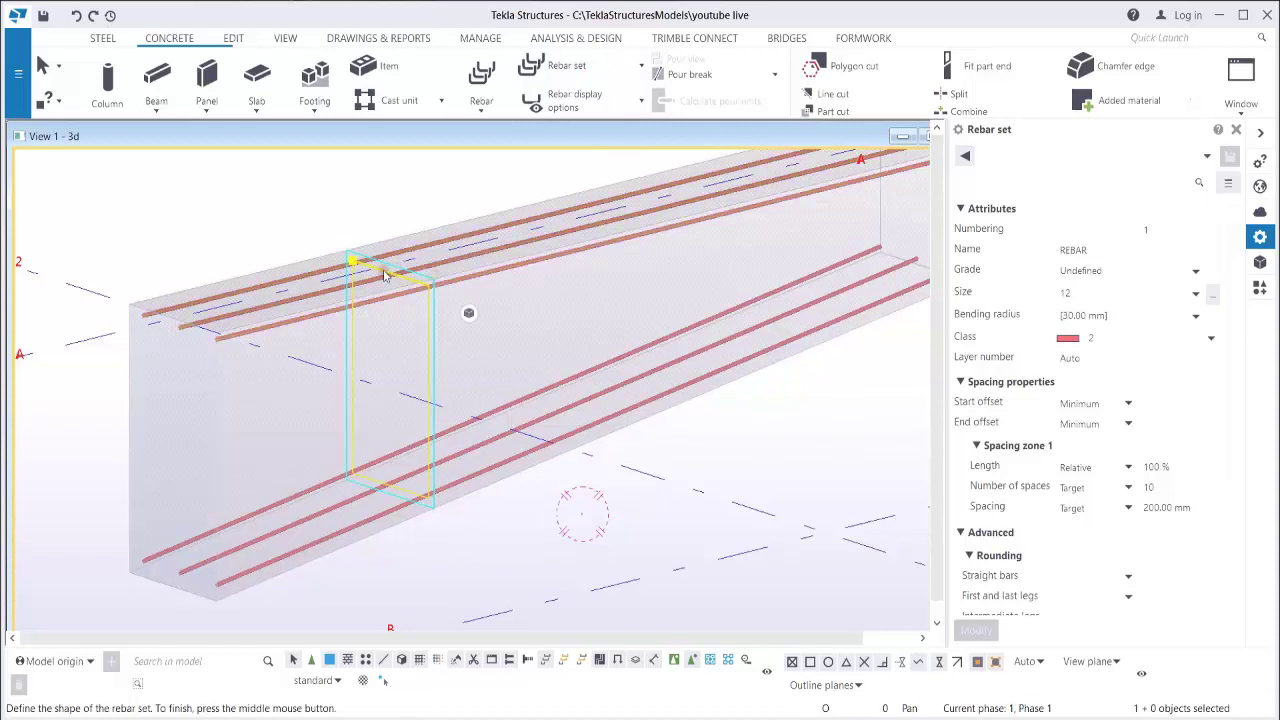
left_click(428, 285)
left_click(430, 363)
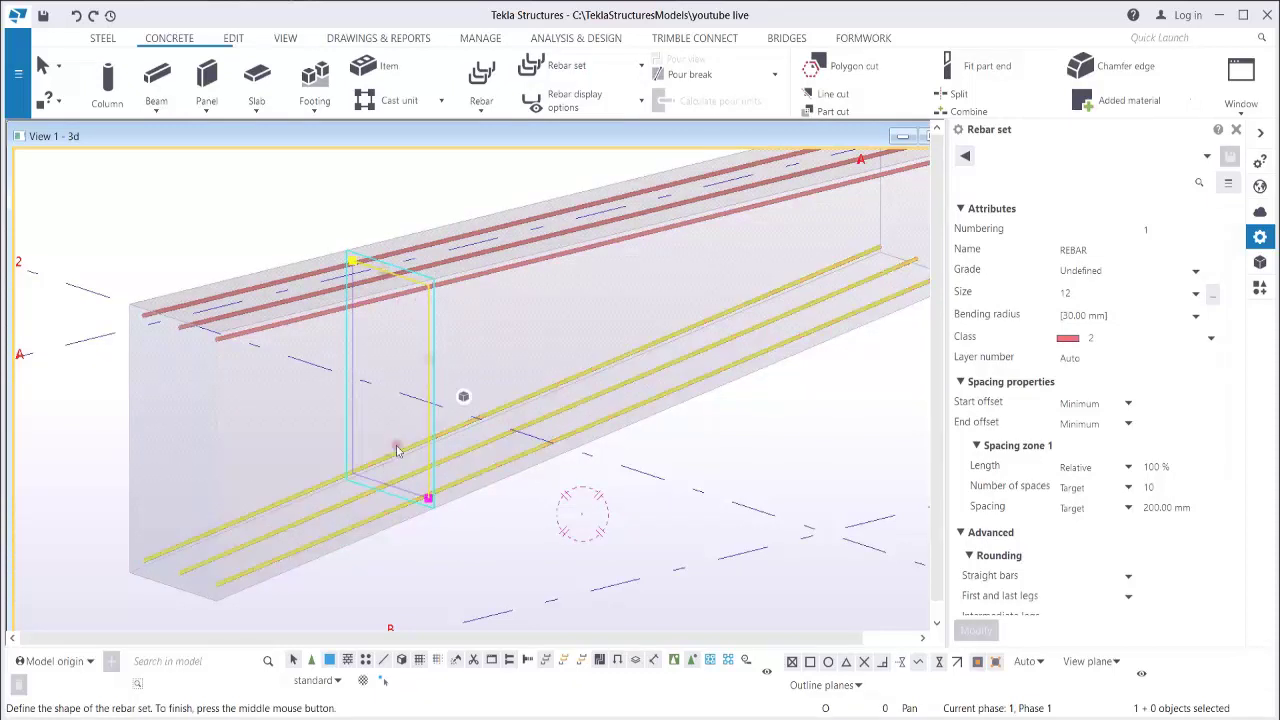
left_click(381, 483)
middle_click(358, 349)
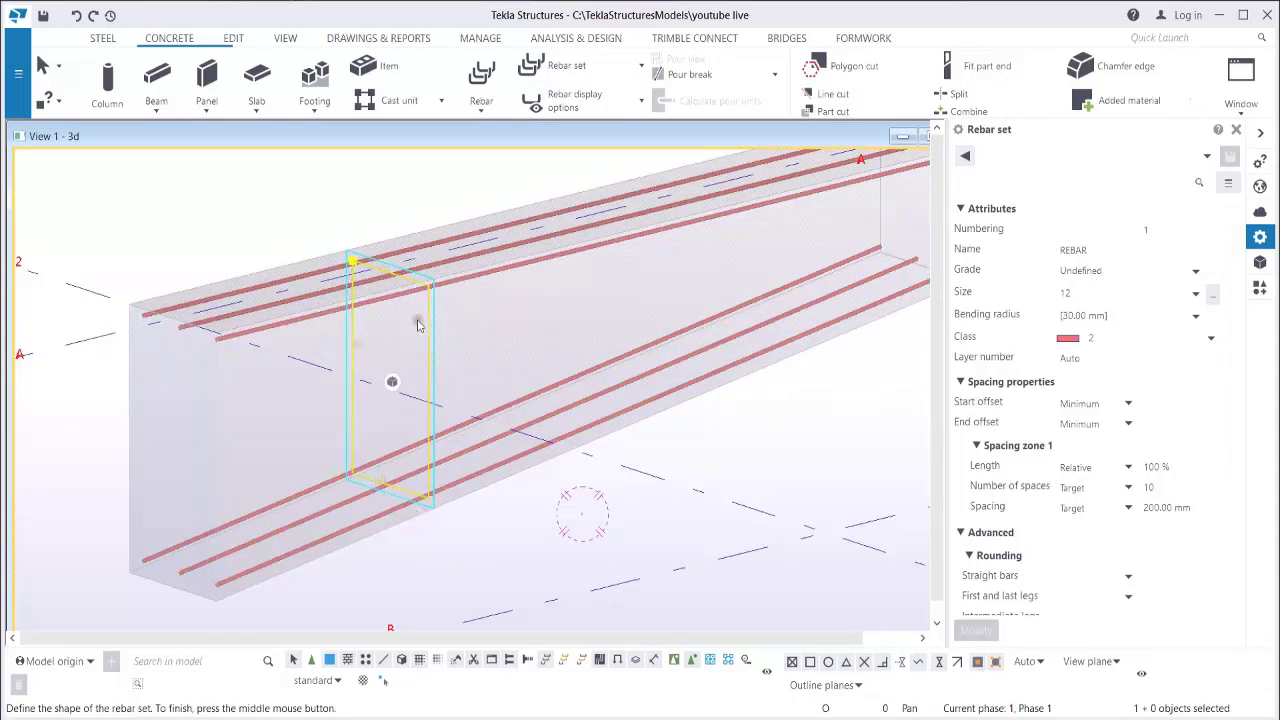
middle_click(505, 308)
right_click(525, 294)
left_click(553, 306)
Examine how the links and the longitudinal bars sit at the deep end of the tapered beam.
scroll(583, 346, "down", 2)
mouse_move(578, 381)
middle_mouse_down("ctrl")
mouse_move(449, 306)
mouse_move(594, 362)
mouse_move(634, 357)
mouse_move(577, 358)
middle_mouse_up("ctrl")
middle_click_drag(394, 373, 490, 343)
scroll(485, 430, "up", 1)
scroll(483, 460, "up", 5)
middle_click_drag(493, 476, 790, 395)
middle_click_drag(300, 425, 755, 290)
scroll(763, 306, "down", 2)
scroll(763, 306, "down", 2)
middle_click_drag(488, 408, 887, 321)
scroll(884, 321, "down", 2)
scroll(472, 278, "up", 4)
scroll(526, 398, "up", 3)
mouse_move(529, 405)
middle_mouse_down("ctrl")
mouse_move(640, 443)
mouse_move(632, 486)
middle_mouse_up("ctrl")
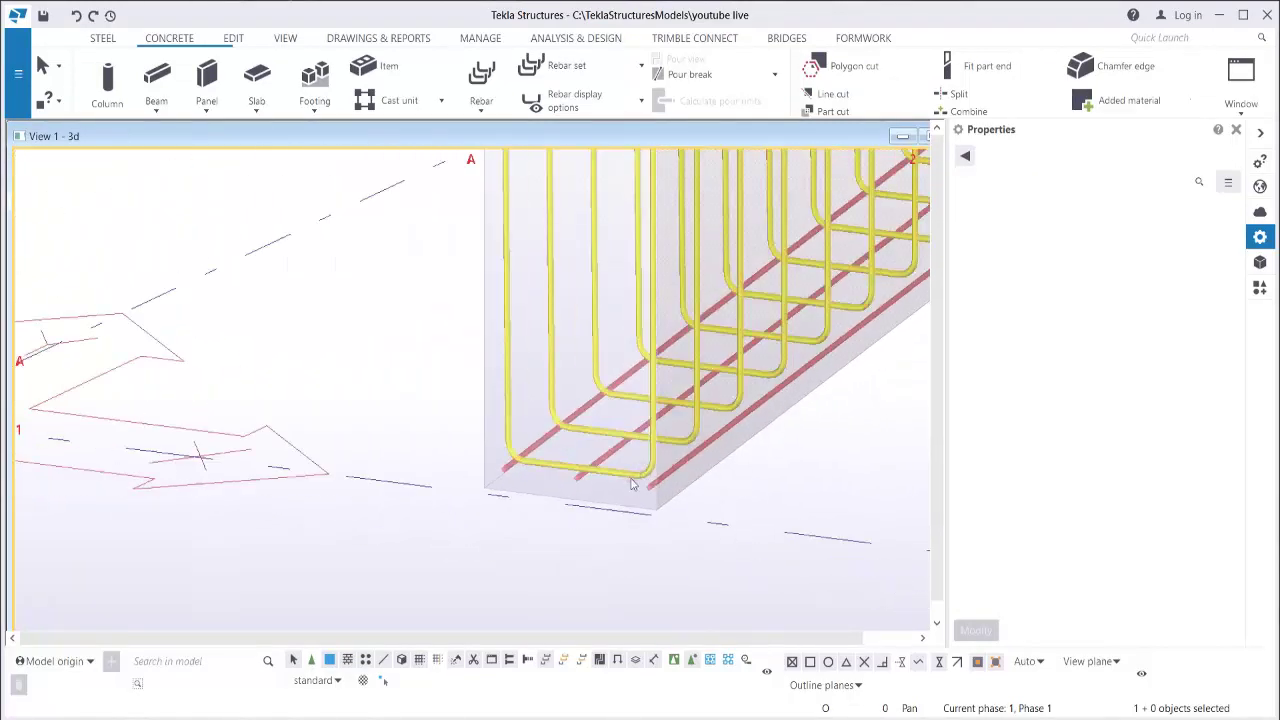
Move the bottom longitudinal rebar set of the tapered beam to the innermost layer, inside the links.
left_click(672, 481)
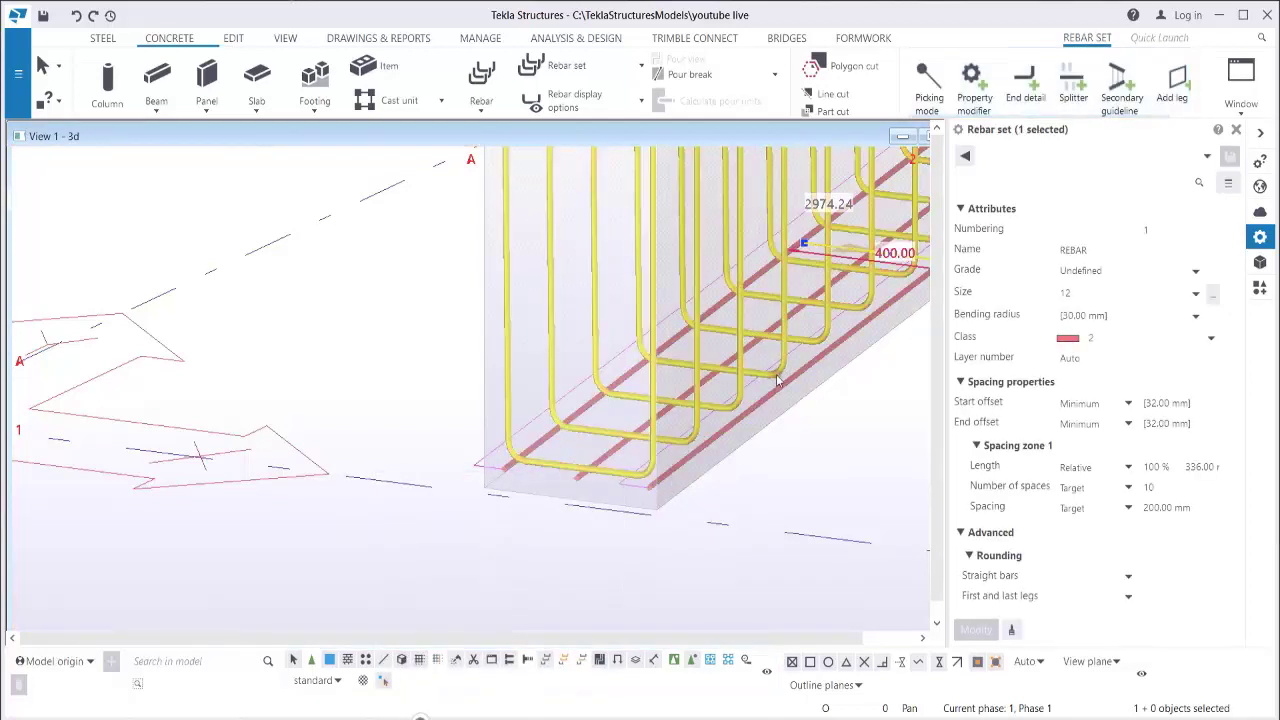
middle_click_drag(775, 371, 659, 386)
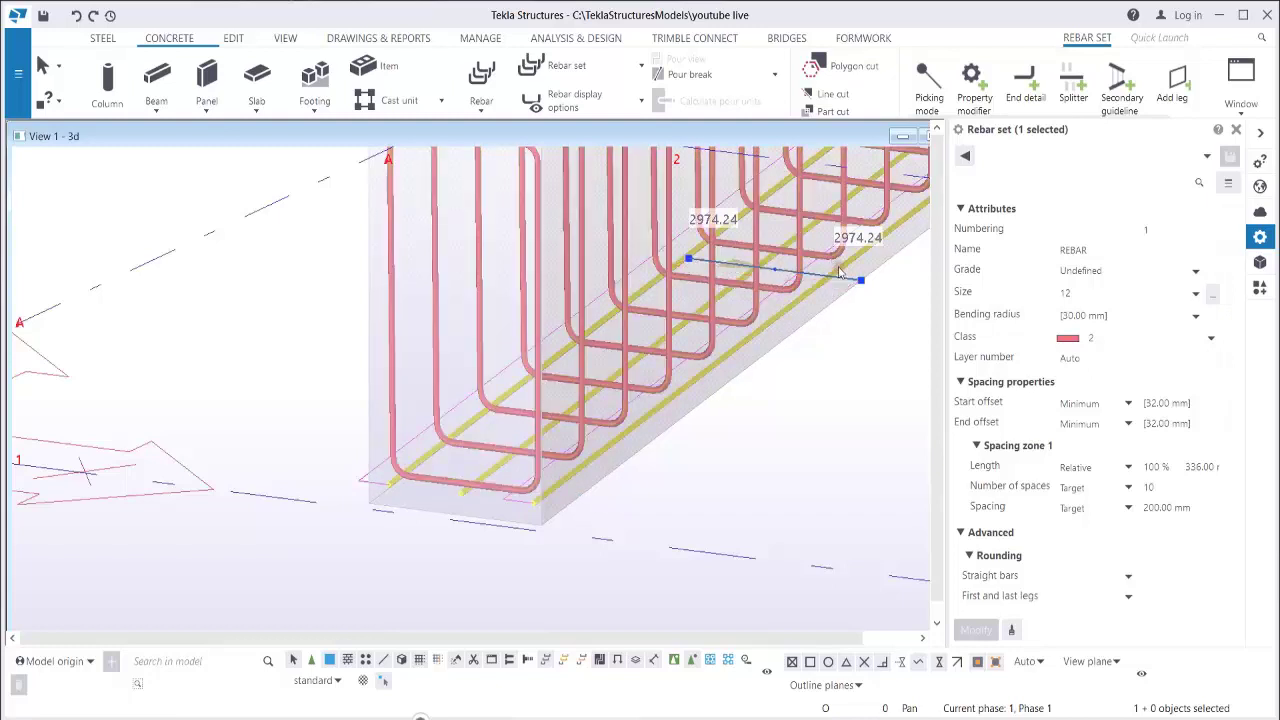
middle_click_drag(648, 422, 572, 475, "ctrl")
left_click(569, 474)
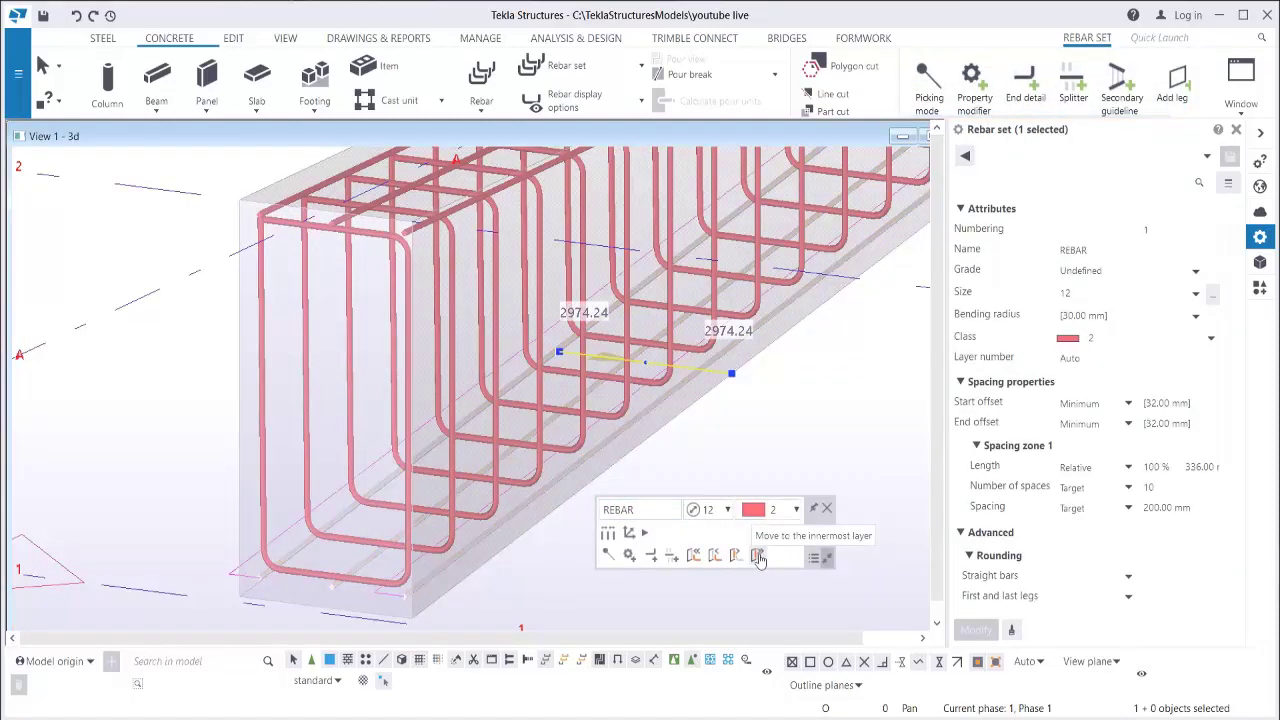
left_click(759, 559)
scroll(343, 580, "up", 2)
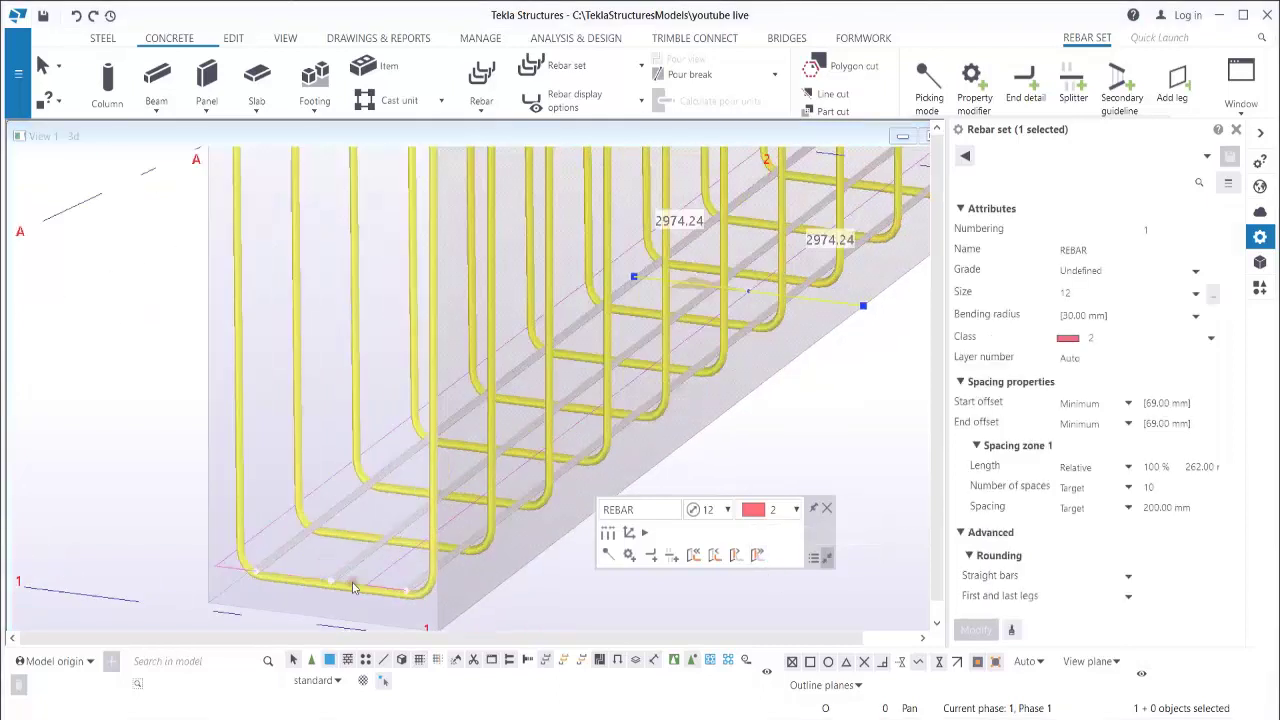
scroll(370, 580, "down", 3)
scroll(402, 345, "up", 2)
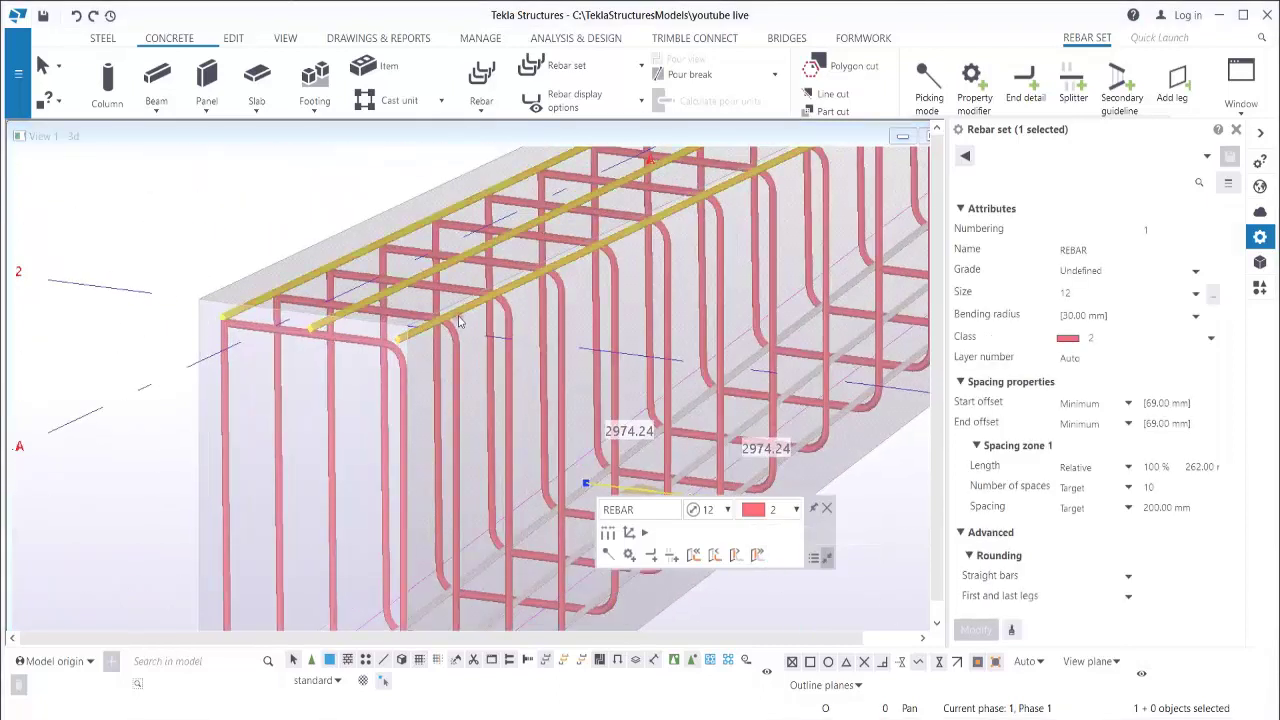
Move the top longitudinal rebar set of the tapered beam to the innermost layer, inside the links.
left_click(462, 314)
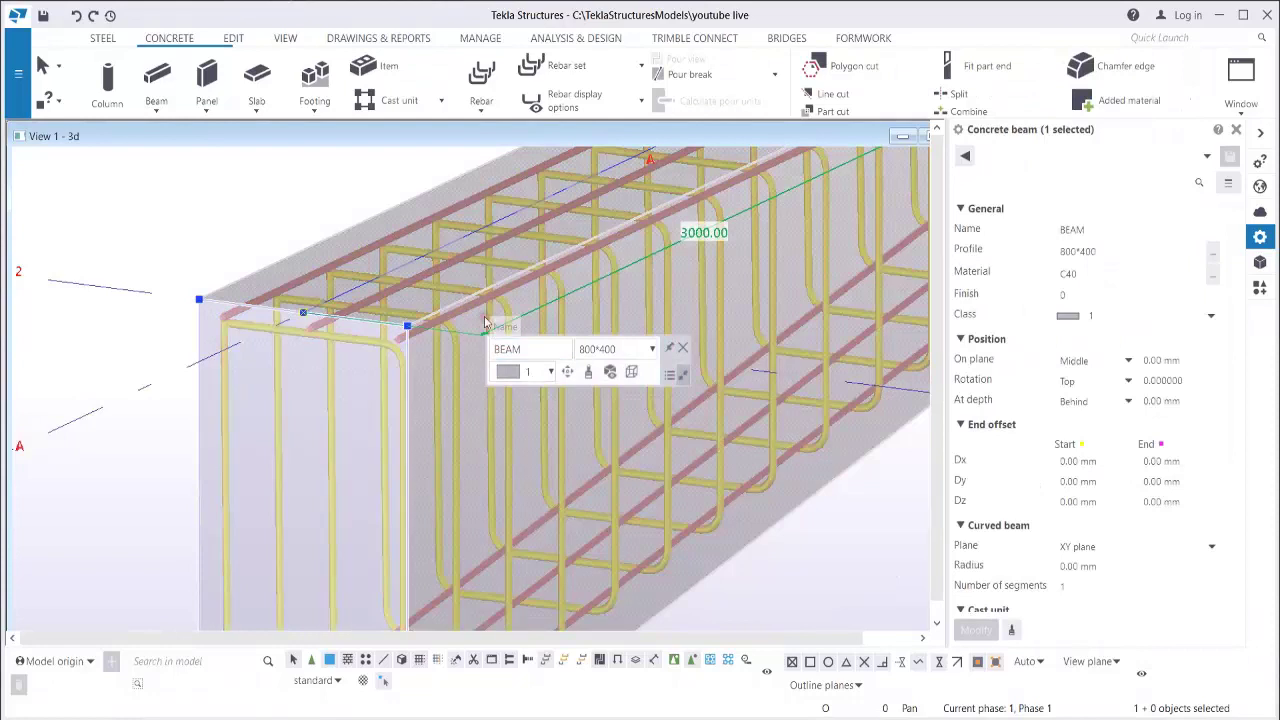
left_click(471, 314)
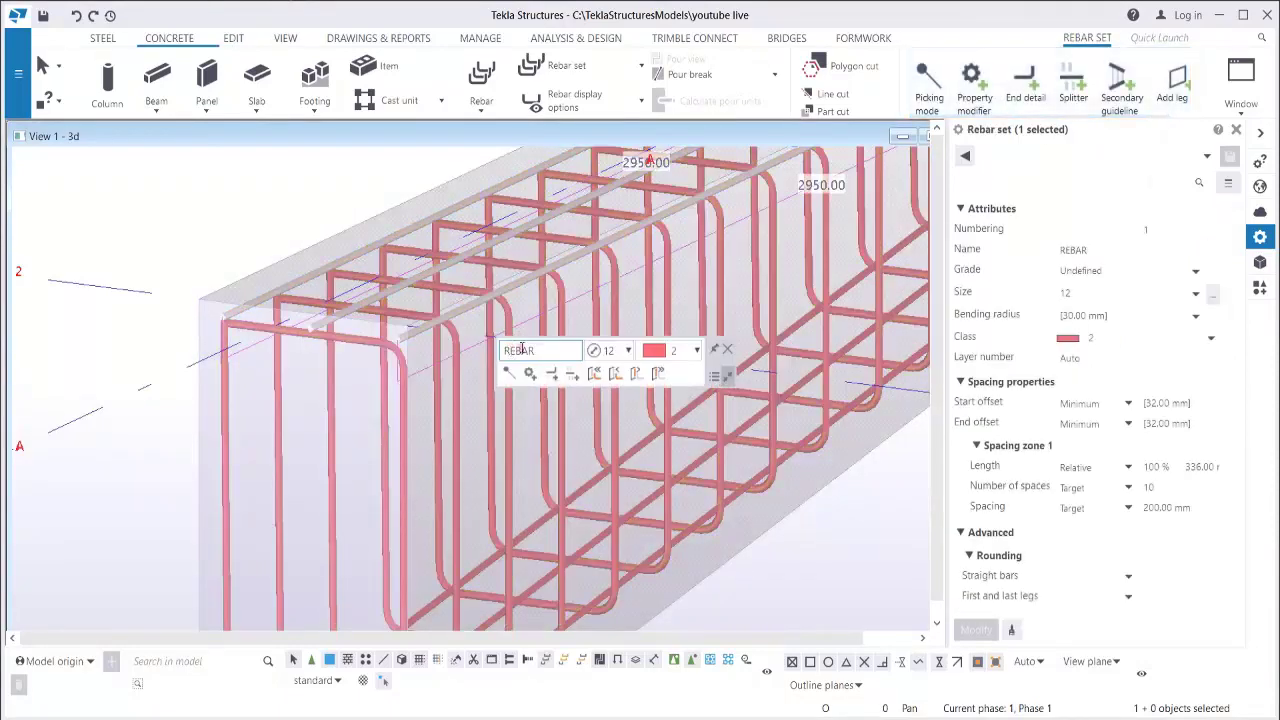
left_click(666, 377)
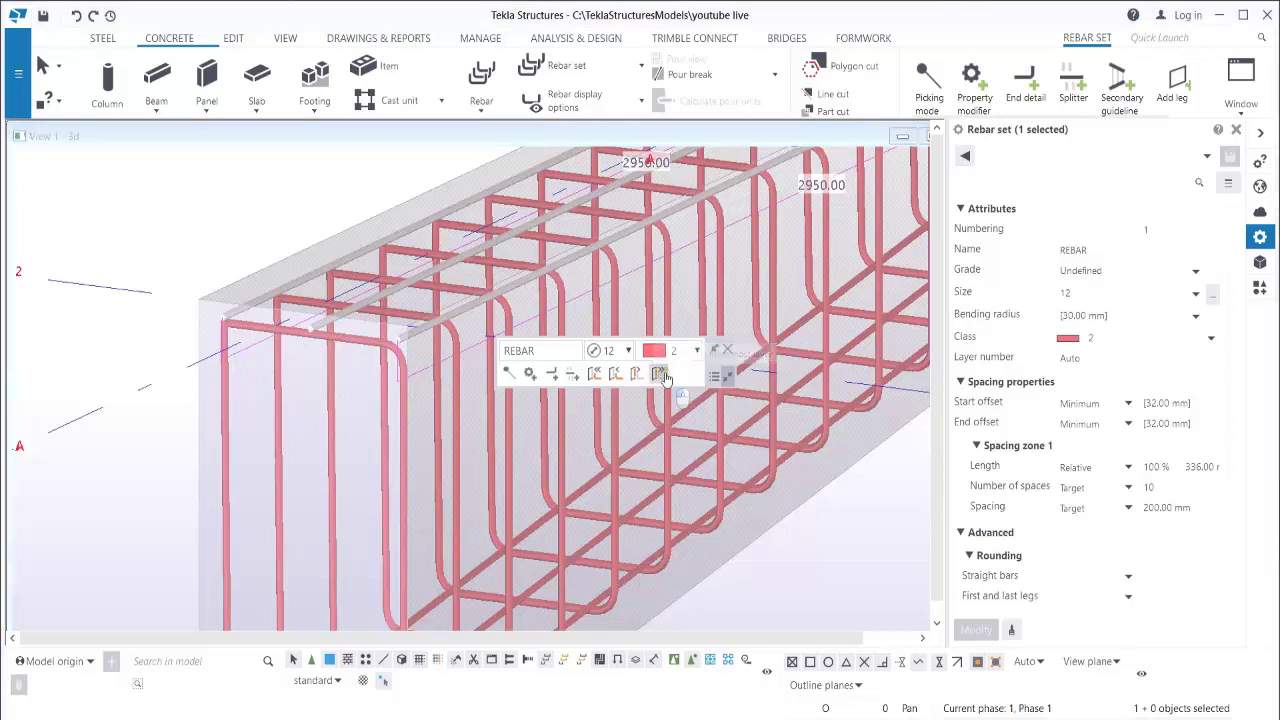
scroll(430, 358, "up", 5)
scroll(420, 325, "up", 2)
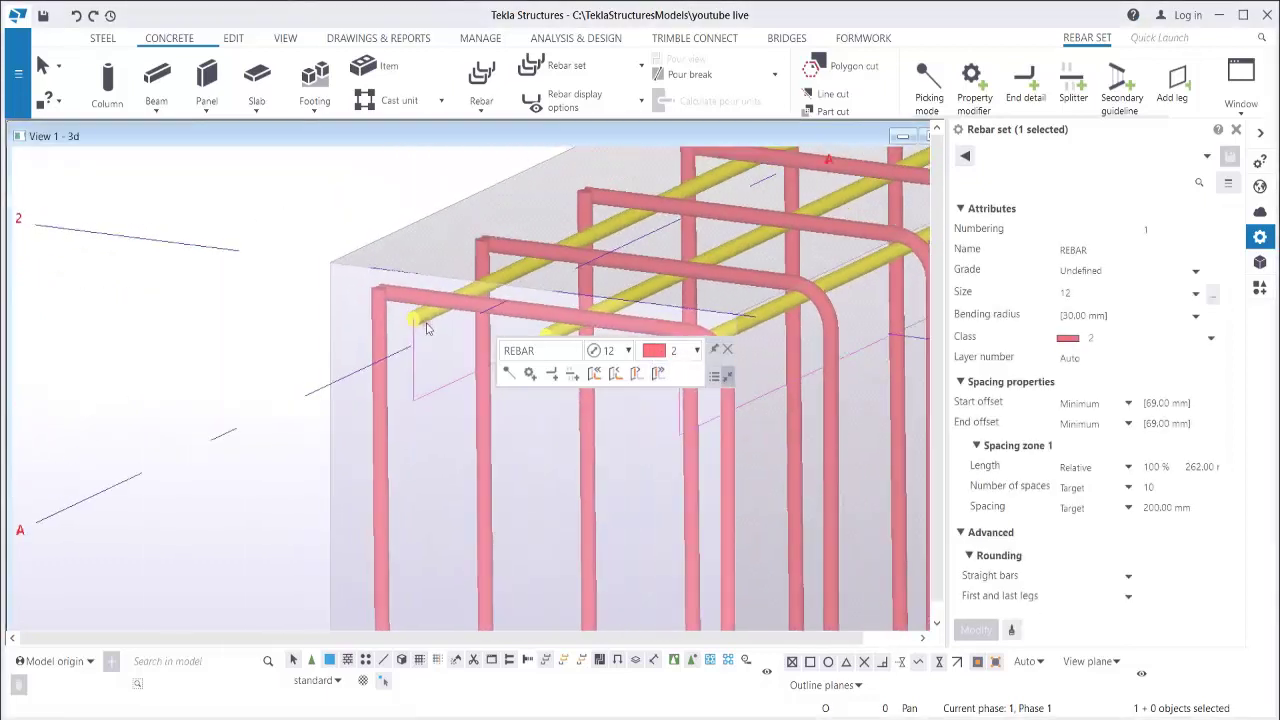
Add an end detail modifier with standard 90-degree hooks to the link rebar set along the beam's top corner edge.
left_click(367, 342)
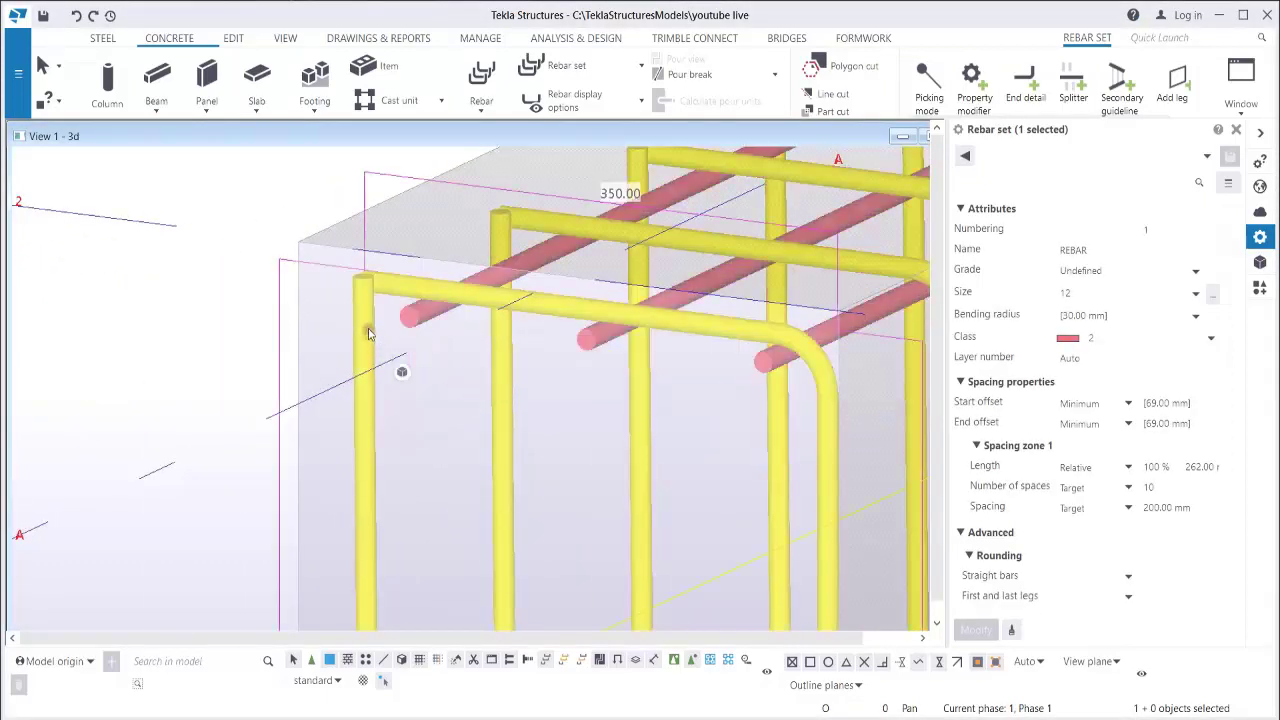
scroll(375, 320, "up", 4)
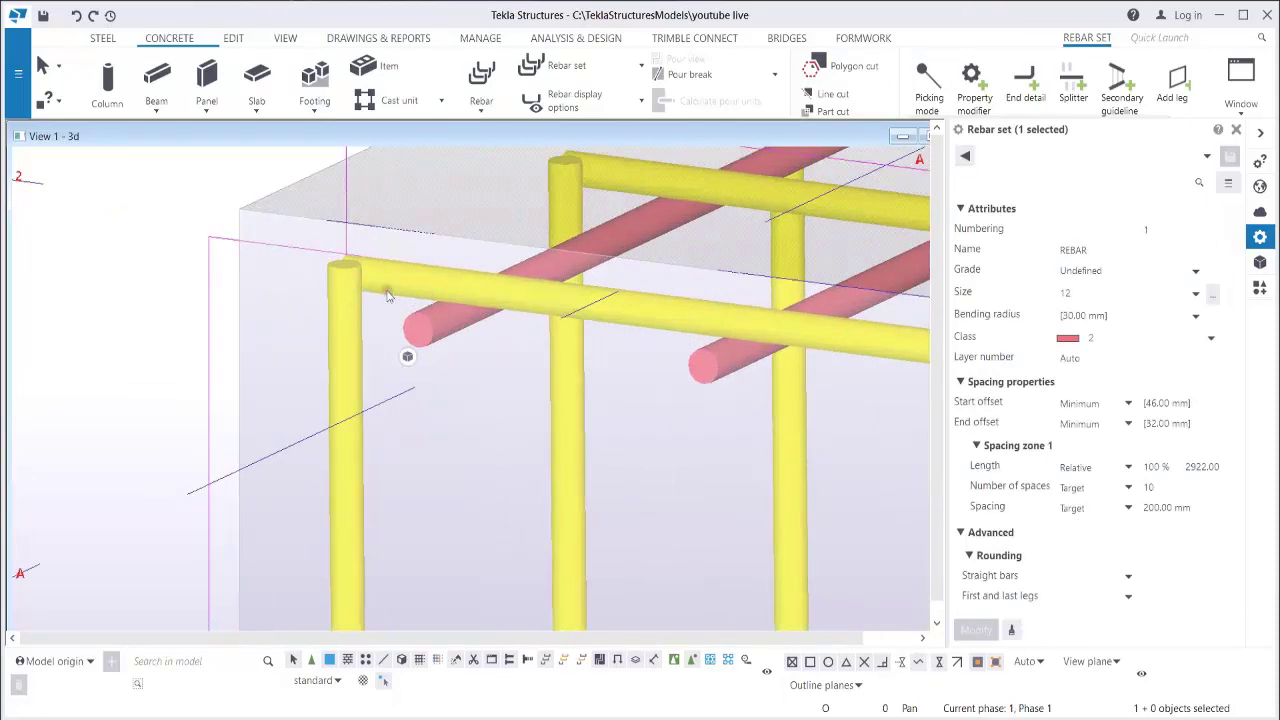
scroll(389, 295, "down", 5)
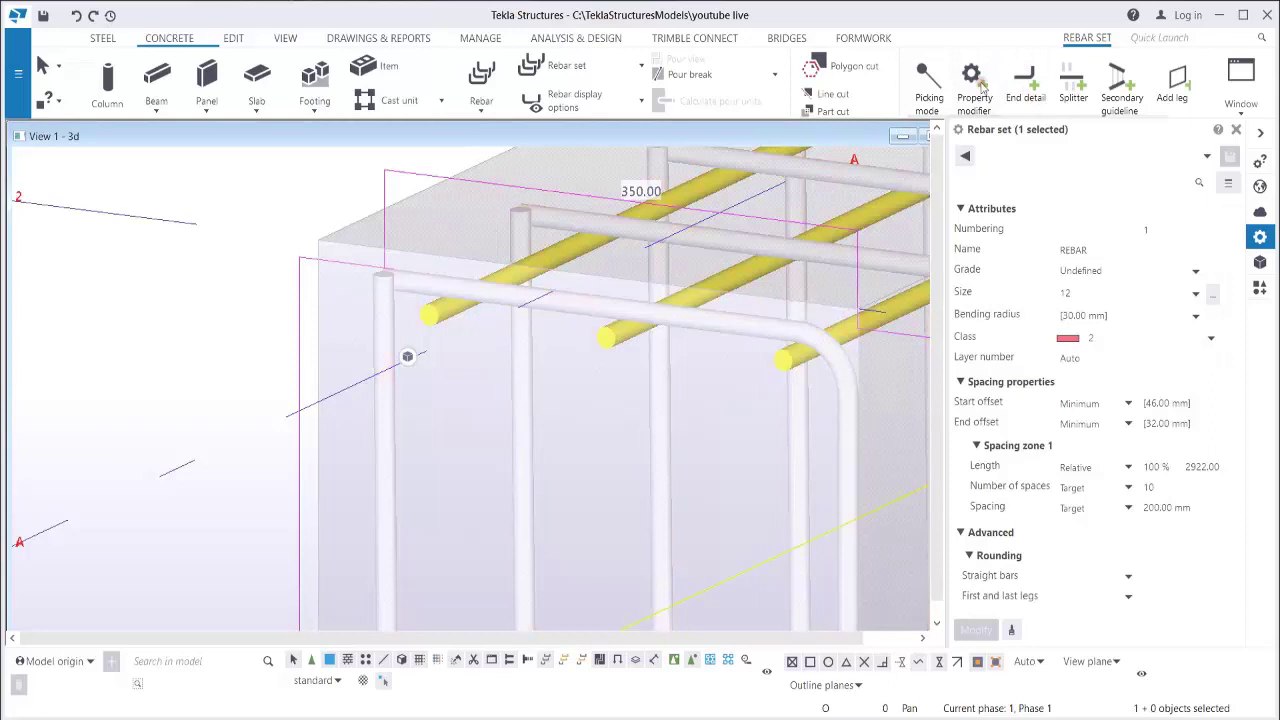
left_click(1025, 82)
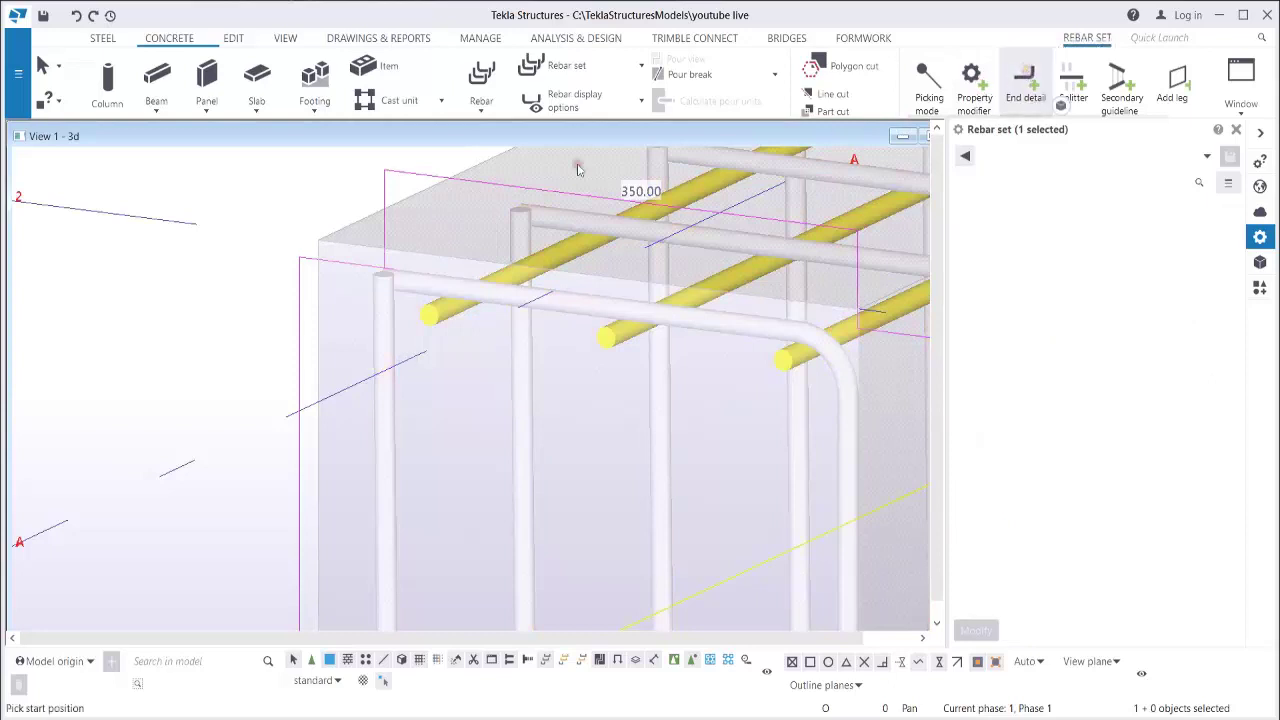
left_click(319, 240)
scroll(461, 311, "up", 2)
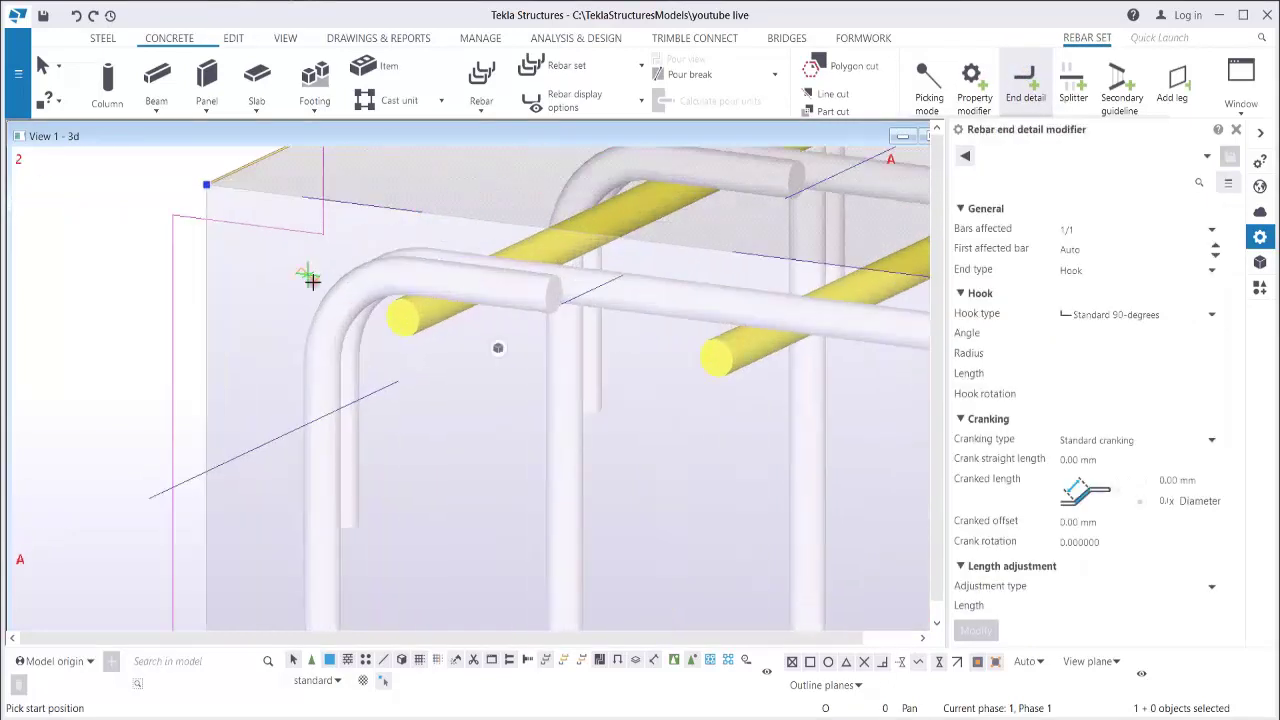
right_click(311, 222)
left_click(323, 231)
scroll(376, 311, "down", 2)
middle_click_drag(378, 315, 274, 370, "ctrl")
scroll(274, 370, "down", 2)
right_click(310, 249)
left_click(349, 263)
left_click(393, 251)
Redraw the 3D view to show the hidden cranked beam together with the reinforced tapered beam.
middle_click_drag(384, 460, 563, 428)
scroll(523, 434, "up", 3)
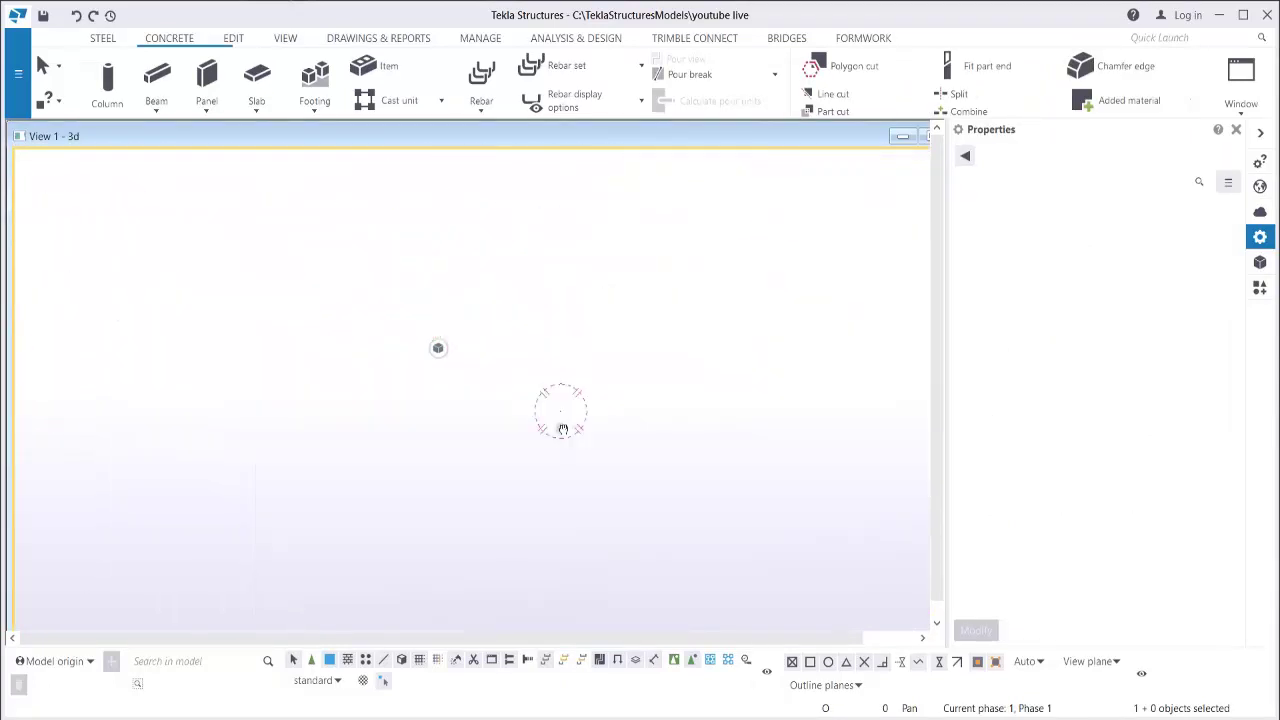
key("ctrl+p")
scroll(540, 398, "up", 5)
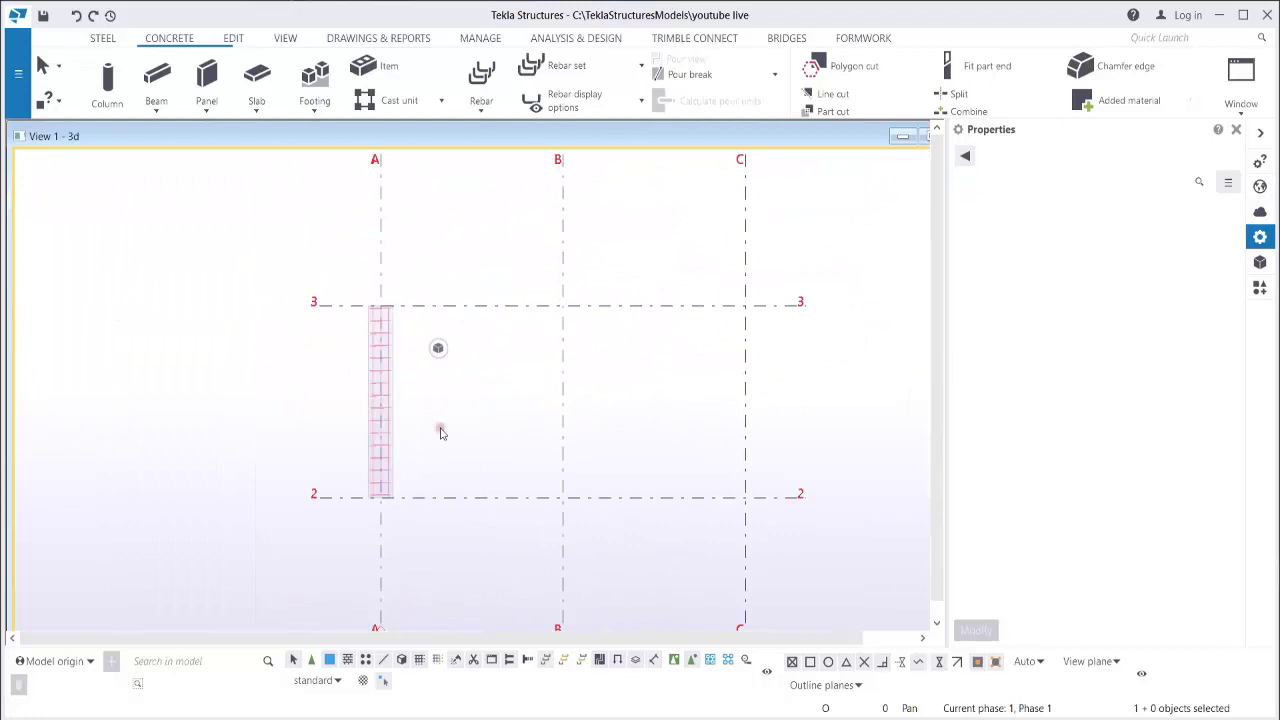
middle_click_drag(408, 420, 637, 426, "ctrl")
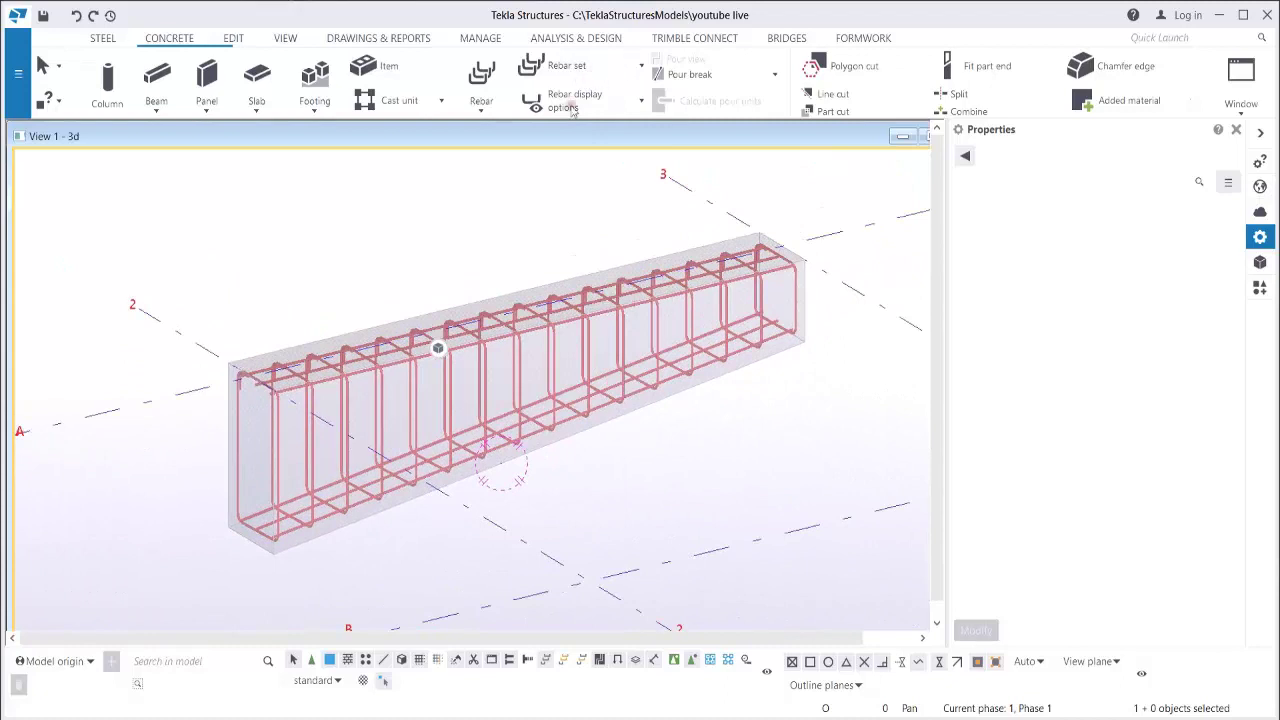
right_click(518, 163)
left_click(563, 246)
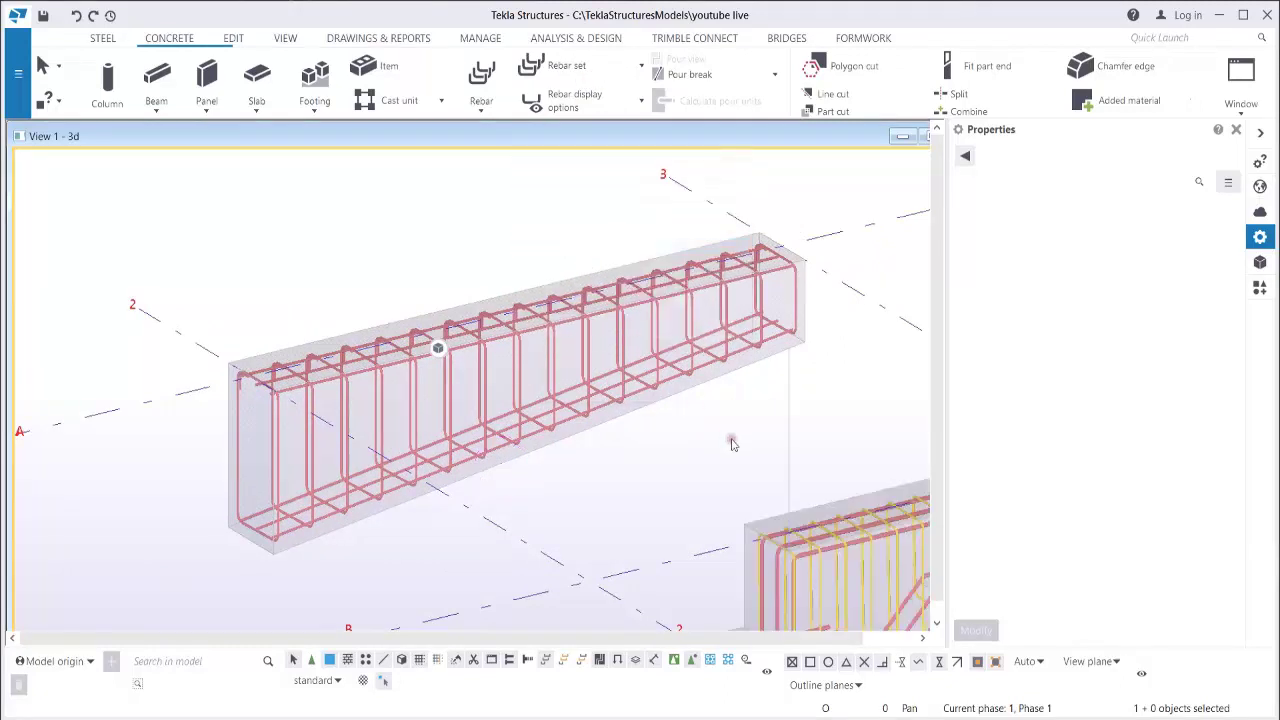
middle_click_drag(731, 444, 450, 329, "ctrl")
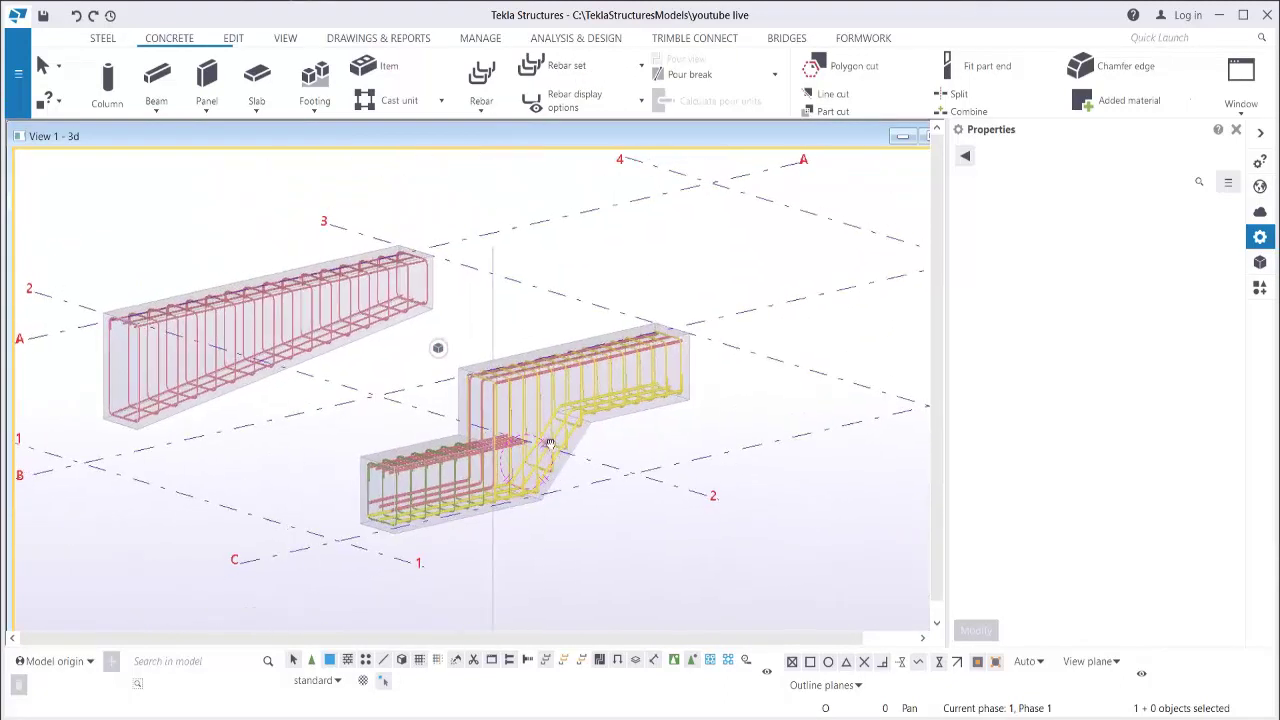